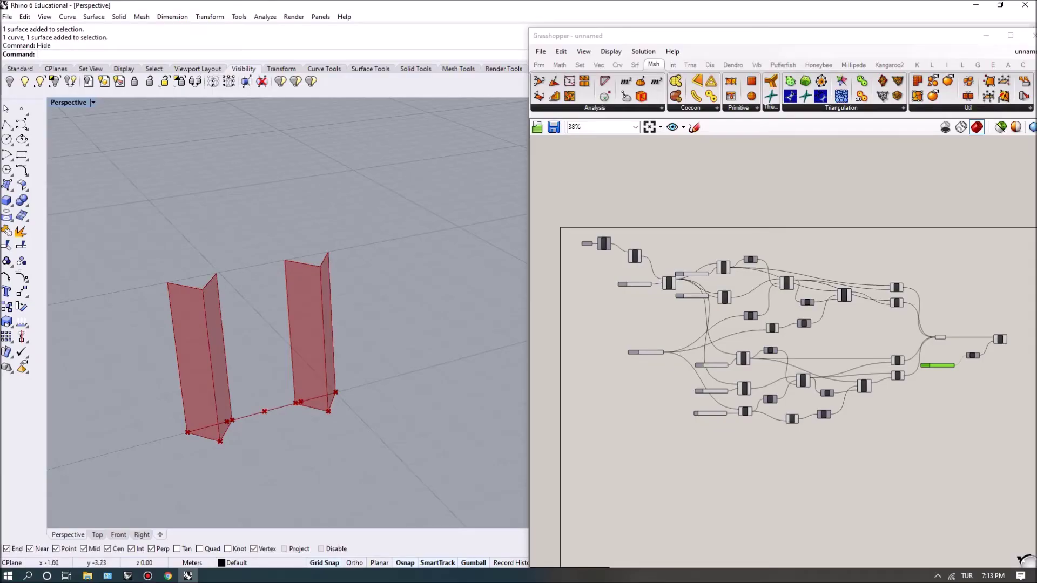
Step: Shift the entire folding-panel definition right and down, leaving empty canvas space
{"action": "scroll", "coordinate": [232, 380], "scroll_direction": "down", "scroll_amount": 3}
{"action": "scroll", "coordinate": [685, 323], "scroll_direction": "down", "scroll_amount": 2}
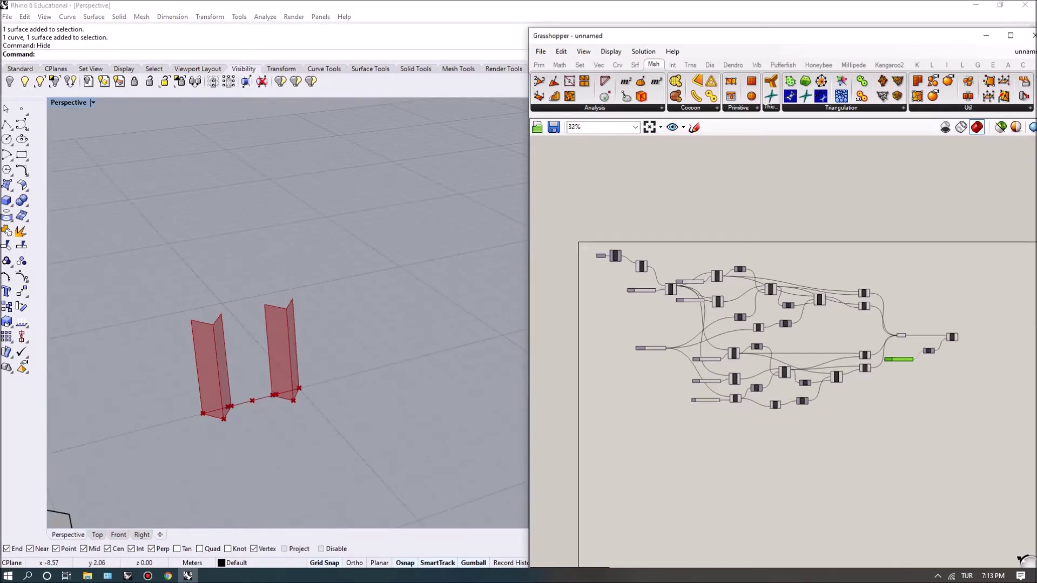
{"action": "left_click_drag", "start_coordinate": [604, 225], "coordinate": [958, 435]}
{"action": "left_click", "coordinate": [641, 265]}
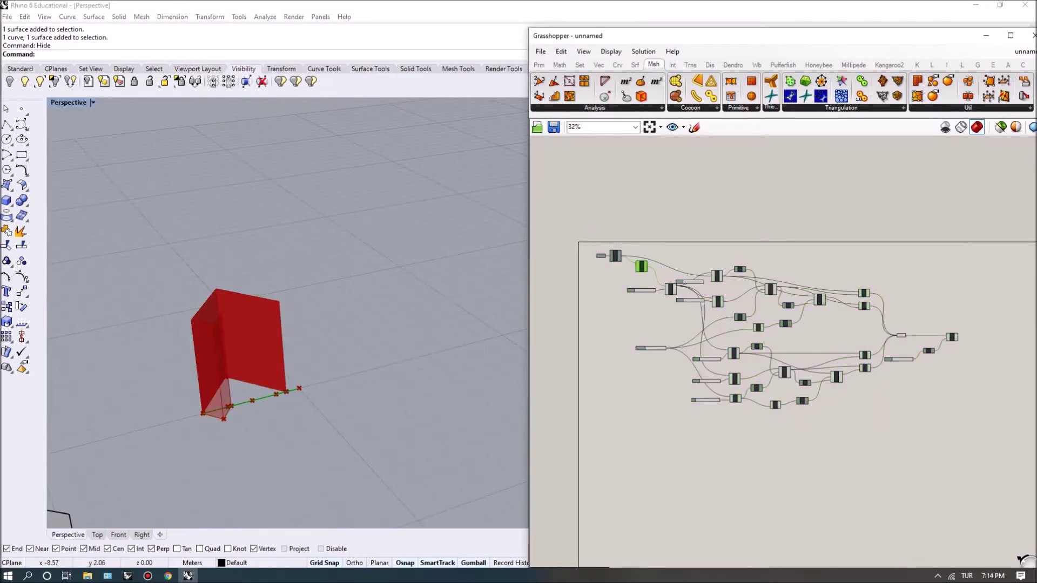
{"action": "left_click_drag", "start_coordinate": [662, 243], "coordinate": [964, 440]}
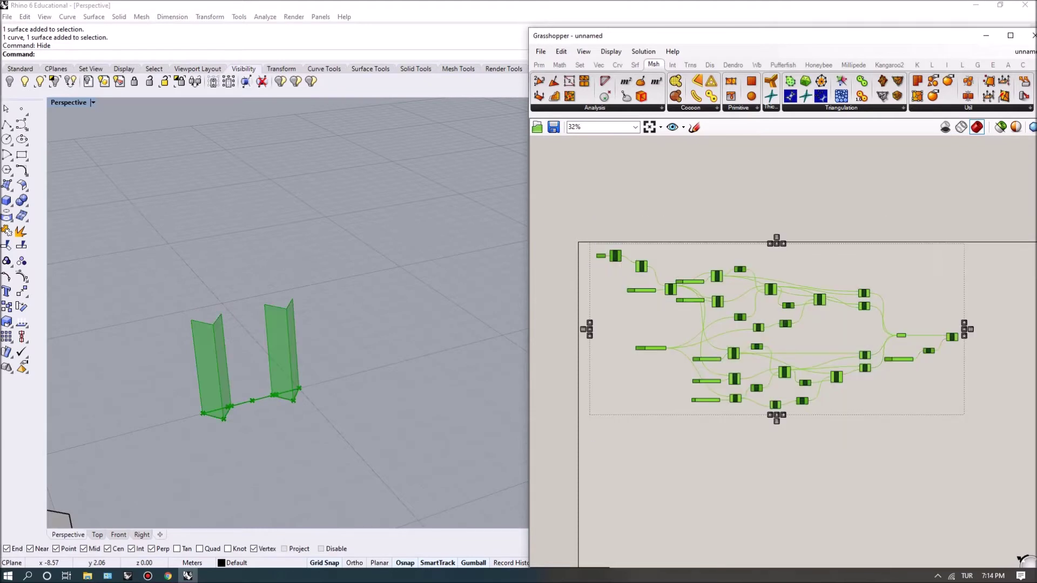
{"action": "left_click_drag", "start_coordinate": [771, 290], "coordinate": [973, 330]}
{"action": "left_click", "coordinate": [702, 378]}
Step: Draw a straight 36-unit polyline beside the existing panels
{"action": "right_click_drag", "start_coordinate": [324, 270], "coordinate": [162, 335]}
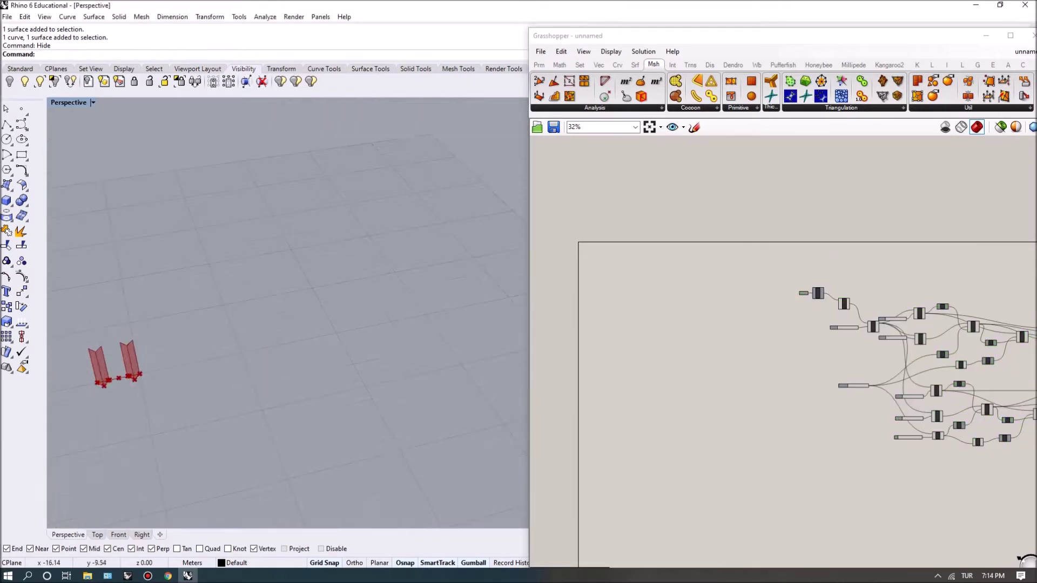
{"action": "left_click", "coordinate": [6, 125]}
{"action": "left_click", "coordinate": [191, 362]}
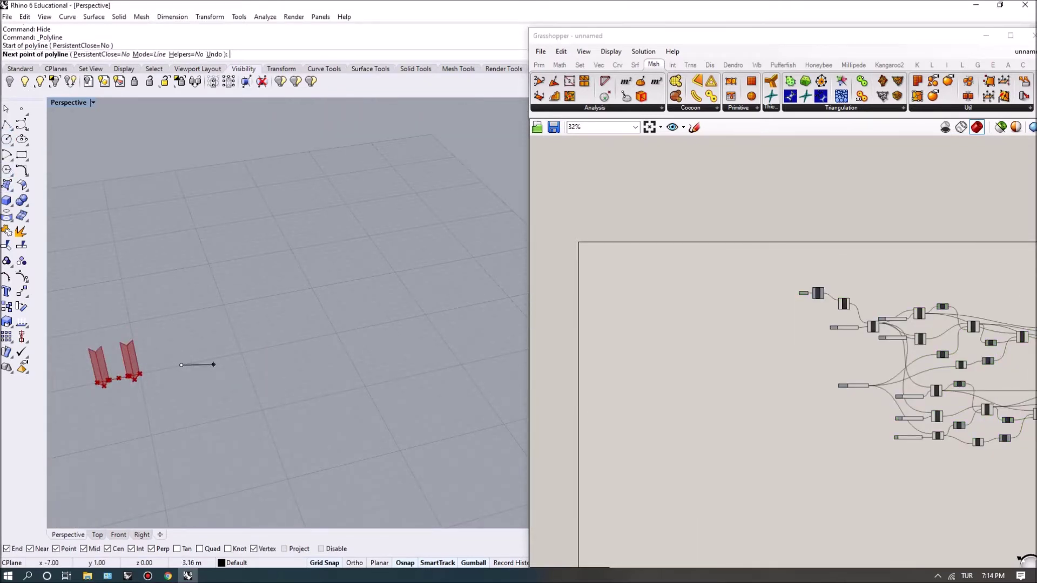
{"action": "scroll", "coordinate": [193, 363], "scroll_direction": "down", "scroll_amount": 2}
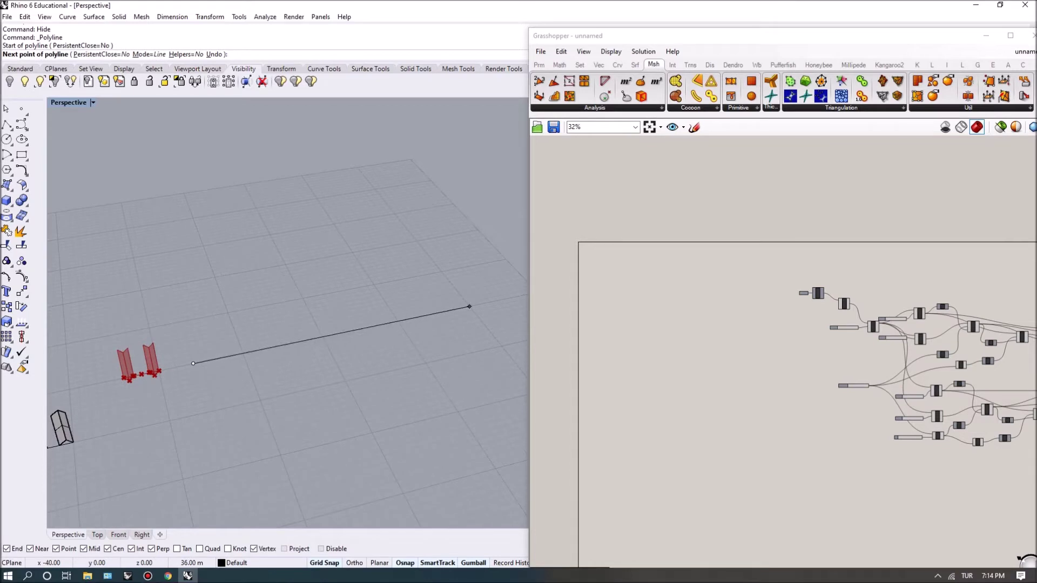
{"action": "type", "text": "36"}
{"action": "key", "text": "Return"}
{"action": "key", "text": "Escape"}
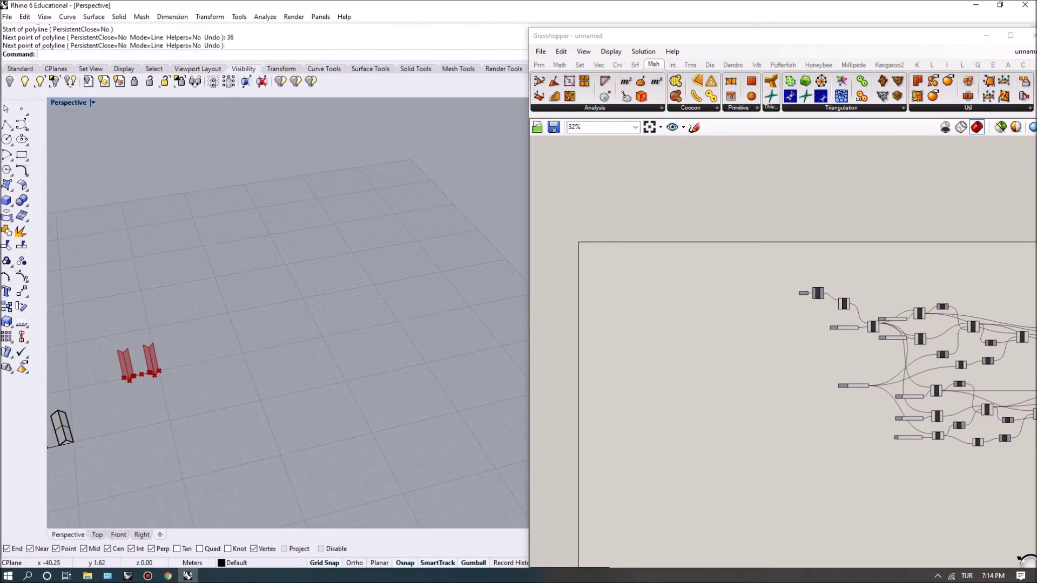
{"action": "key", "text": "Return"}
{"action": "left_click", "coordinate": [69, 102]}
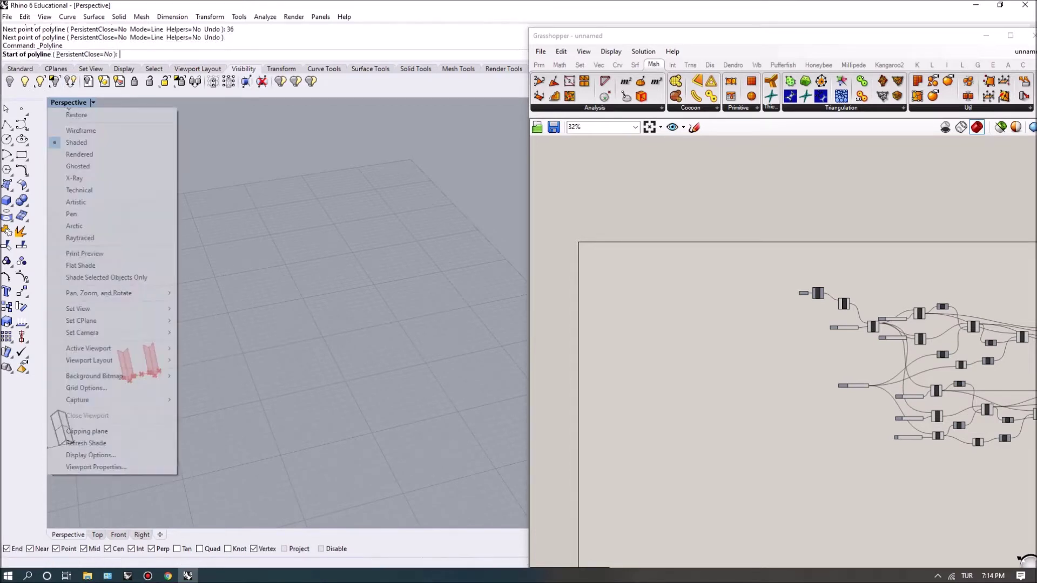
{"action": "left_click", "coordinate": [81, 130]}
{"action": "left_click", "coordinate": [192, 364]}
{"action": "type", "text": "36"}
{"action": "key", "text": "Return"}
{"action": "left_click", "coordinate": [469, 307]}
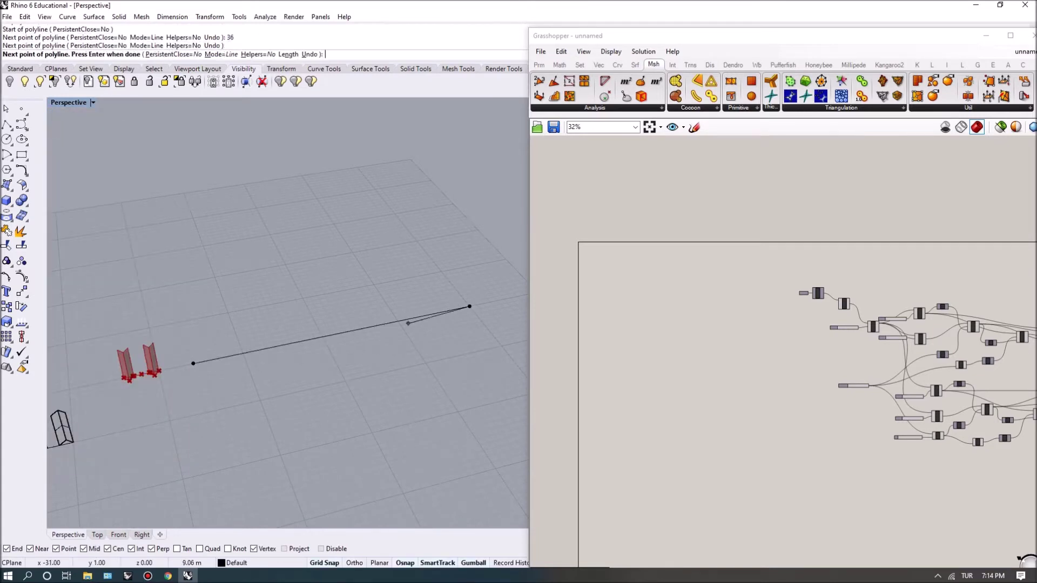
{"action": "key", "text": "Return"}
Step: Extrude the line 16 units upward and explode it into a single wall surface
{"action": "left_click", "coordinate": [349, 336]}
{"action": "type", "text": "Extr"}
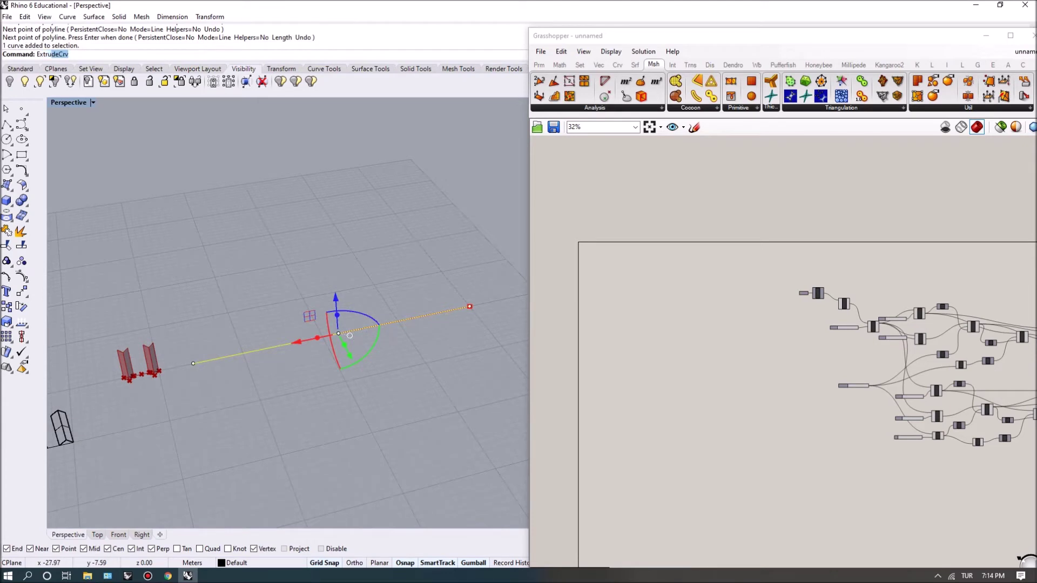
{"action": "key", "text": "Return"}
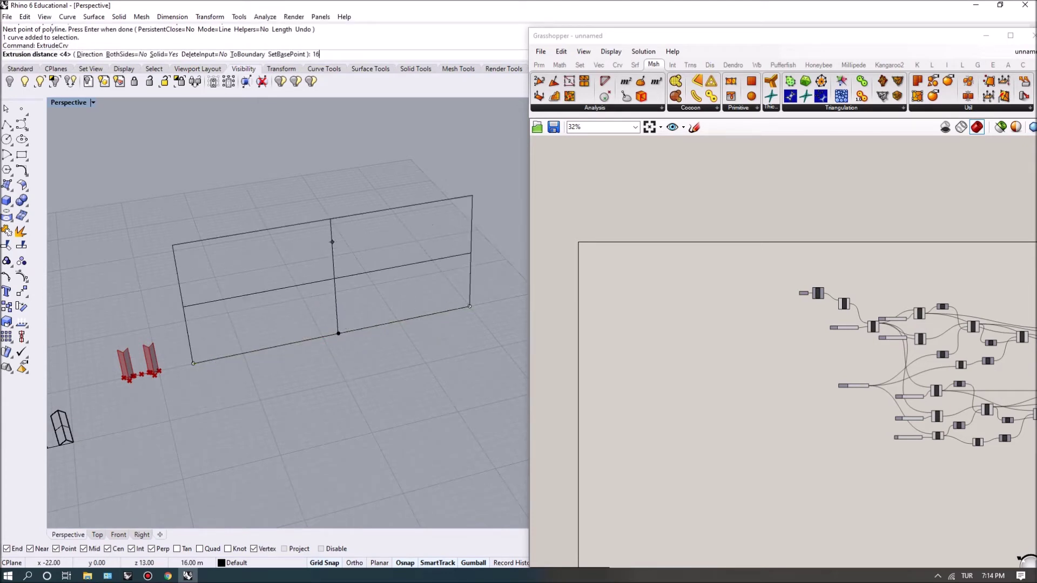
{"action": "type", "text": "16"}
{"action": "key", "text": "Return"}
{"action": "type", "text": "explode"}
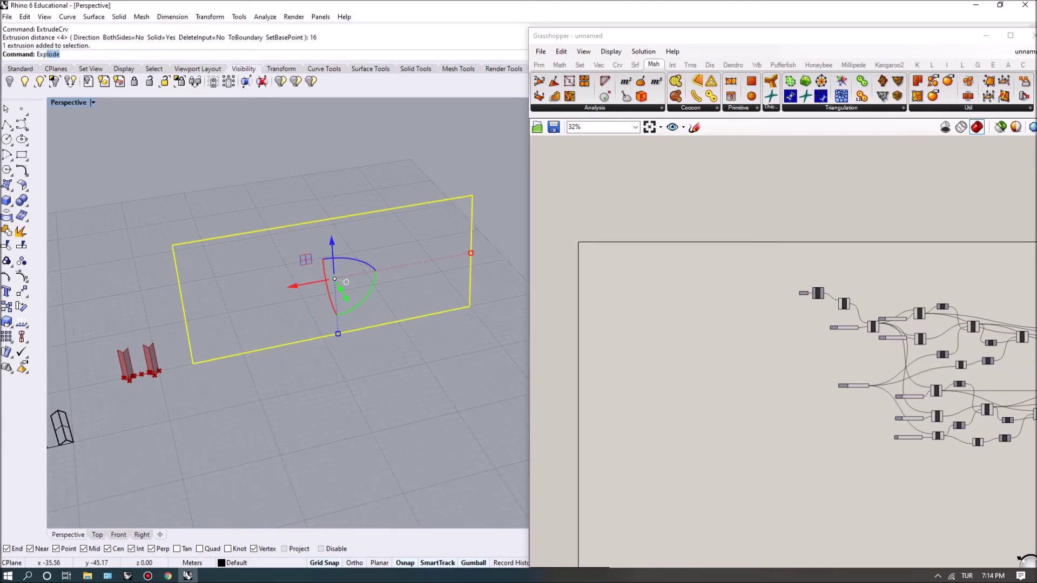
{"action": "key", "text": "Return"}
Step: Add a Surface parameter and set it to reference the new wall surface
{"action": "scroll", "coordinate": [644, 302], "scroll_direction": "up", "scroll_amount": 2}
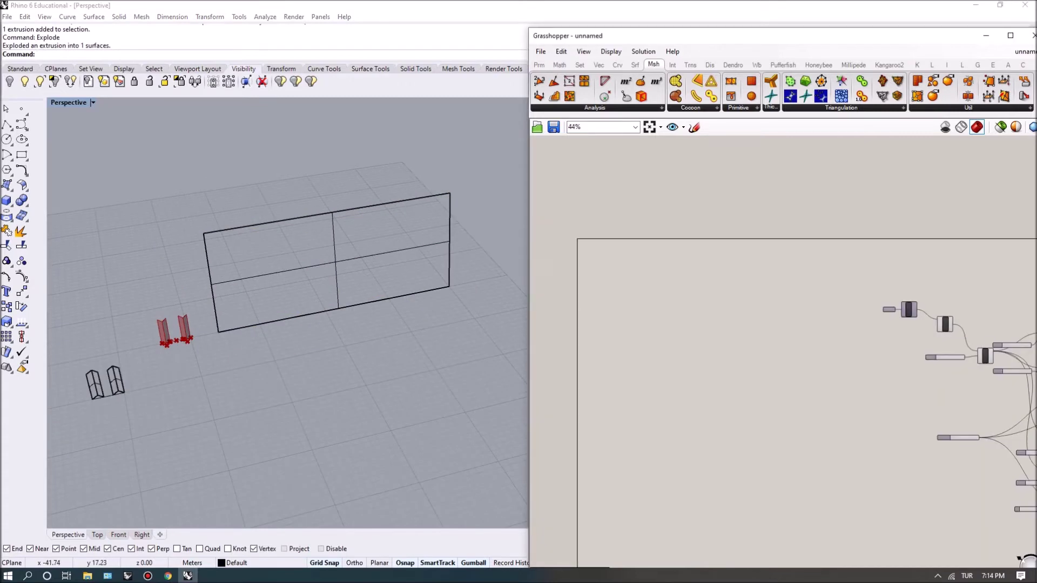
{"action": "double_click", "coordinate": [644, 302]}
{"action": "type", "text": "surface"}
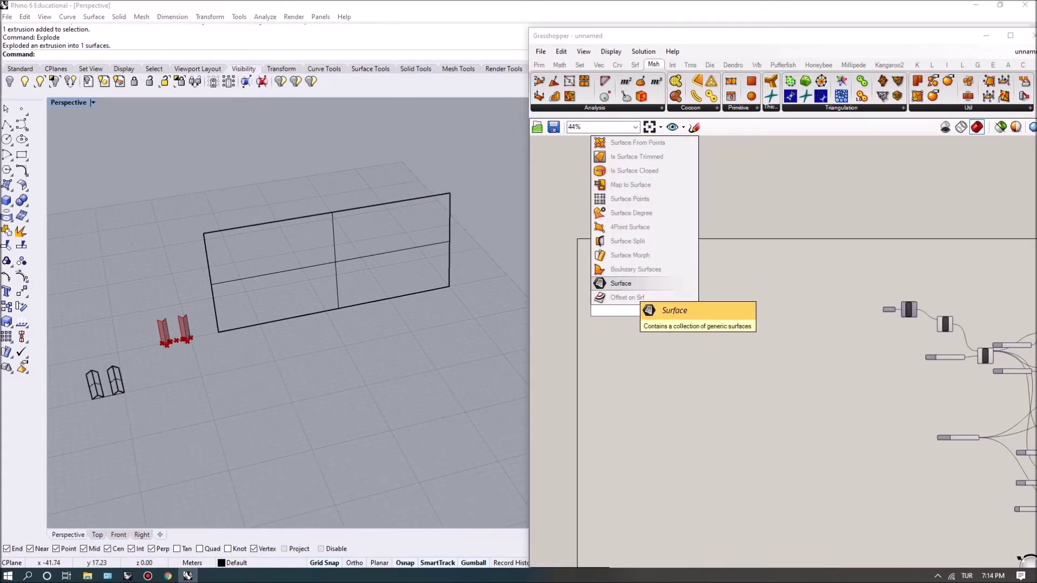
{"action": "key", "text": "Return"}
{"action": "scroll", "coordinate": [679, 339], "scroll_direction": "up", "scroll_amount": 3}
{"action": "right_click", "coordinate": [648, 289]}
{"action": "left_click", "coordinate": [669, 436]}
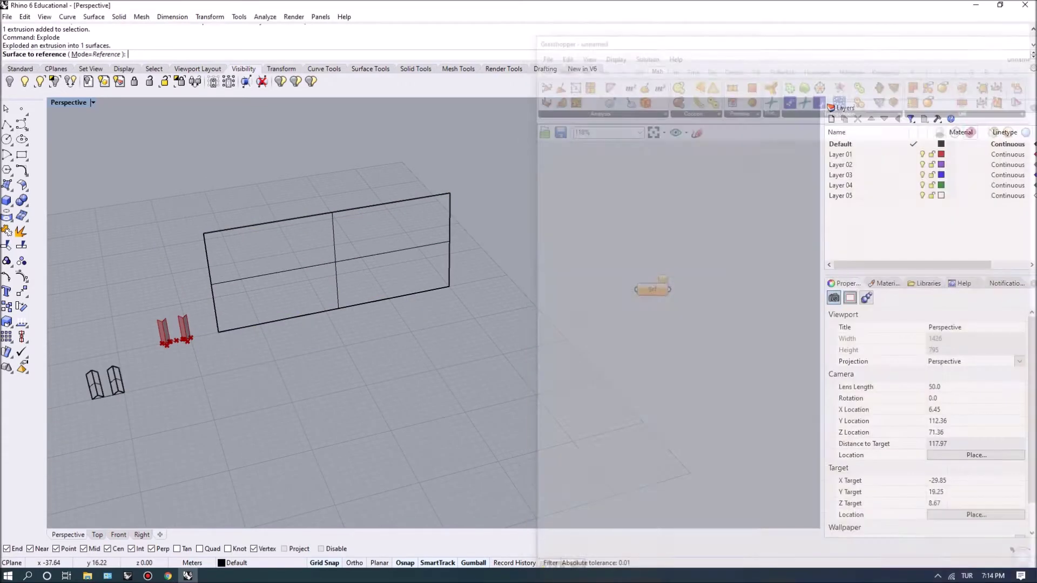
{"action": "left_click", "coordinate": [324, 265]}
Step: Hide the original Rhino wall and its line
{"action": "scroll", "coordinate": [286, 259], "scroll_direction": "up", "scroll_amount": 2}
{"action": "left_click", "coordinate": [364, 295]}
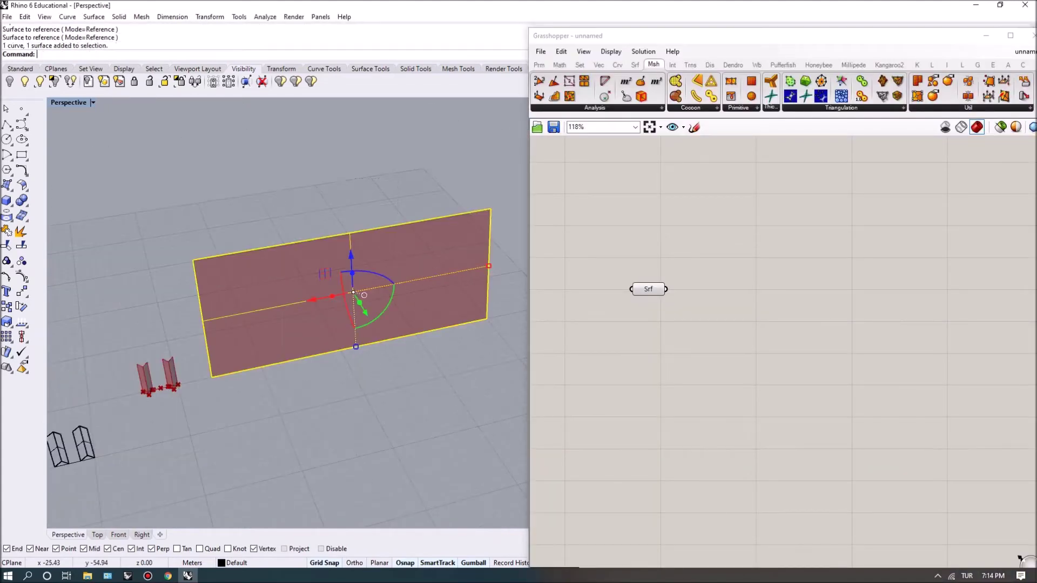
{"action": "type", "text": "hide"}
{"action": "key", "text": "Return"}
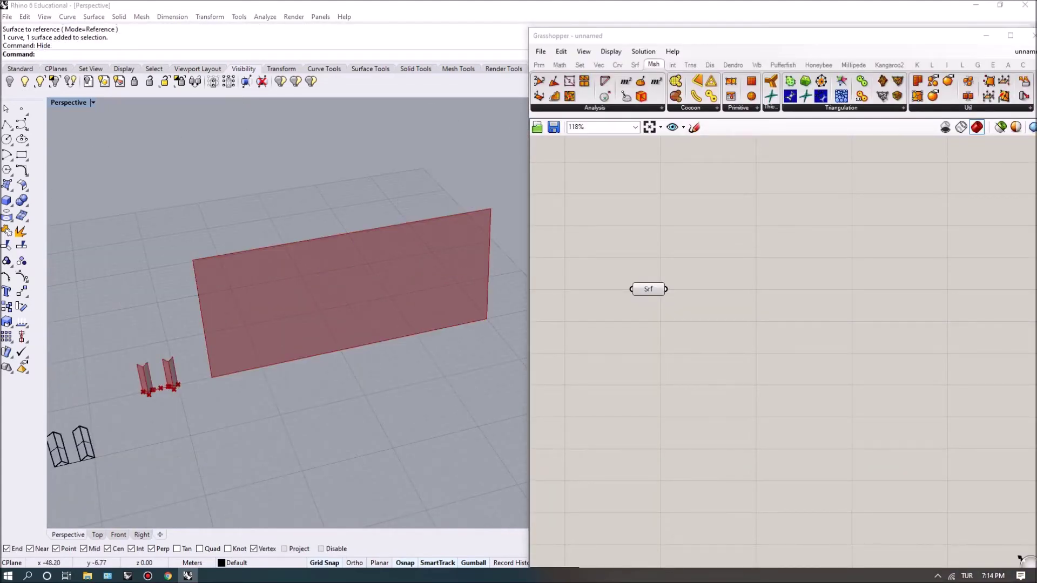
Step: Add Isotrim and Divide Domain² components to the canvas
{"action": "double_click", "coordinate": [733, 295]}
{"action": "type", "text": "divide"}
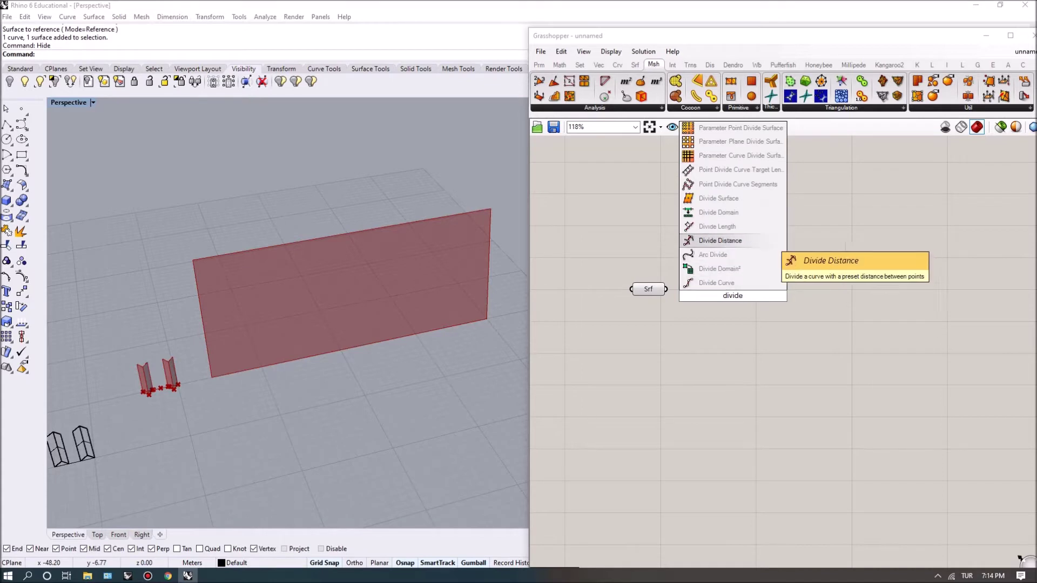
{"action": "key", "text": "Escape"}
{"action": "double_click", "coordinate": [743, 319]}
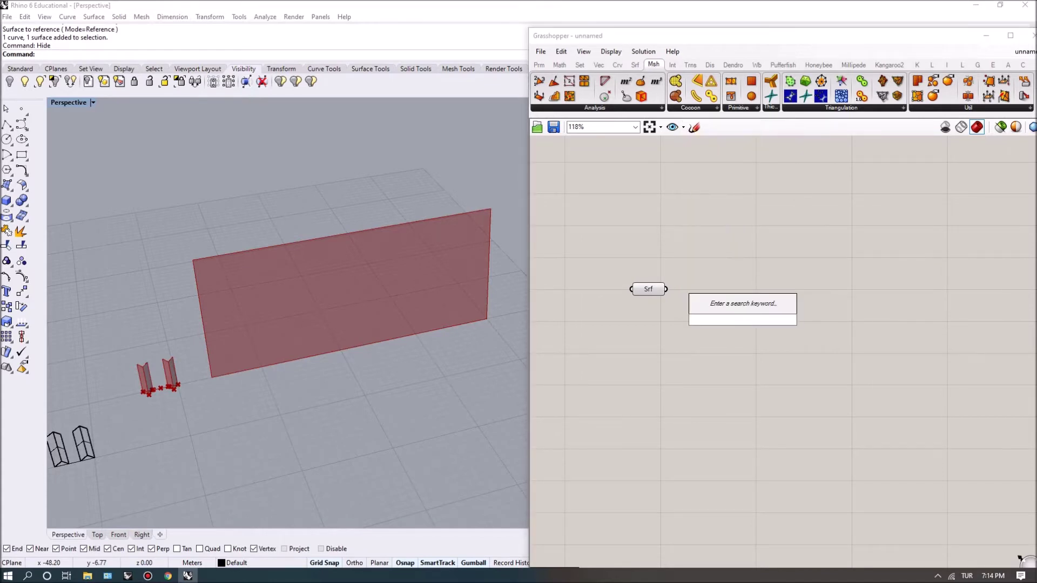
{"action": "type", "text": "isotri"}
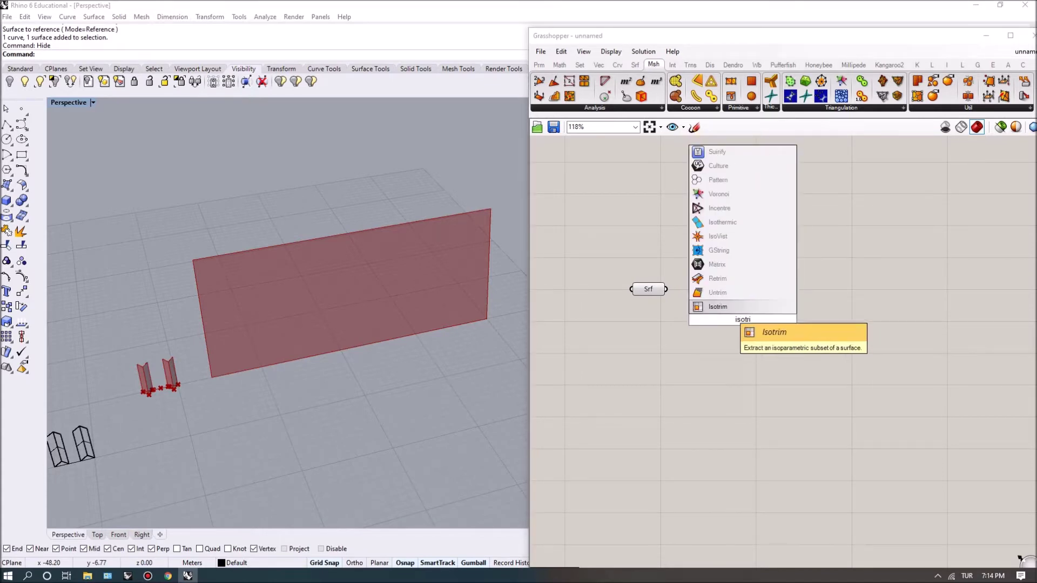
{"action": "key", "text": "Return"}
{"action": "double_click", "coordinate": [647, 348]}
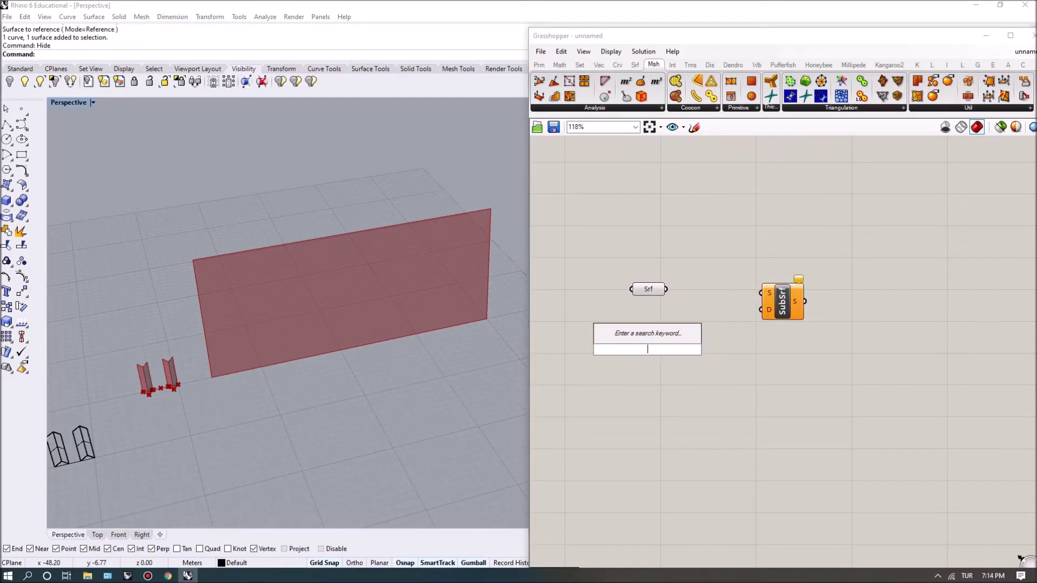
{"action": "type", "text": "divide doma"}
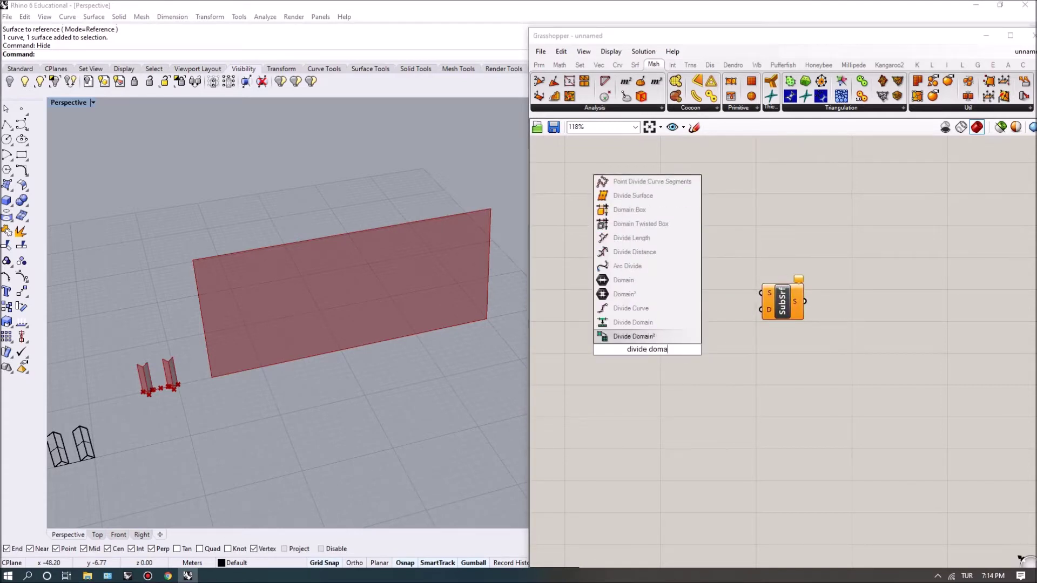
{"action": "key", "text": "Return"}
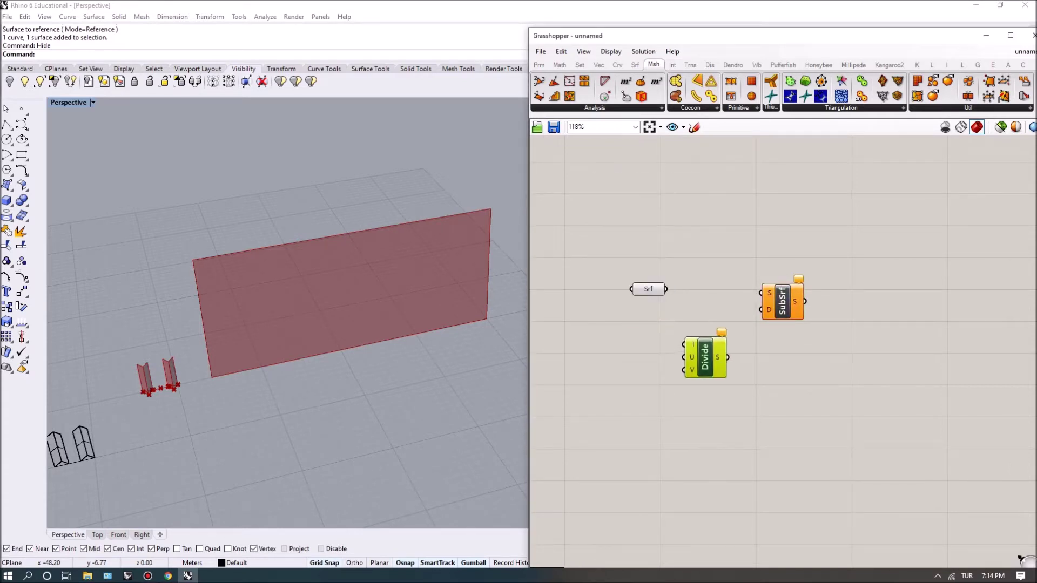
Step: Wire the wall surface through Divide Domain² into Isotrim, with a U Count slider
{"action": "left_click_drag", "start_coordinate": [648, 289], "coordinate": [611, 288]}
{"action": "left_click_drag", "start_coordinate": [782, 301], "coordinate": [794, 289]}
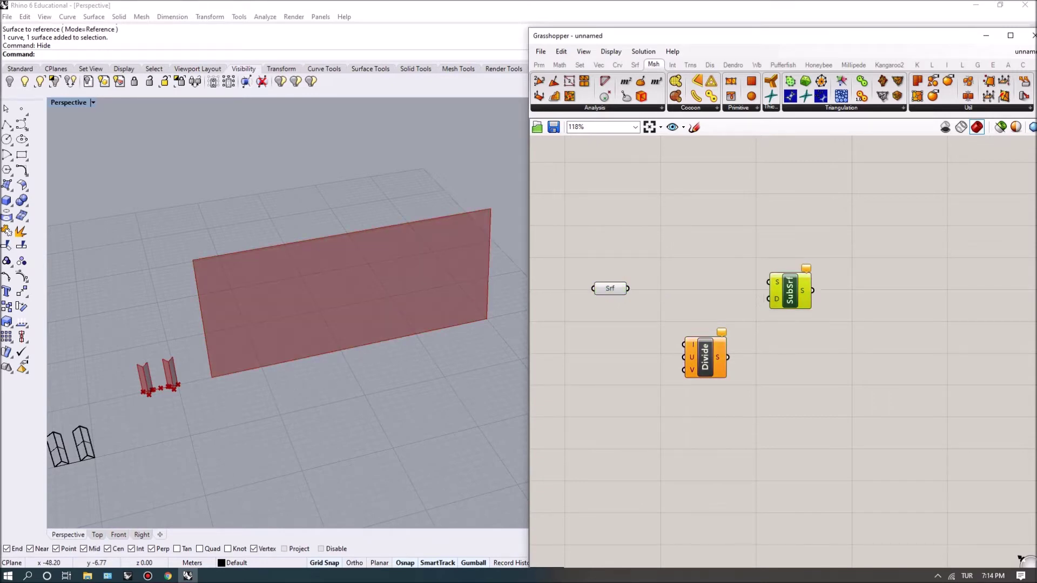
{"action": "left_click_drag", "start_coordinate": [627, 288], "coordinate": [709, 357]}
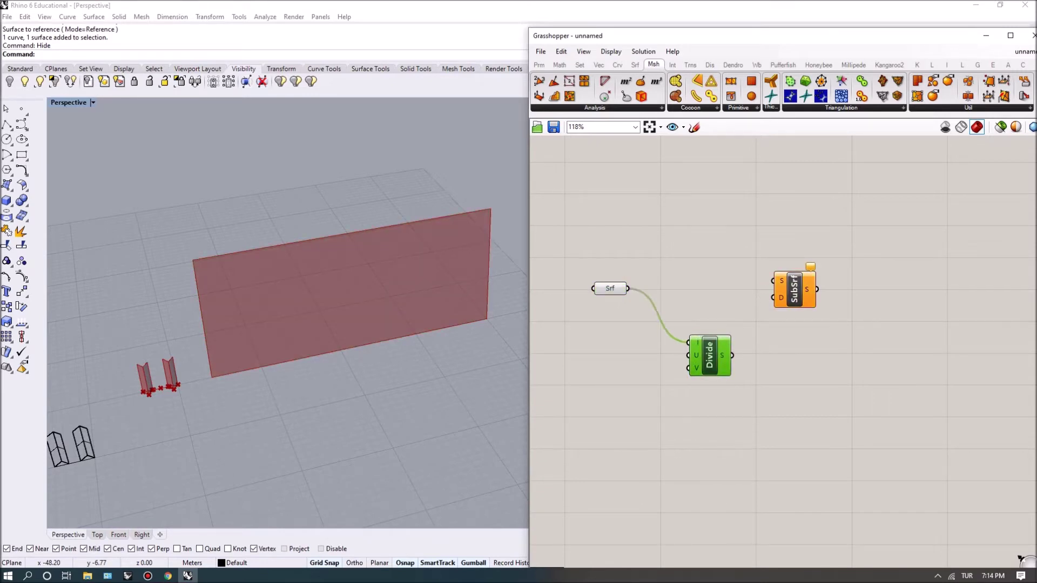
{"action": "right_click_drag", "start_coordinate": [598, 346], "coordinate": [625, 356]}
{"action": "double_click", "coordinate": [625, 357]}
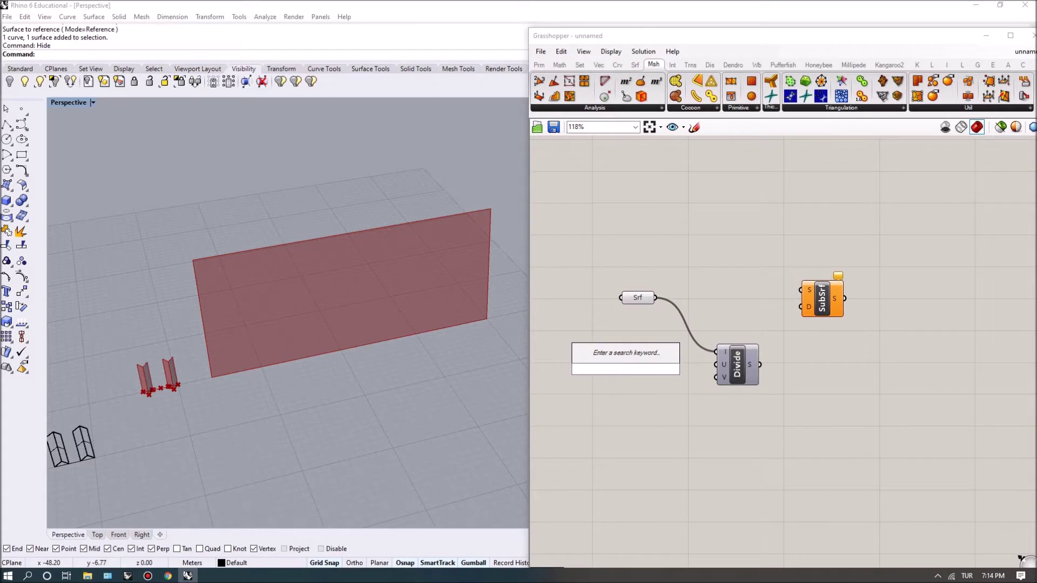
{"action": "type", "text": "slider"}
{"action": "key", "text": "Return"}
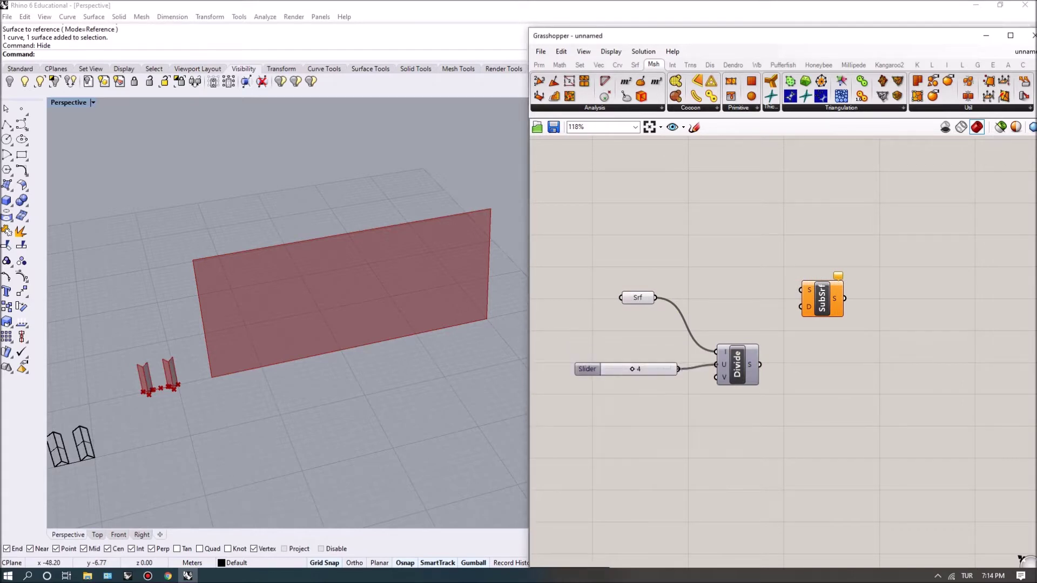
{"action": "mouse_move", "coordinate": [678, 369]}
{"action": "left_mouse_down"}
{"action": "mouse_move", "coordinate": [716, 365]}
{"action": "mouse_move", "coordinate": [800, 307]}
{"action": "left_mouse_up"}
{"action": "left_click_drag", "start_coordinate": [655, 298], "coordinate": [801, 290]}
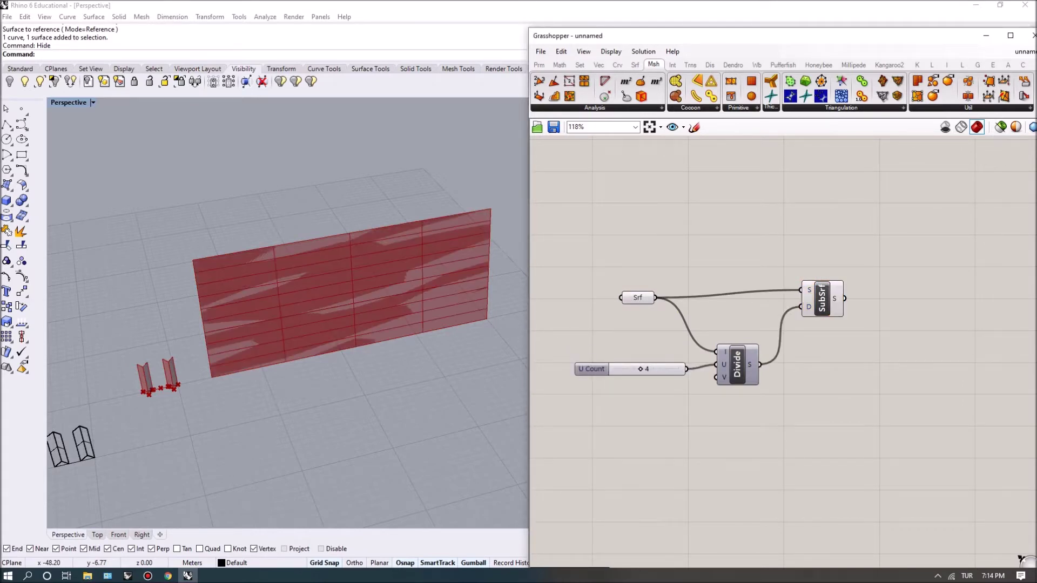
Step: Add a V Count slider set to 4 and raise U Count to 9
{"action": "scroll", "coordinate": [421, 243], "scroll_direction": "up", "scroll_amount": 3}
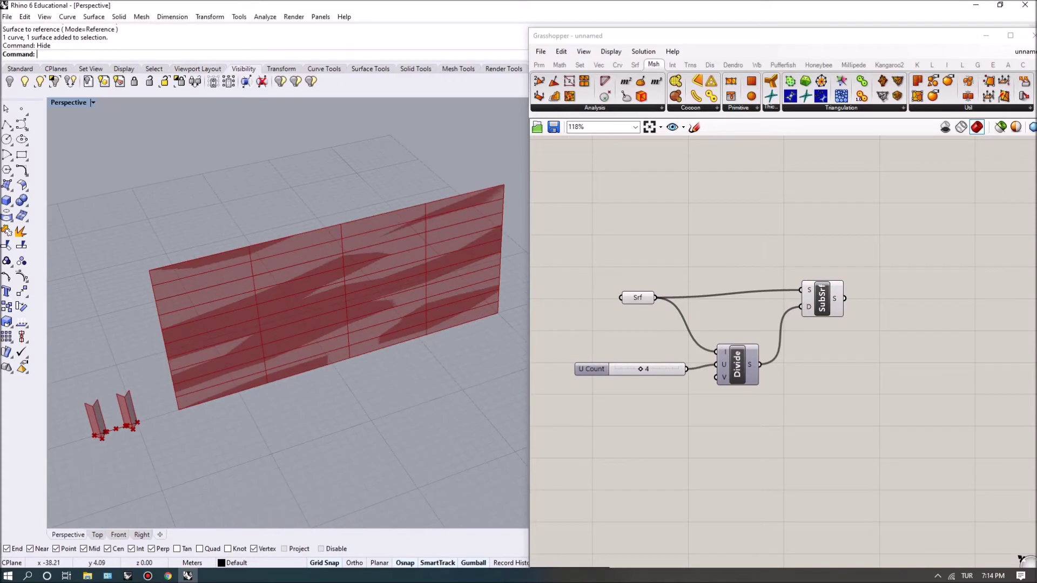
{"action": "left_click_drag", "start_coordinate": [646, 369], "coordinate": [641, 359]}
{"action": "double_click", "coordinate": [611, 370]}
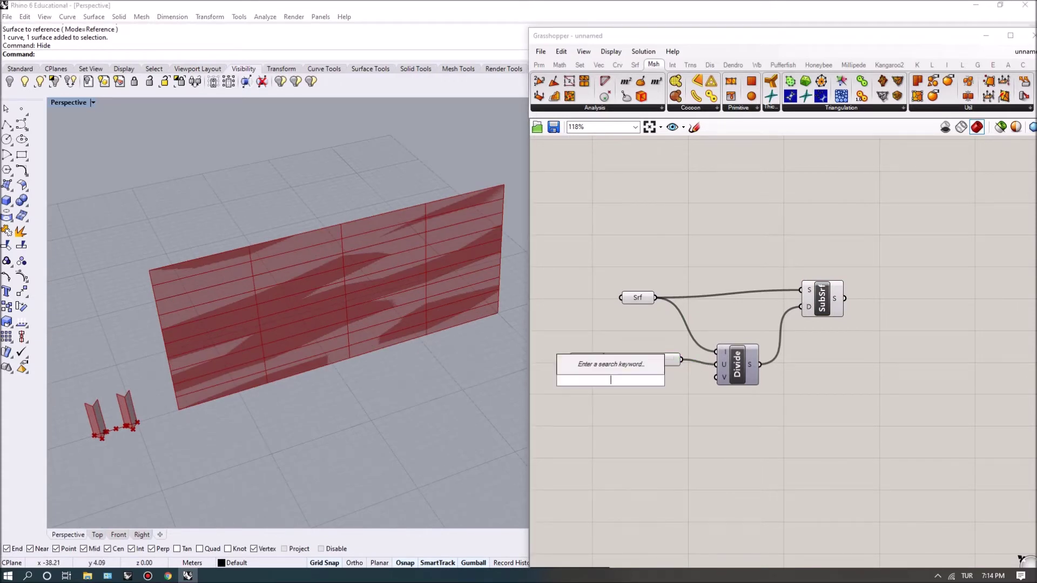
{"action": "type", "text": "4"}
{"action": "key", "text": "Return"}
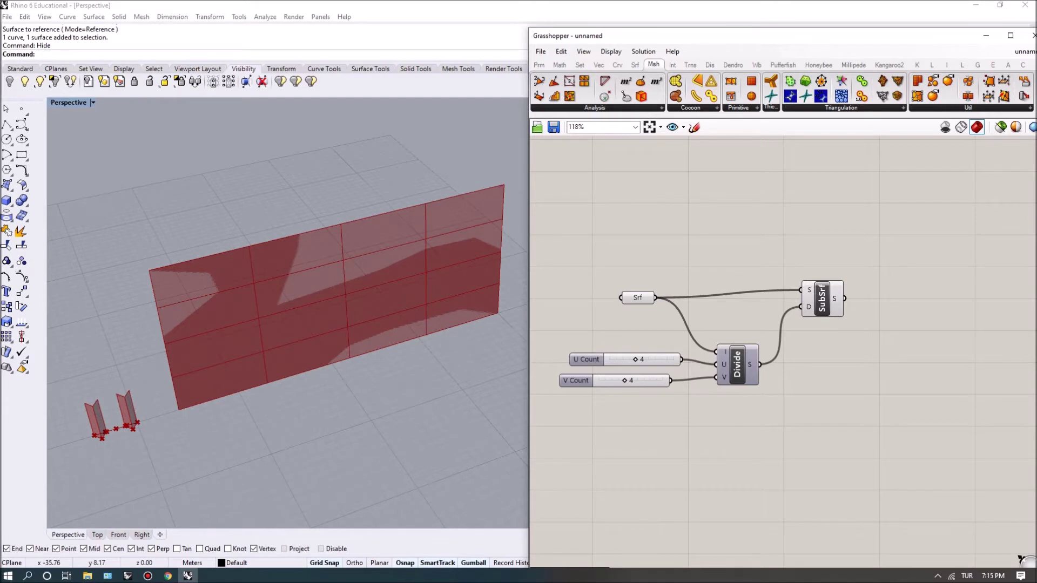
{"action": "scroll", "coordinate": [585, 362], "scroll_direction": "up", "scroll_amount": 3}
{"action": "left_click_drag", "start_coordinate": [668, 358], "coordinate": [720, 358]}
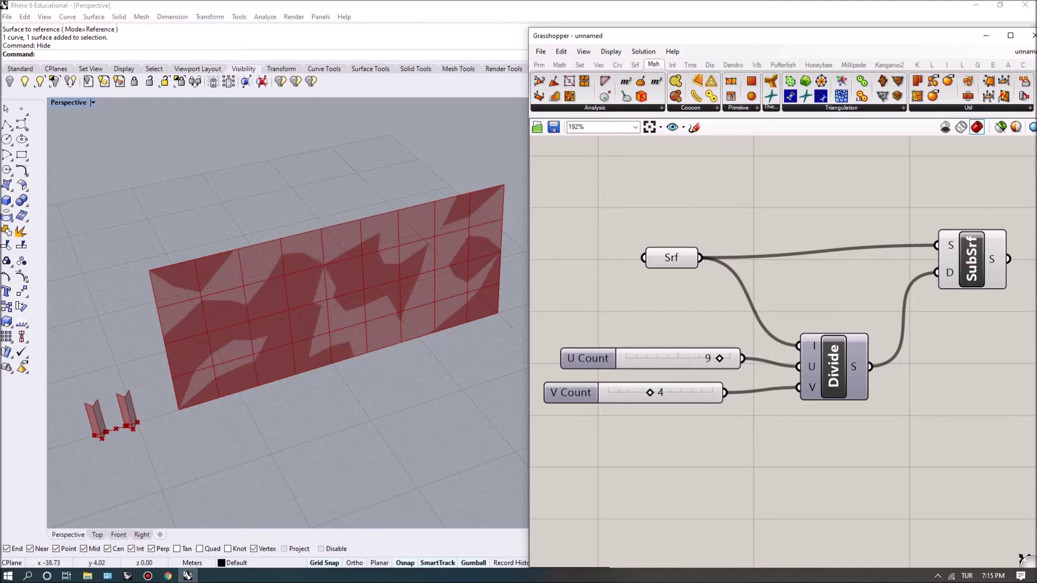
{"action": "mouse_move", "coordinate": [719, 358]}
{"action": "left_mouse_down"}
{"action": "mouse_move", "coordinate": [730, 358]}
{"action": "mouse_move", "coordinate": [709, 358]}
{"action": "mouse_move", "coordinate": [730, 359]}
{"action": "mouse_move", "coordinate": [719, 358]}
{"action": "left_mouse_up"}
Step: Turn off the preview of the base Srf parameter
{"action": "scroll", "coordinate": [286, 313], "scroll_direction": "down", "scroll_amount": 3}
{"action": "scroll", "coordinate": [287, 313], "scroll_direction": "up", "scroll_amount": 3}
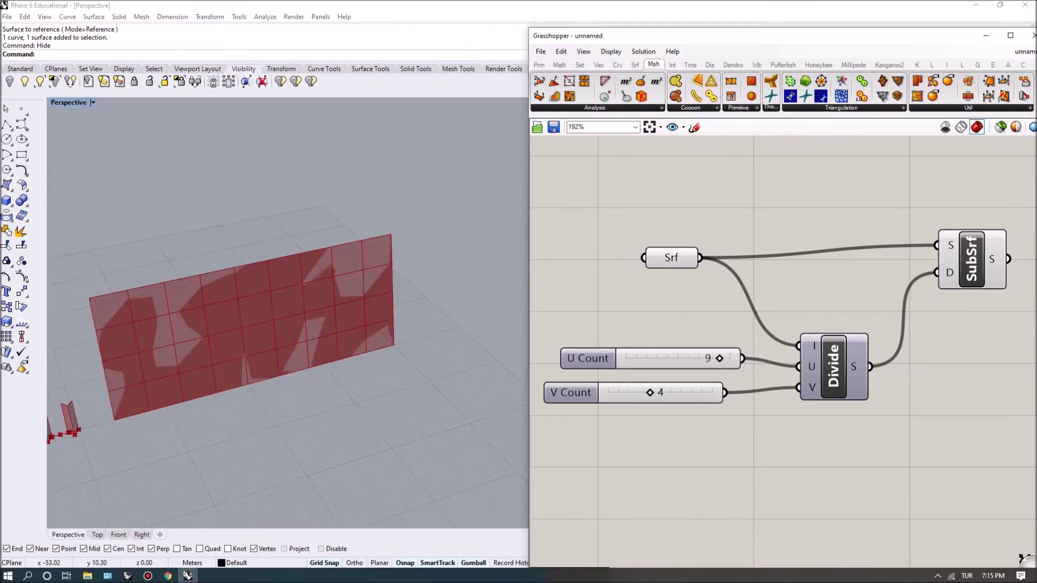
{"action": "scroll", "coordinate": [703, 290], "scroll_direction": "down", "scroll_amount": 1}
{"action": "left_click", "coordinate": [676, 262]}
{"action": "right_click", "coordinate": [677, 263]}
{"action": "left_click", "coordinate": [708, 282]}
{"action": "scroll", "coordinate": [378, 378], "scroll_direction": "down", "scroll_amount": 2}
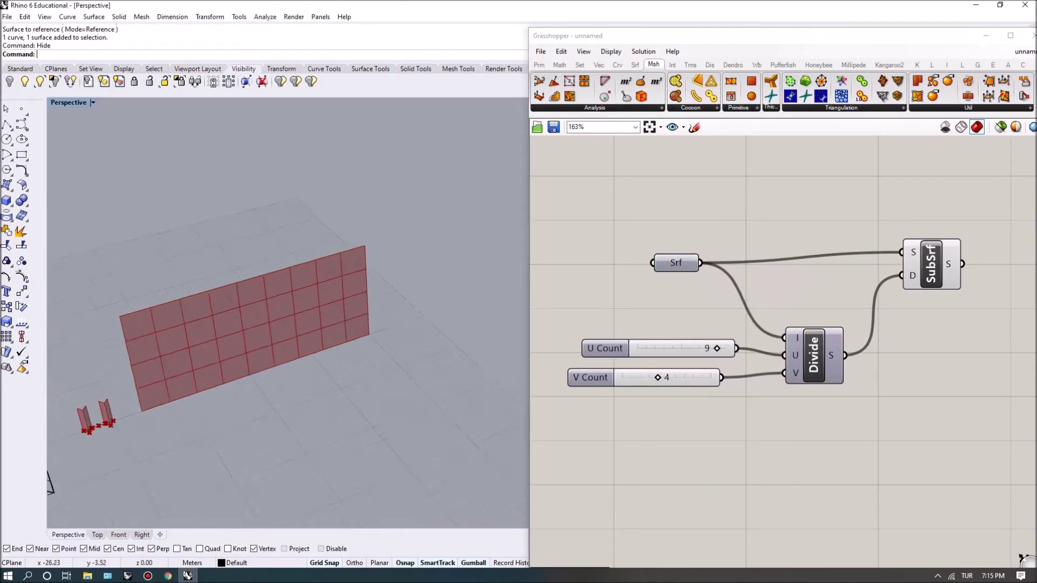
{"action": "scroll", "coordinate": [783, 351], "scroll_direction": "down", "scroll_amount": 5}
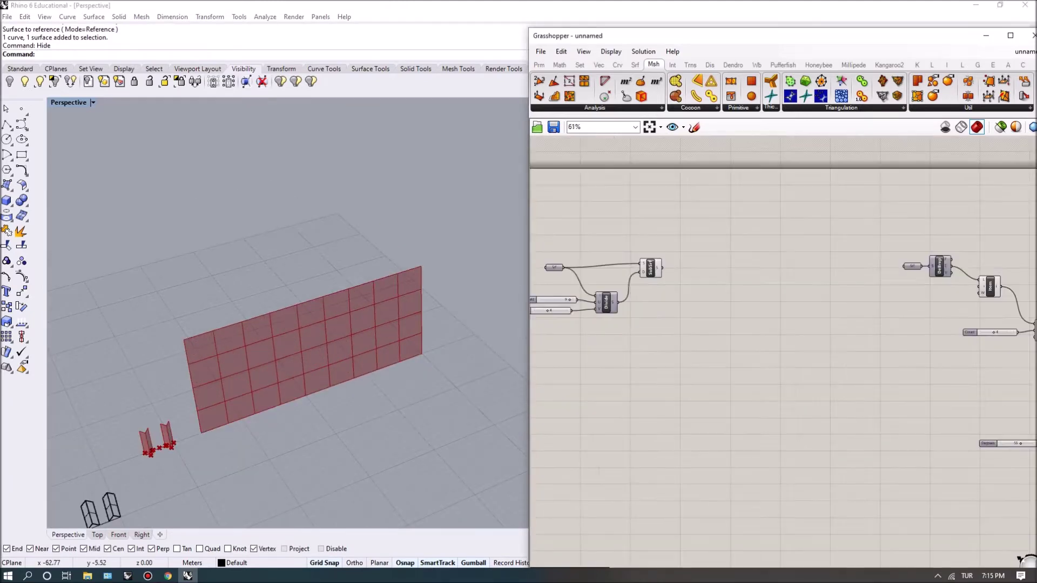
Step: Add a List Item that picks one SubSrf panel and feeds it into DeBrep
{"action": "scroll", "coordinate": [702, 324], "scroll_direction": "up", "scroll_amount": 3}
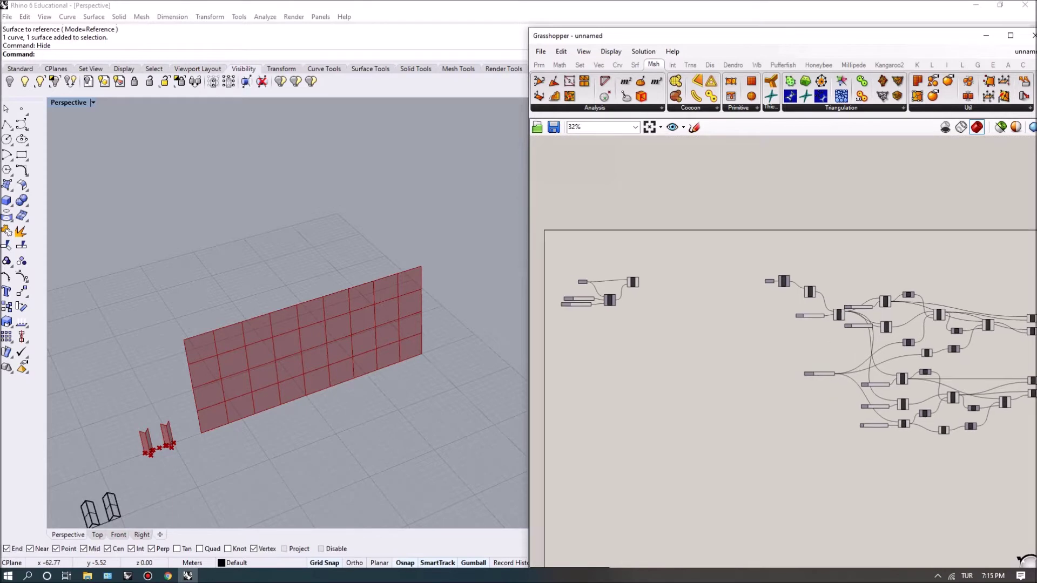
{"action": "left_click", "coordinate": [649, 296]}
{"action": "left_click", "coordinate": [710, 292]}
{"action": "scroll", "coordinate": [710, 288], "scroll_direction": "up", "scroll_amount": 3}
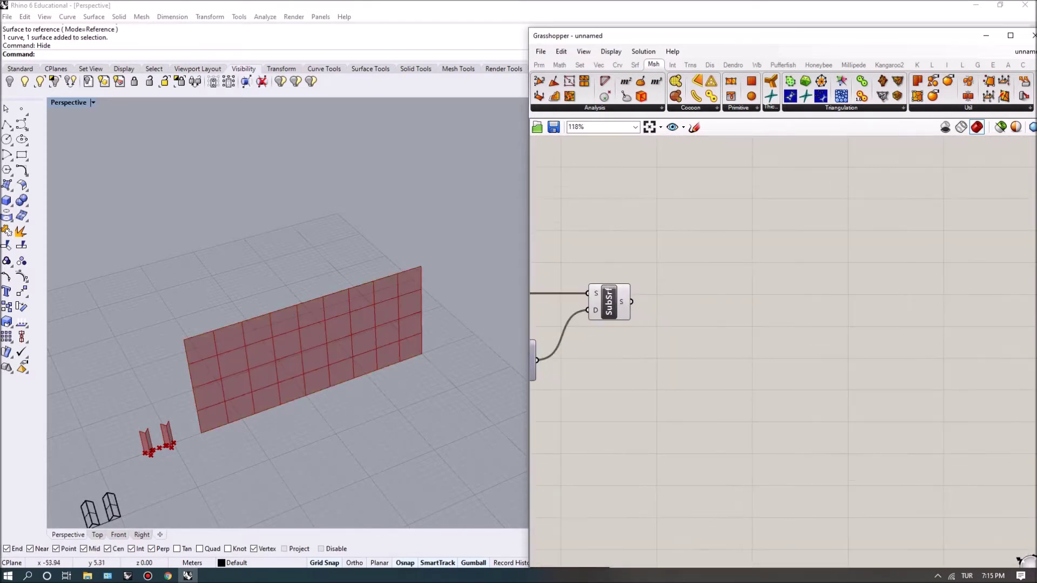
{"action": "double_click", "coordinate": [717, 318]}
{"action": "type", "text": "list ite"}
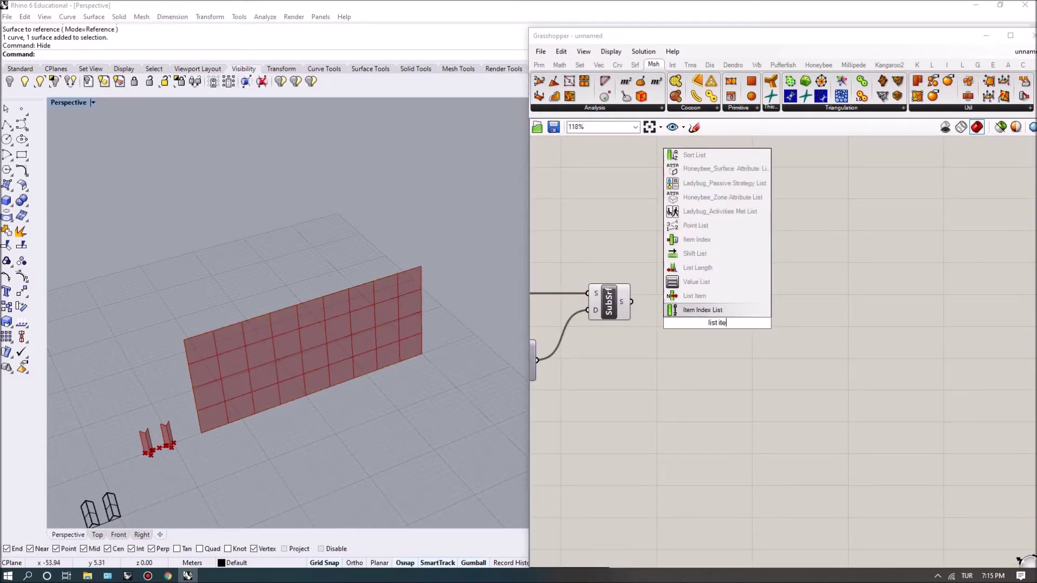
{"action": "left_click", "coordinate": [697, 296]}
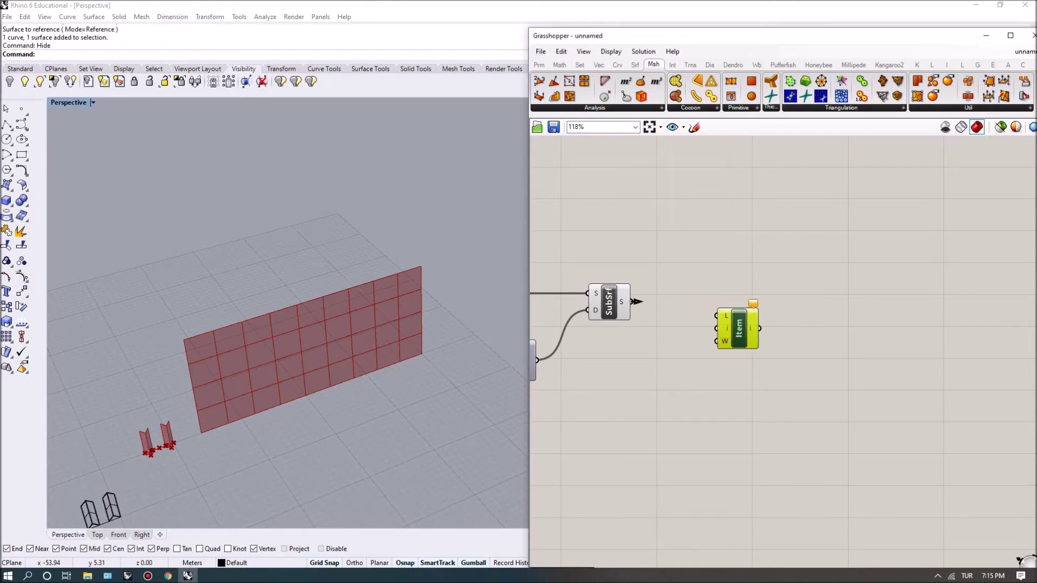
{"action": "left_click_drag", "start_coordinate": [631, 301], "coordinate": [717, 315]}
{"action": "scroll", "coordinate": [783, 351], "scroll_direction": "down", "scroll_amount": 3}
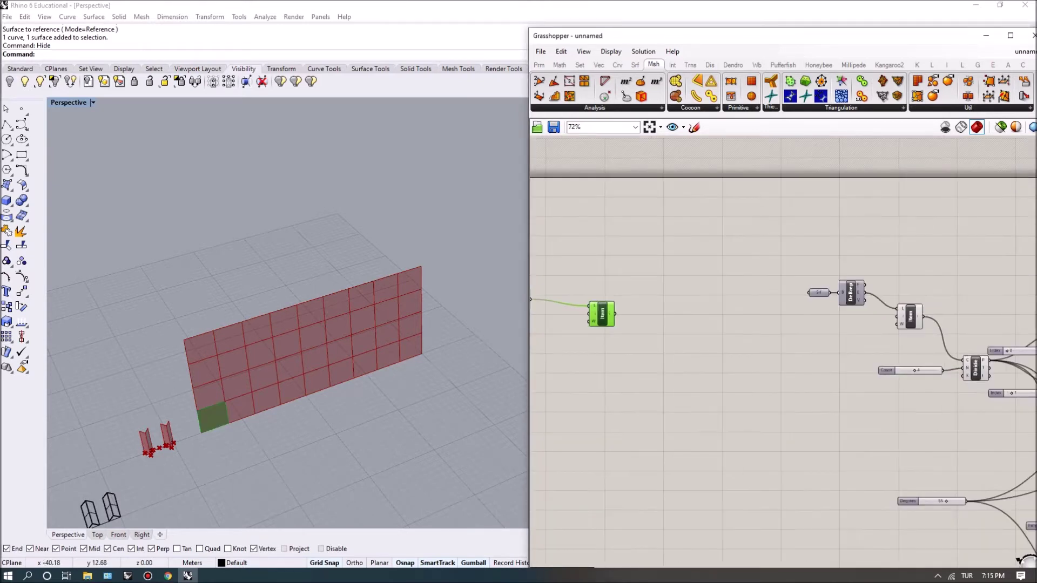
{"action": "left_click_drag", "start_coordinate": [615, 314], "coordinate": [808, 292]}
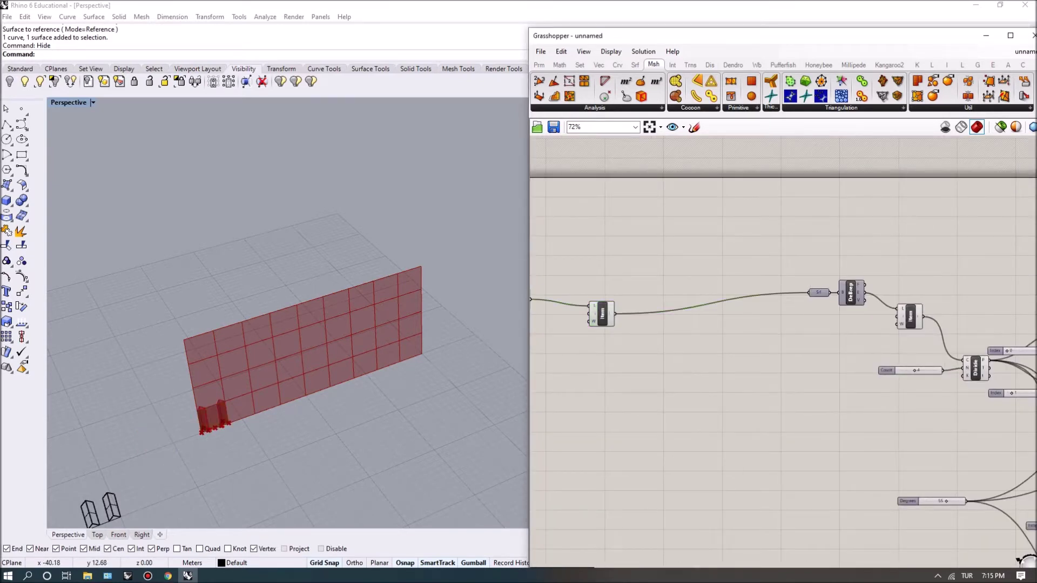
Step: Orbit to inspect the fins on that panel, then move List Item up out of the way
{"action": "right_click_drag", "start_coordinate": [286, 314], "coordinate": [324, 302]}
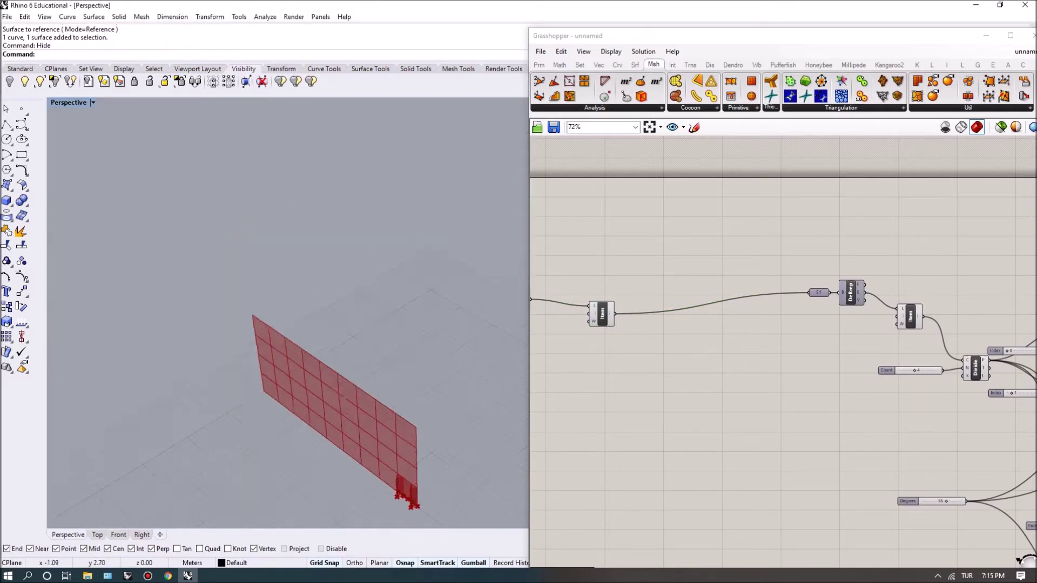
{"action": "right_click_drag", "start_coordinate": [286, 314], "coordinate": [303, 303]}
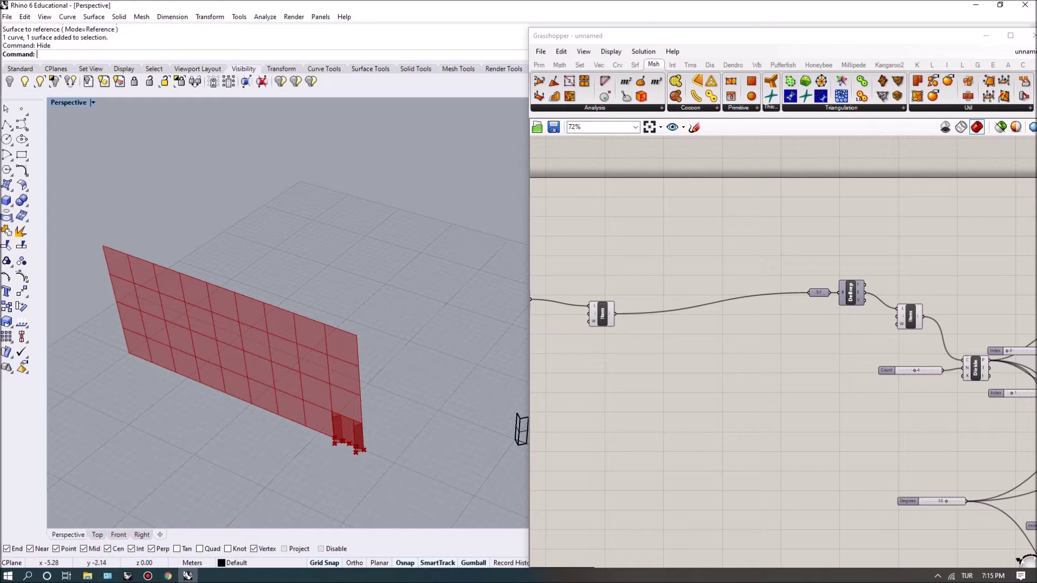
{"action": "scroll", "coordinate": [308, 432], "scroll_direction": "up", "scroll_amount": 2}
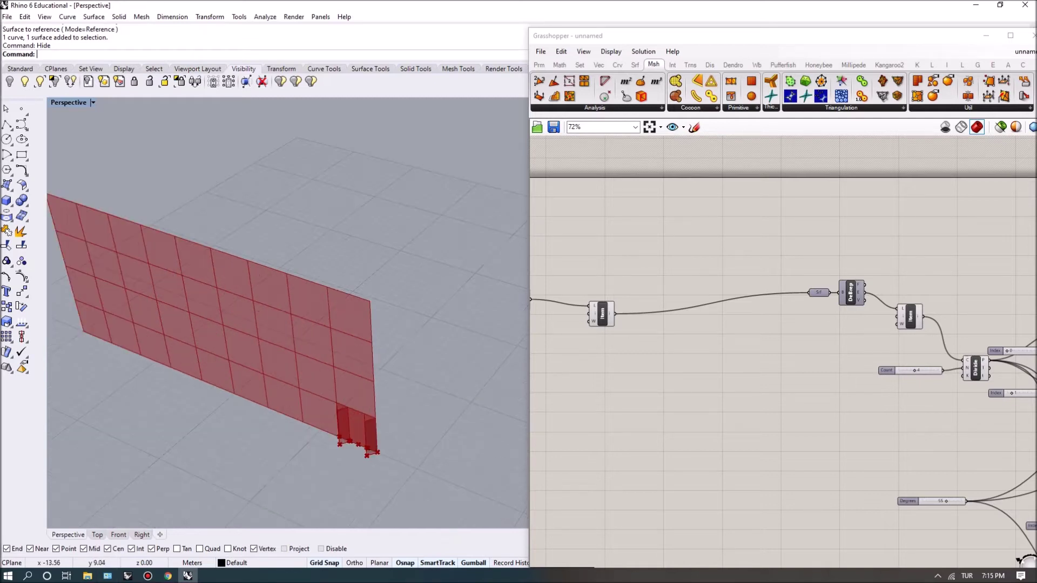
{"action": "scroll", "coordinate": [416, 443], "scroll_direction": "down", "scroll_amount": 2}
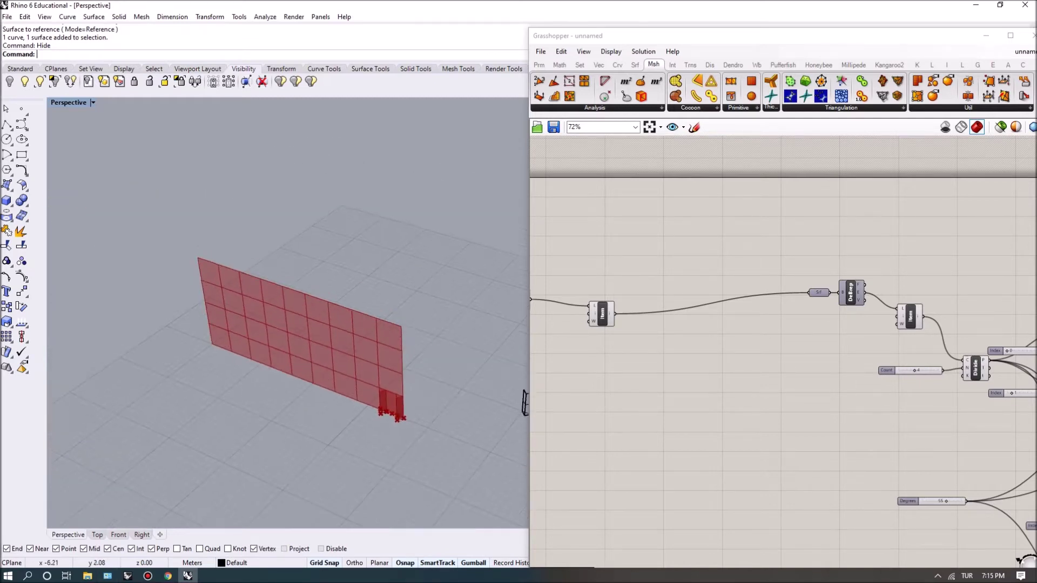
{"action": "scroll", "coordinate": [410, 432], "scroll_direction": "up", "scroll_amount": 2}
{"action": "right_click_drag", "start_coordinate": [702, 410], "coordinate": [839, 412]}
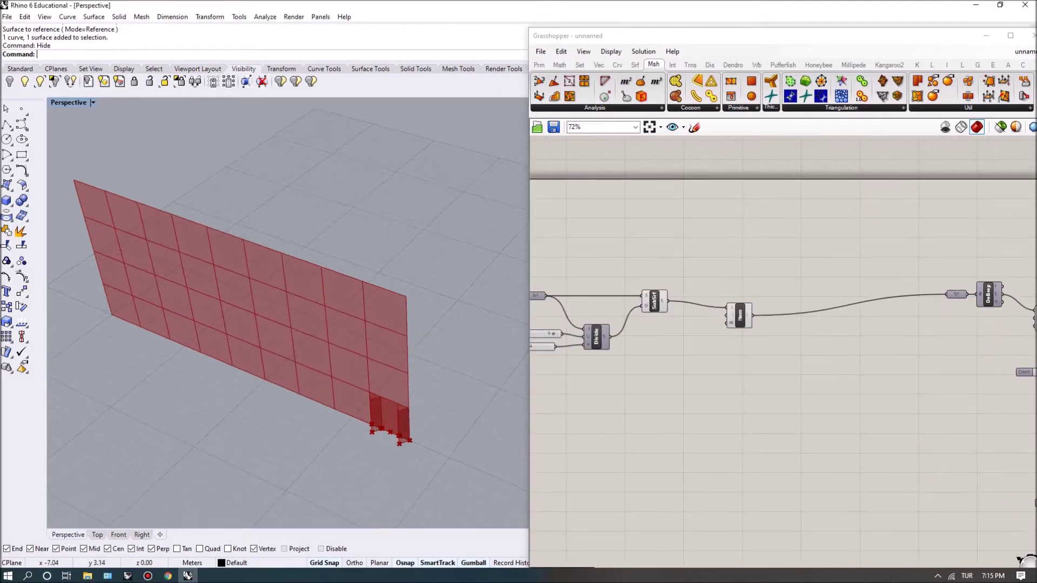
{"action": "scroll", "coordinate": [393, 383], "scroll_direction": "up", "scroll_amount": 3}
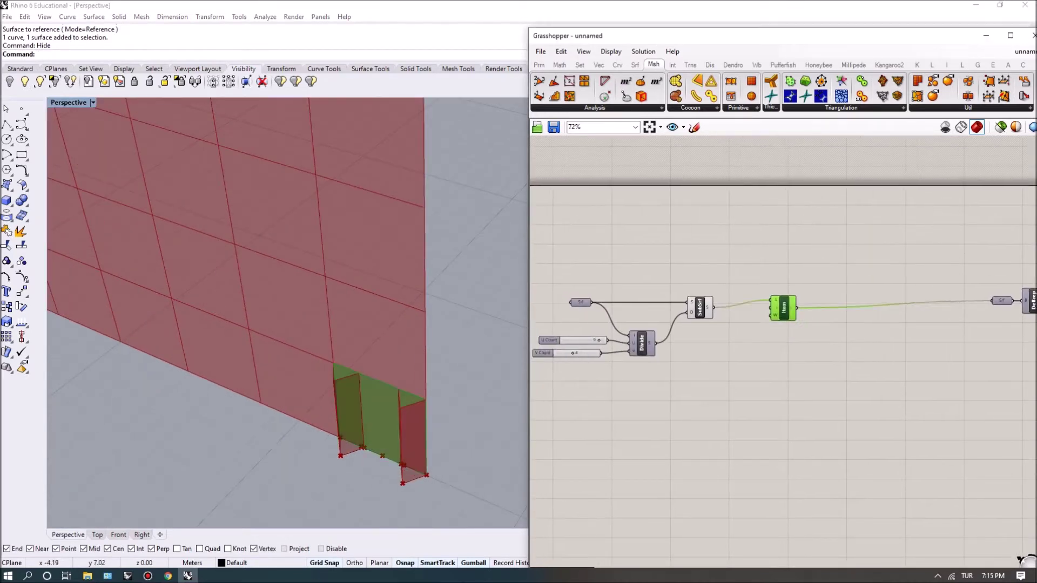
{"action": "left_click_drag", "start_coordinate": [782, 303], "coordinate": [700, 256]}
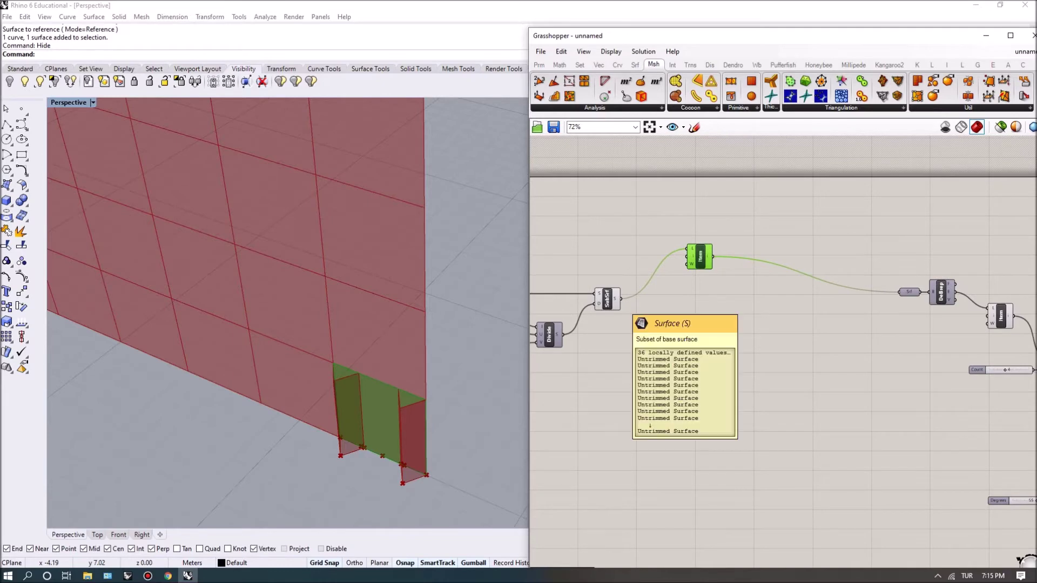
Step: Connect all SubSrf panels straight into DeBrep's input
{"action": "scroll", "coordinate": [628, 295], "scroll_direction": "down", "scroll_amount": 3}
{"action": "scroll", "coordinate": [740, 351], "scroll_direction": "up", "scroll_amount": 2}
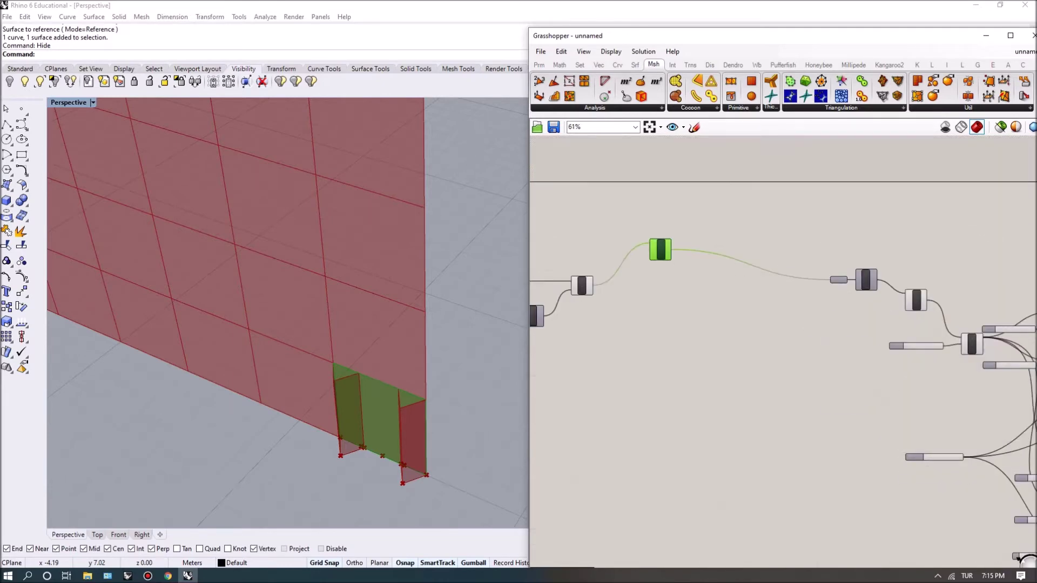
{"action": "scroll", "coordinate": [594, 285], "scroll_direction": "up", "scroll_amount": 2}
{"action": "left_click_drag", "start_coordinate": [593, 285], "coordinate": [871, 279]}
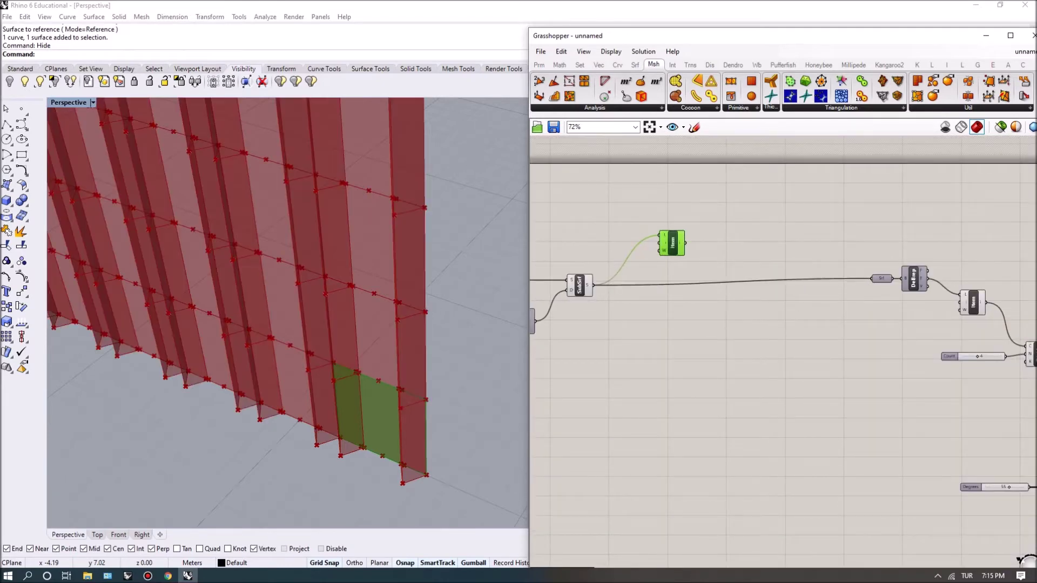
{"action": "scroll", "coordinate": [467, 335], "scroll_direction": "down", "scroll_amount": 5}
{"action": "scroll", "coordinate": [467, 334], "scroll_direction": "up", "scroll_amount": 4}
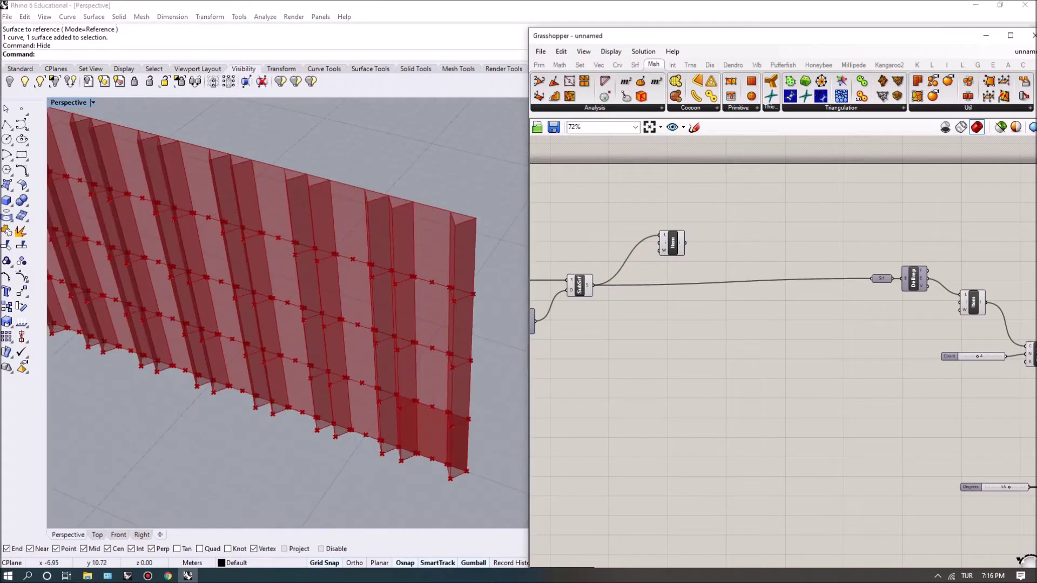
Step: Delete the unused List Item component and preview fins across all 36 panels
{"action": "left_click", "coordinate": [672, 243]}
{"action": "key", "text": "Delete"}
{"action": "scroll", "coordinate": [690, 291], "scroll_direction": "up", "scroll_amount": 3}
{"action": "left_click", "coordinate": [690, 290]}
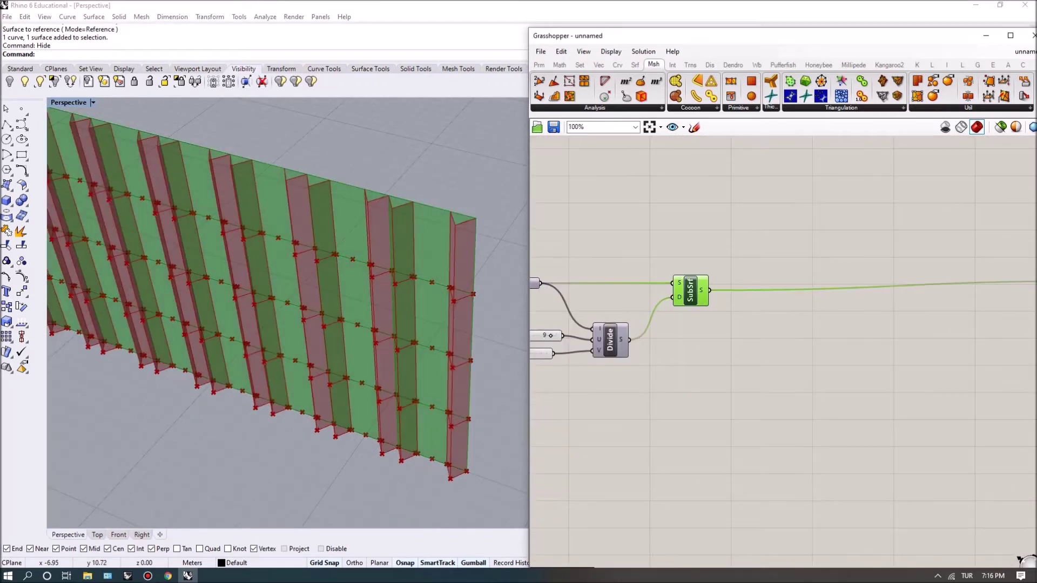
{"action": "scroll", "coordinate": [521, 364], "scroll_direction": "down", "scroll_amount": 5}
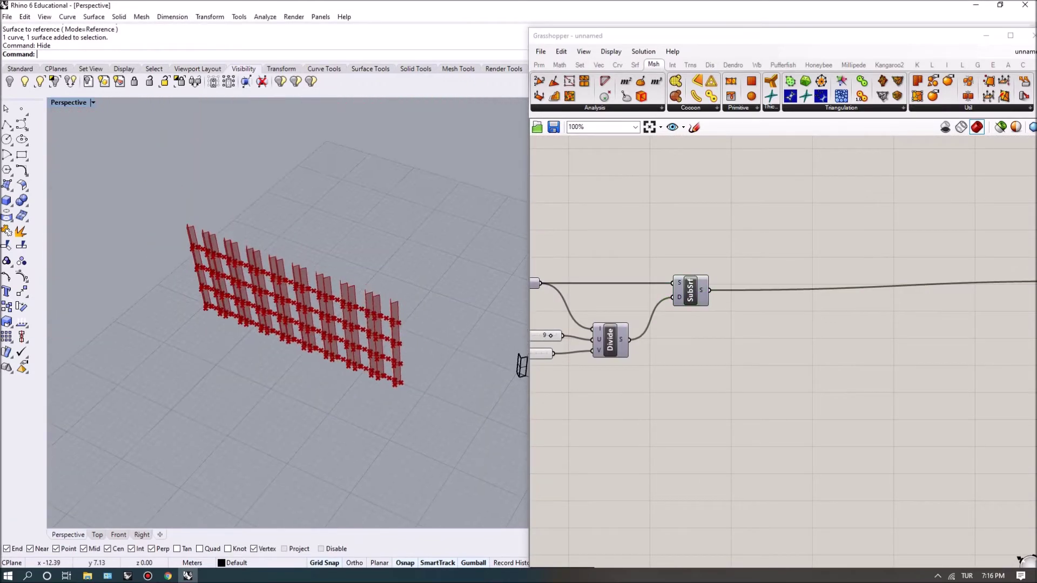
{"action": "scroll", "coordinate": [783, 351], "scroll_direction": "down", "scroll_amount": 5}
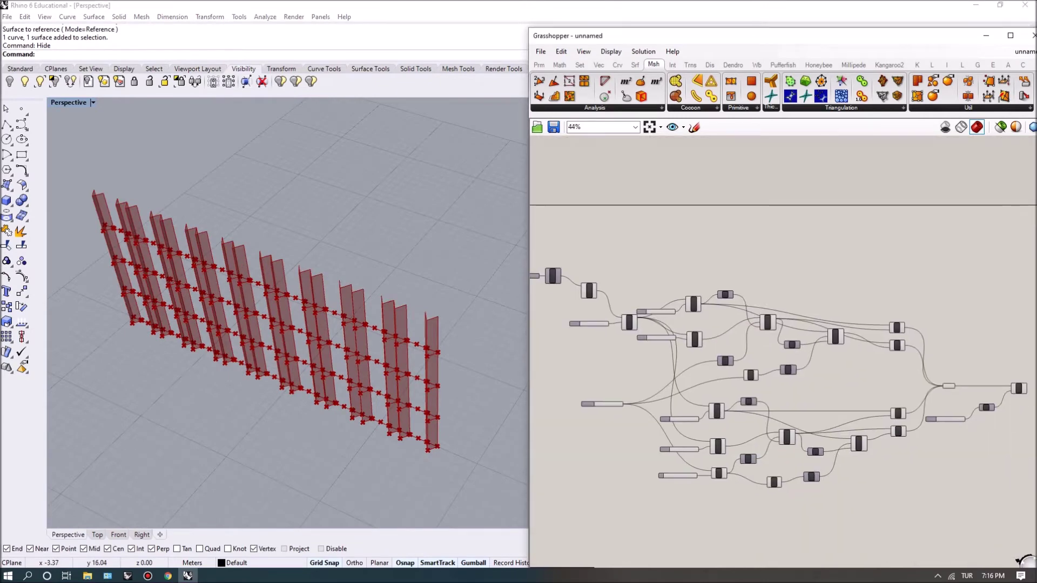
Step: Hide the previews of the whole component network
{"action": "left_click_drag", "start_coordinate": [573, 249], "coordinate": [1010, 516]}
{"action": "left_click", "coordinate": [643, 51]}
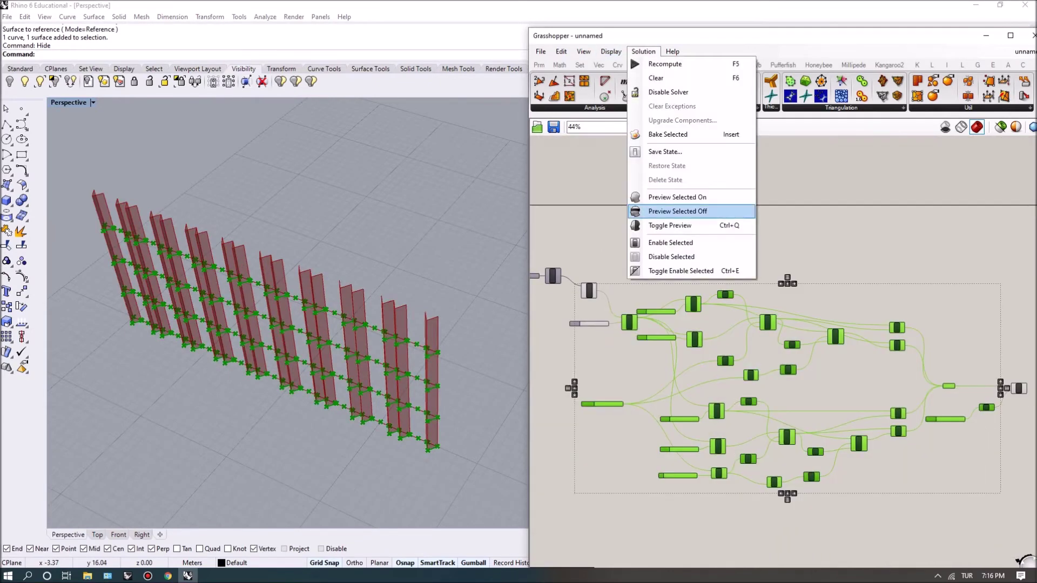
{"action": "left_click", "coordinate": [678, 211]}
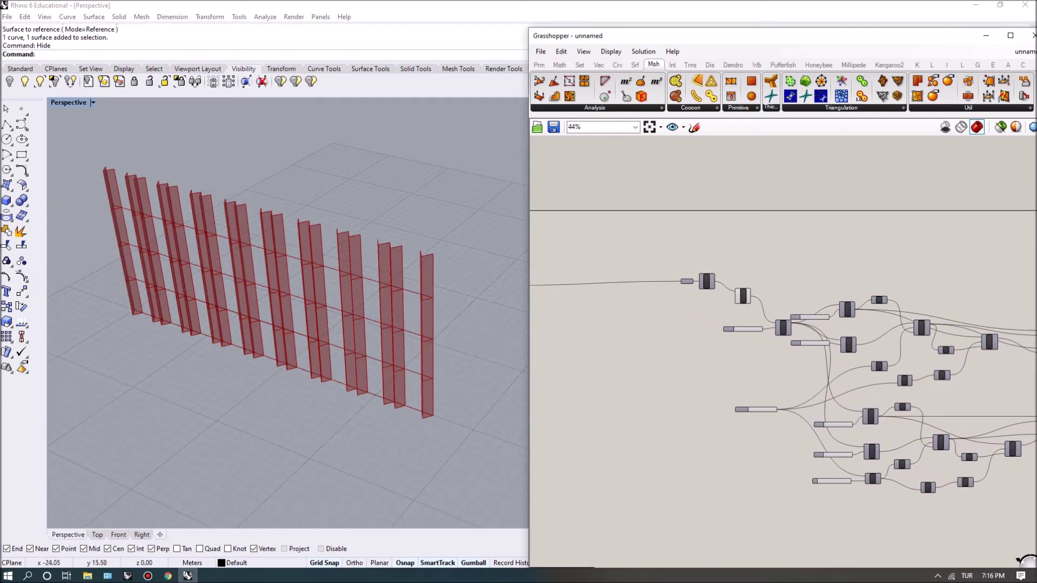
Step: Drag the Degrees slider from 55 up to 65
{"action": "scroll", "coordinate": [286, 314], "scroll_direction": "up", "scroll_amount": 2}
{"action": "scroll", "coordinate": [783, 351], "scroll_direction": "up", "scroll_amount": 5}
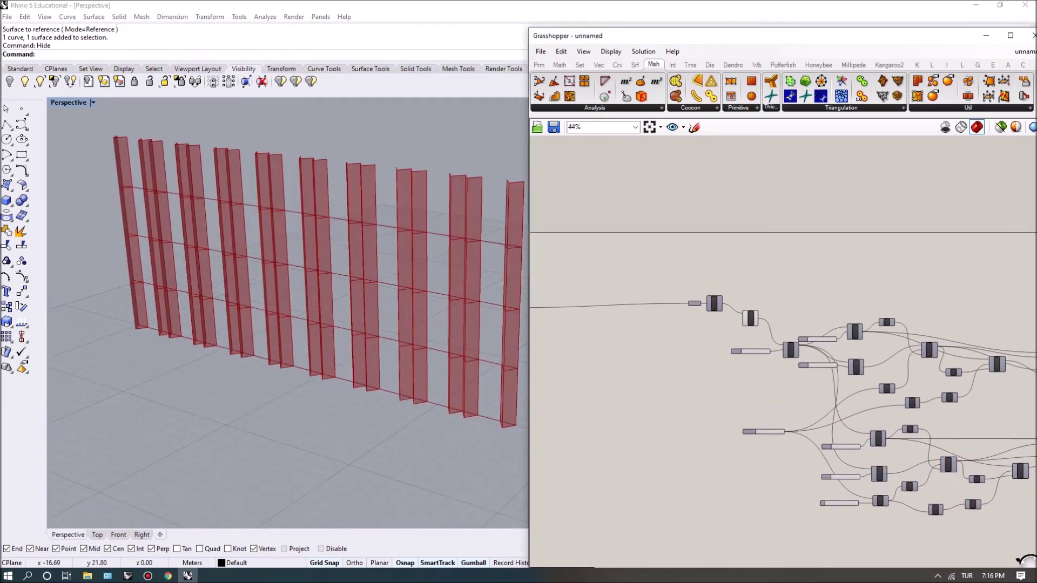
{"action": "right_click_drag", "start_coordinate": [794, 479], "coordinate": [663, 417]}
{"action": "left_click", "coordinate": [669, 416]}
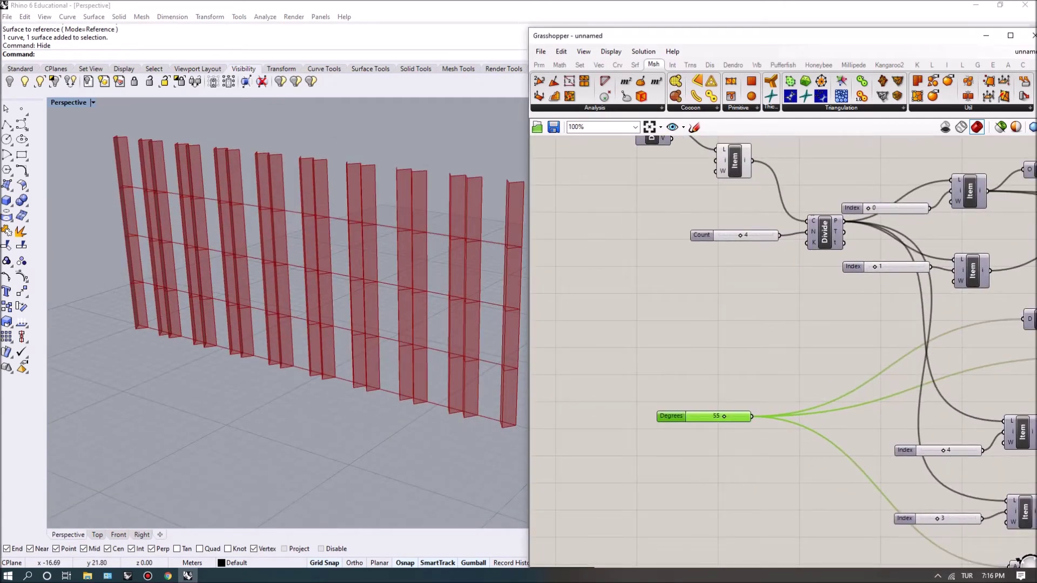
{"action": "mouse_move", "coordinate": [723, 416]}
{"action": "left_mouse_down"}
{"action": "mouse_move", "coordinate": [689, 416]}
{"action": "mouse_move", "coordinate": [738, 416]}
{"action": "left_mouse_up"}
Step: Set the louvre rotation to 77 degrees and orbit the viewport to face the wall
{"action": "mouse_move", "coordinate": [286, 324]}
{"action": "right_mouse_down"}
{"action": "mouse_move", "coordinate": [303, 334]}
{"action": "mouse_move", "coordinate": [335, 324]}
{"action": "right_mouse_up"}
{"action": "right_click_drag", "start_coordinate": [810, 378], "coordinate": [718, 318]}
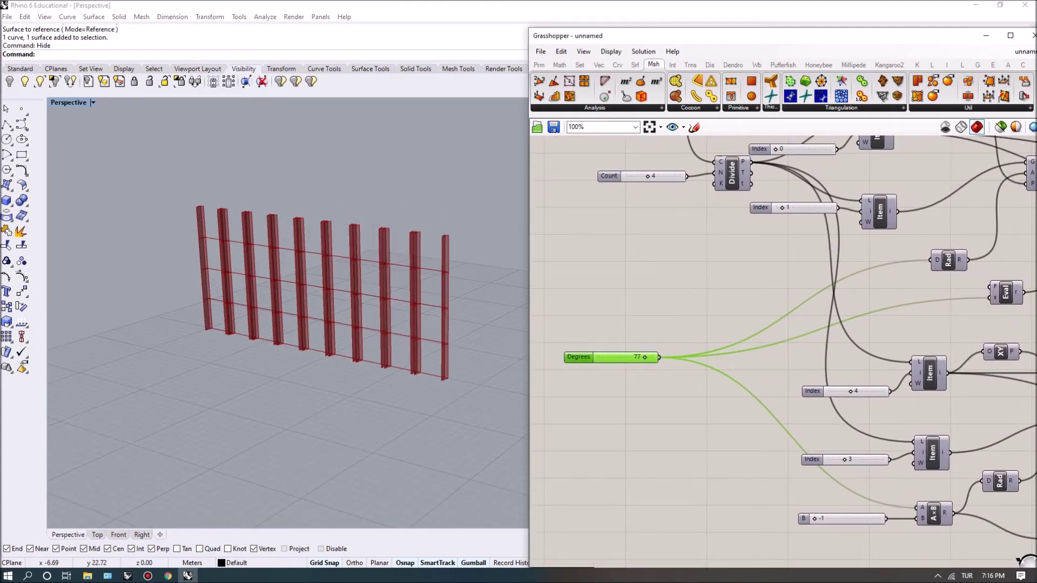
{"action": "scroll", "coordinate": [783, 324], "scroll_direction": "down", "scroll_amount": 3}
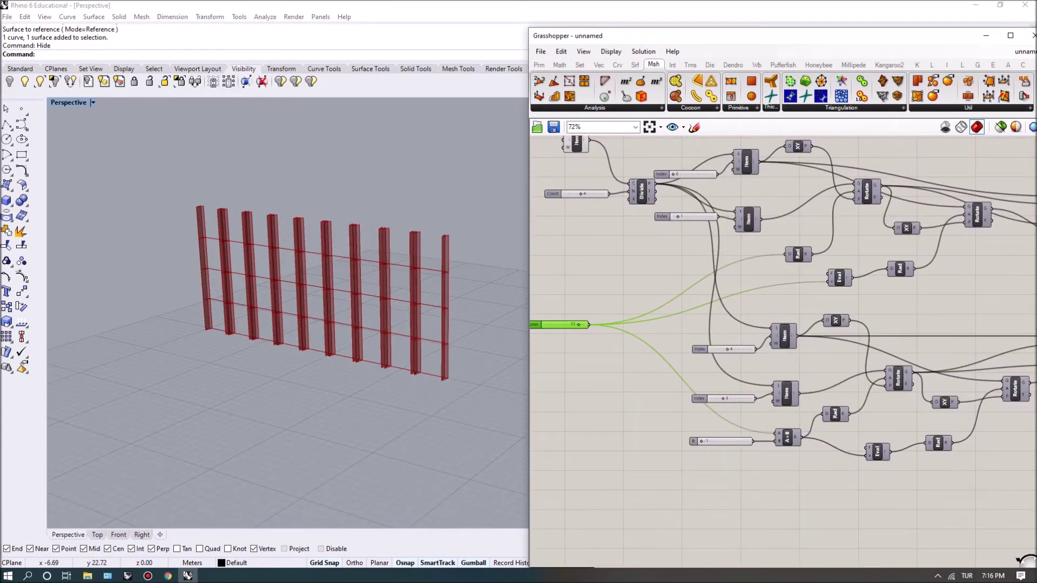
{"action": "mouse_move", "coordinate": [783, 324]}
{"action": "right_mouse_down"}
{"action": "mouse_move", "coordinate": [807, 334]}
{"action": "mouse_move", "coordinate": [790, 364]}
{"action": "right_mouse_up"}
{"action": "scroll", "coordinate": [783, 356], "scroll_direction": "up", "scroll_amount": 1}
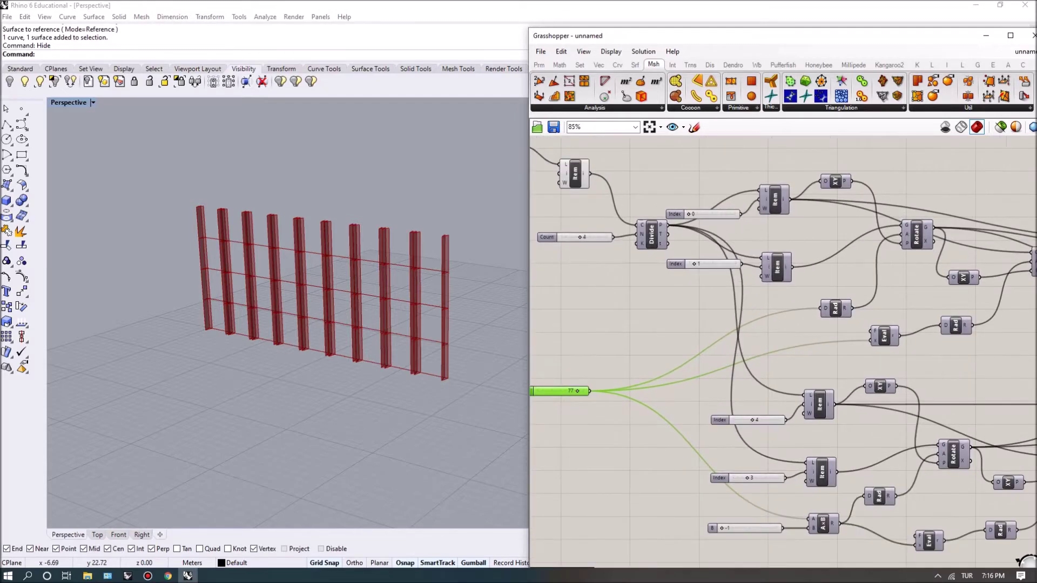
{"action": "scroll", "coordinate": [783, 356], "scroll_direction": "up", "scroll_amount": 1}
{"action": "scroll", "coordinate": [783, 356], "scroll_direction": "up", "scroll_amount": 1}
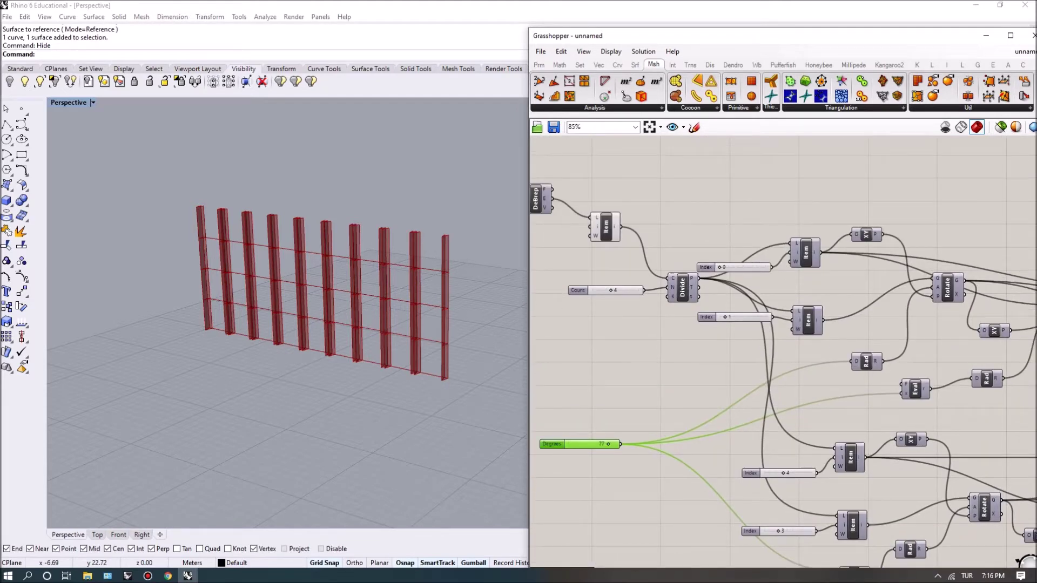
{"action": "right_click_drag", "start_coordinate": [783, 324], "coordinate": [672, 298]}
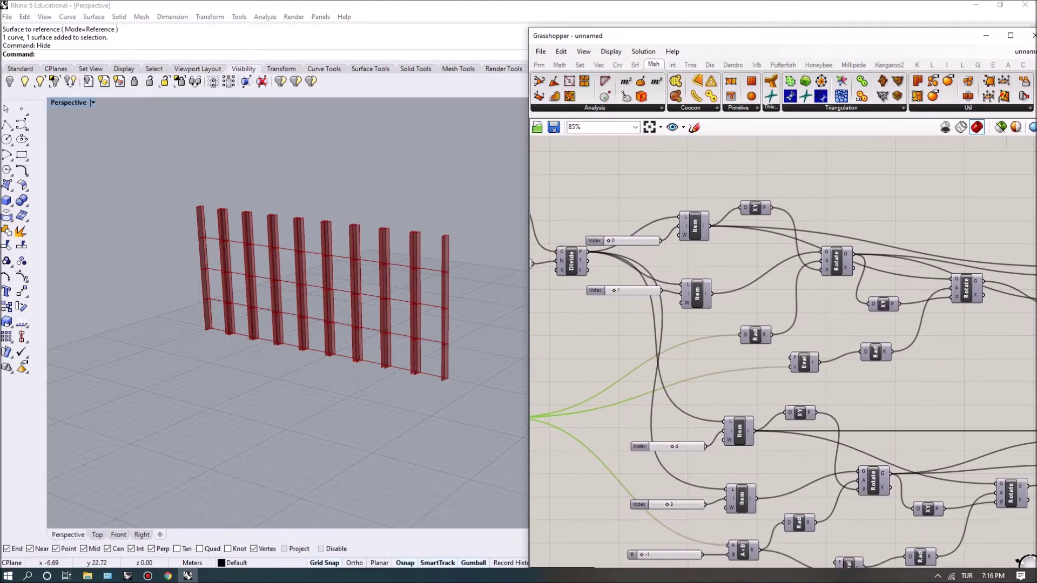
{"action": "scroll", "coordinate": [803, 243], "scroll_direction": "up", "scroll_amount": 2}
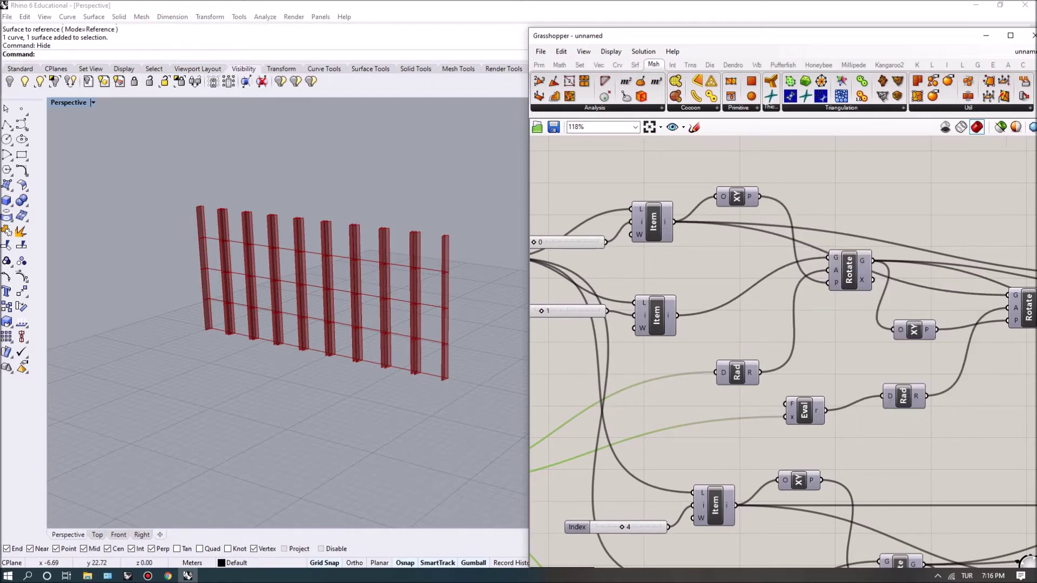
Step: Move the Rad component slightly left and review the ribbed wall from an oblique angle
{"action": "left_click_drag", "start_coordinate": [737, 372], "coordinate": [688, 372]}
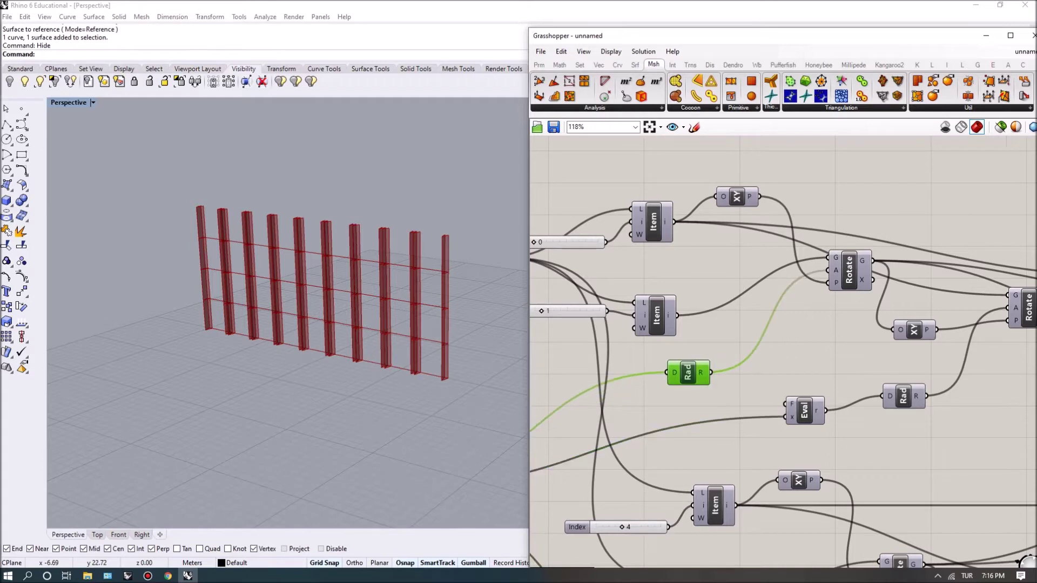
{"action": "scroll", "coordinate": [783, 351], "scroll_direction": "down", "scroll_amount": 3}
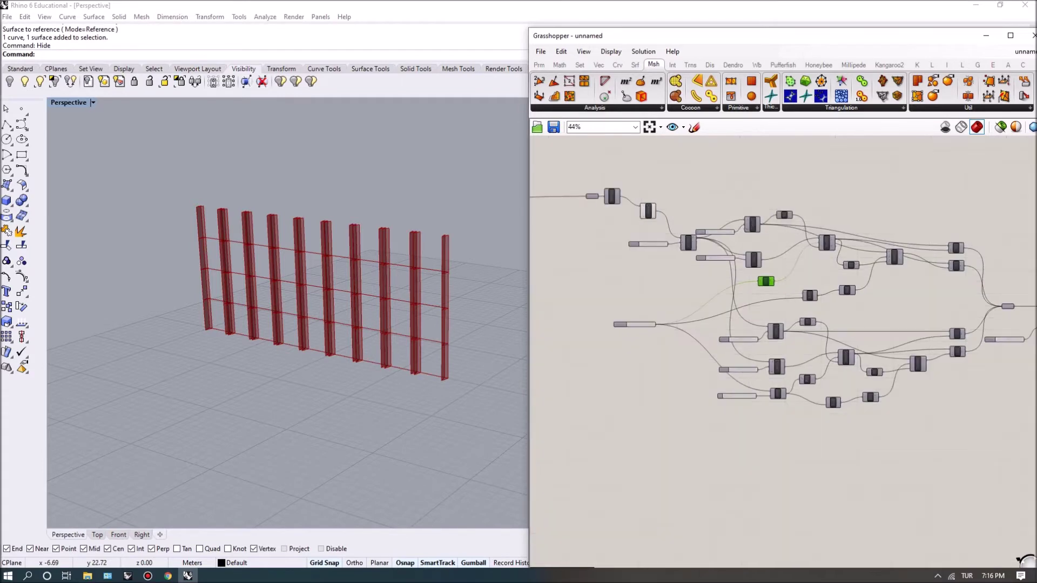
{"action": "right_click_drag", "start_coordinate": [702, 324], "coordinate": [772, 331]}
{"action": "left_click", "coordinate": [626, 322]}
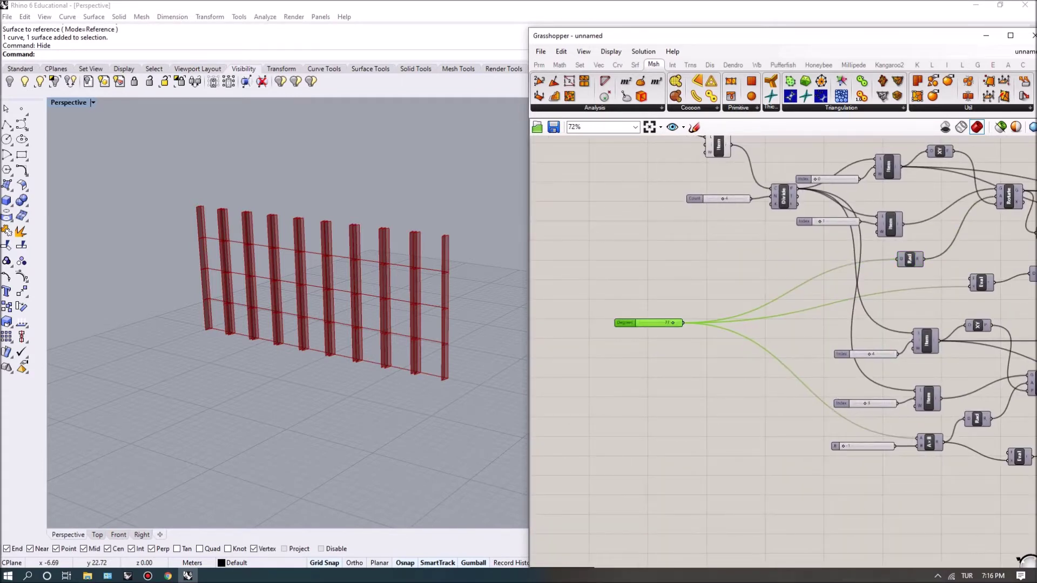
{"action": "right_click_drag", "start_coordinate": [324, 324], "coordinate": [303, 345]}
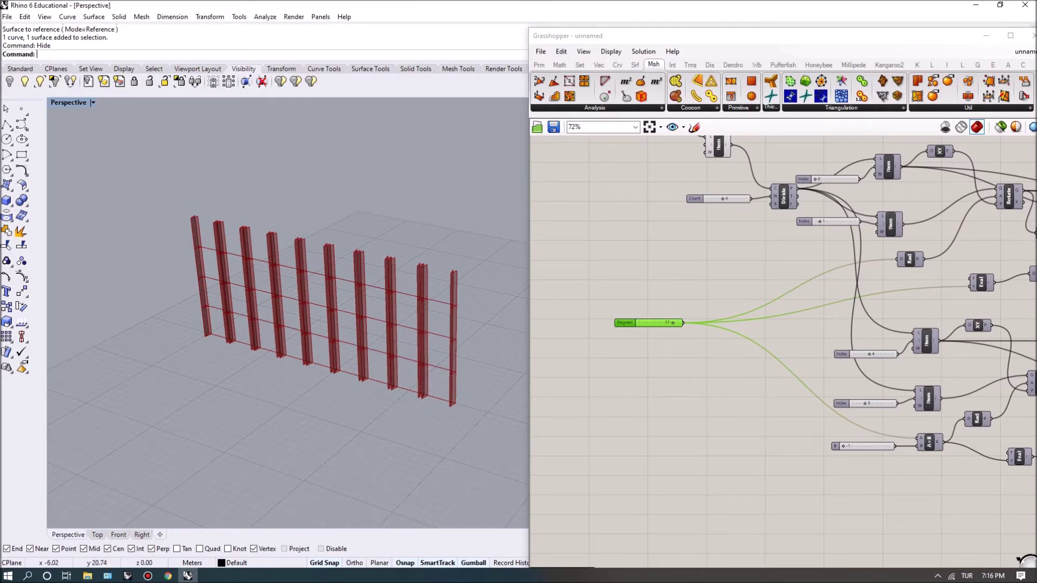
{"action": "right_click_drag", "start_coordinate": [783, 324], "coordinate": [875, 390]}
{"action": "mouse_move", "coordinate": [756, 351]}
{"action": "right_mouse_down"}
{"action": "mouse_move", "coordinate": [780, 344]}
{"action": "mouse_move", "coordinate": [988, 414]}
{"action": "right_mouse_up"}
Step: Add a List Length component fed by the SubSrf panels
{"action": "double_click", "coordinate": [674, 303]}
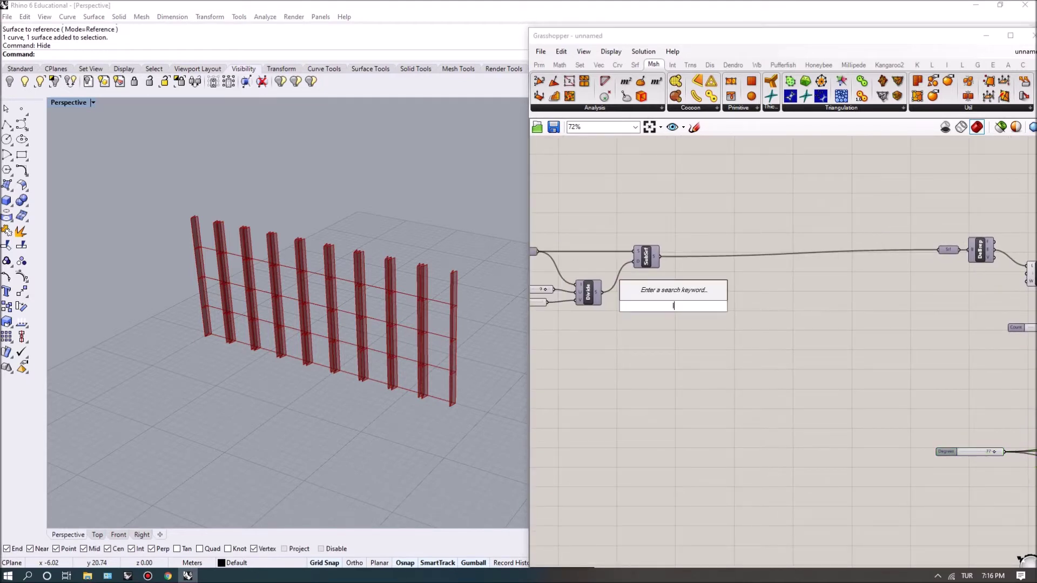
{"action": "type", "text": "list"}
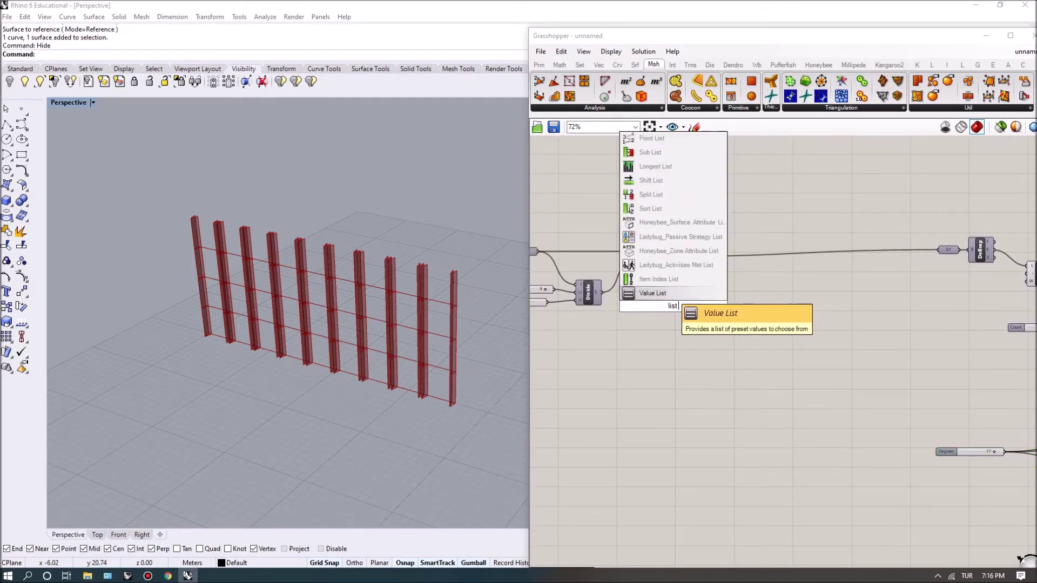
{"action": "type", "text": " len"}
{"action": "key", "text": "Down"}
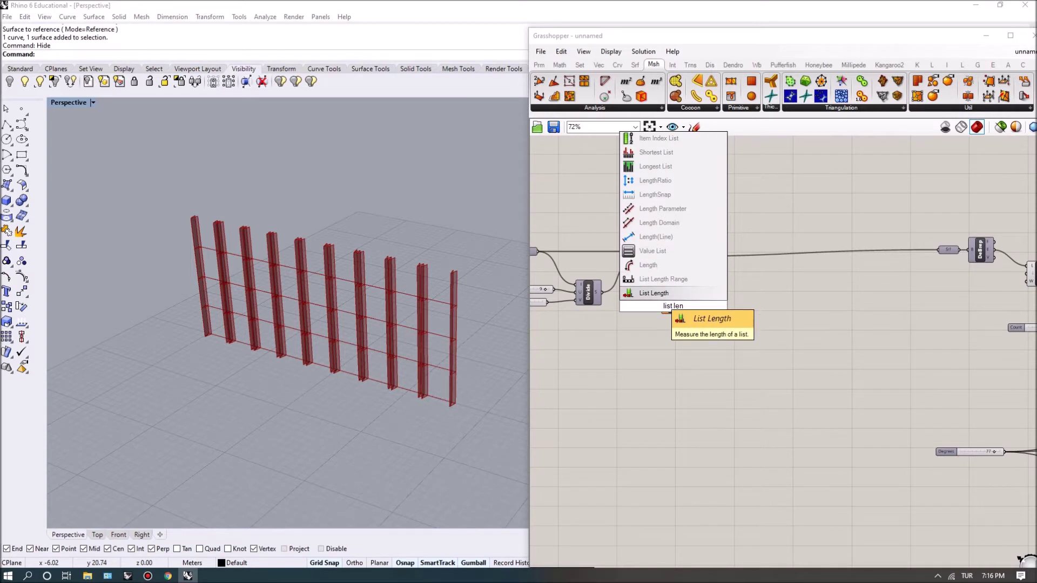
{"action": "key", "text": "Return"}
{"action": "scroll", "coordinate": [653, 255], "scroll_direction": "up", "scroll_amount": 3}
{"action": "mouse_move", "coordinate": [661, 256]}
{"action": "left_mouse_down"}
{"action": "mouse_move", "coordinate": [661, 335]}
{"action": "mouse_move", "coordinate": [687, 302]}
{"action": "left_mouse_up"}
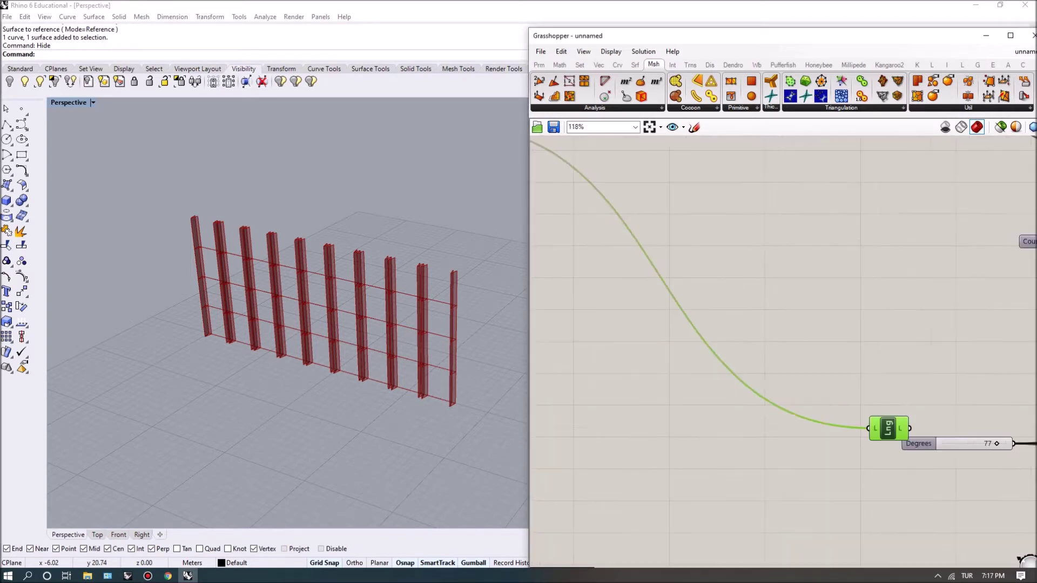
{"action": "scroll", "coordinate": [870, 425], "scroll_direction": "up", "scroll_amount": 1}
{"action": "mouse_move", "coordinate": [889, 428]}
{"action": "left_mouse_down"}
{"action": "mouse_move", "coordinate": [732, 398]}
{"action": "mouse_move", "coordinate": [641, 347]}
{"action": "left_mouse_up"}
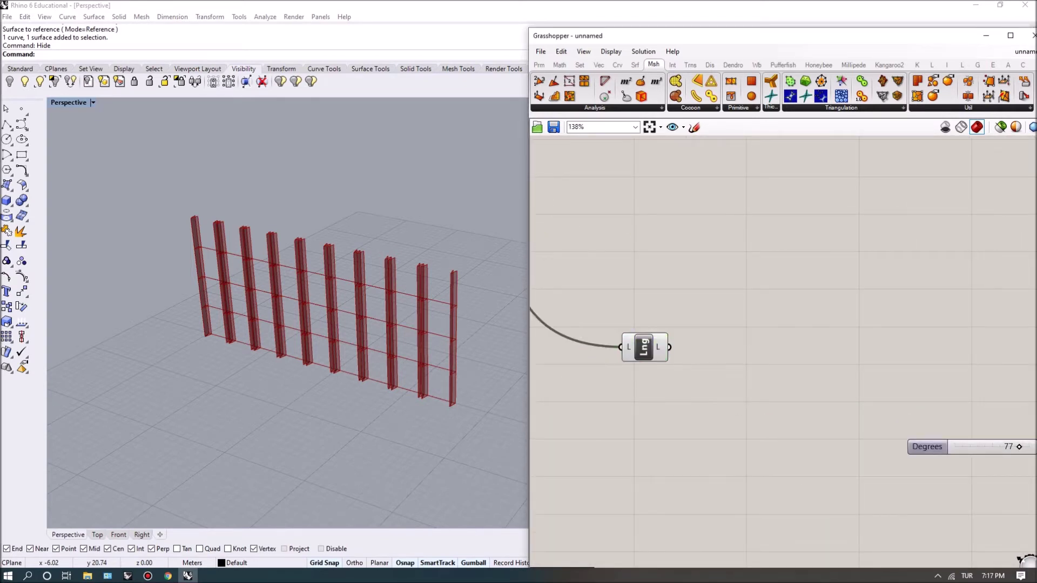
Step: Add a Random component with its N input driven by the List Length count
{"action": "double_click", "coordinate": [715, 362]}
{"action": "type", "text": "rando"}
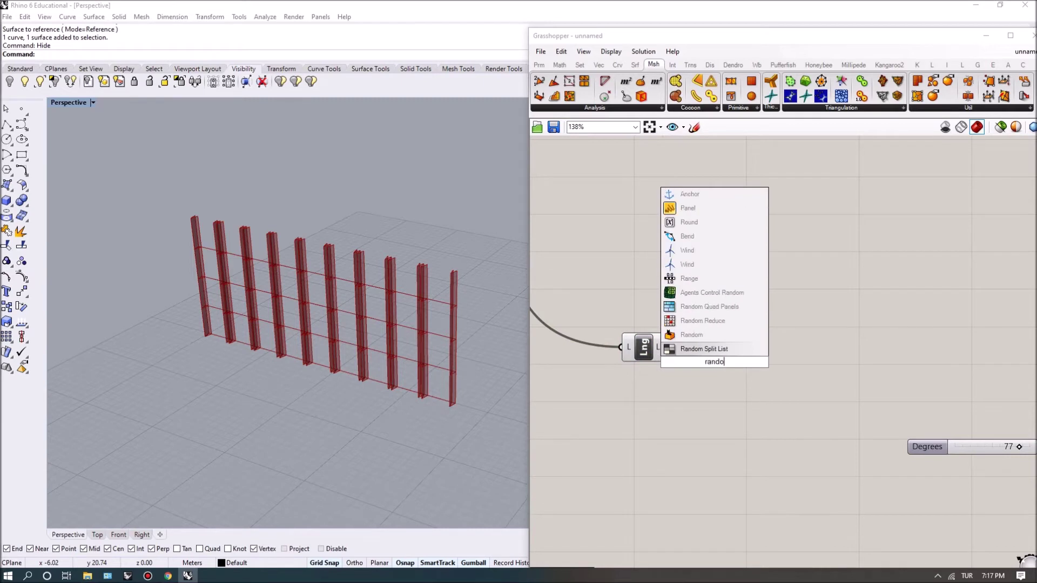
{"action": "type", "text": "m"}
{"action": "key", "text": "Return"}
{"action": "left_click_drag", "start_coordinate": [713, 361], "coordinate": [777, 329]}
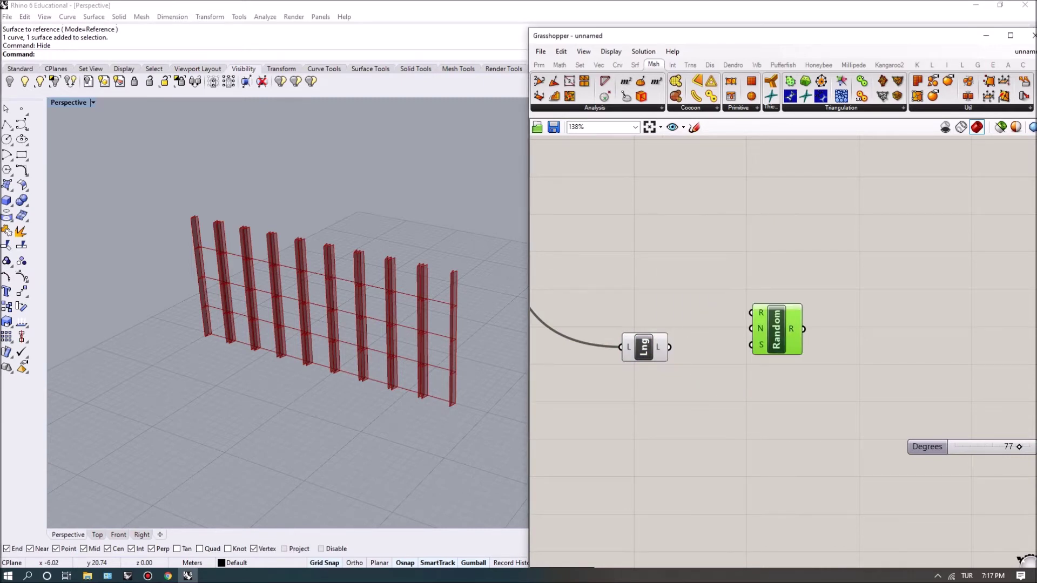
{"action": "mouse_move", "coordinate": [669, 347]}
{"action": "left_mouse_down"}
{"action": "mouse_move", "coordinate": [751, 329]}
{"action": "mouse_move", "coordinate": [746, 341]}
{"action": "left_mouse_up"}
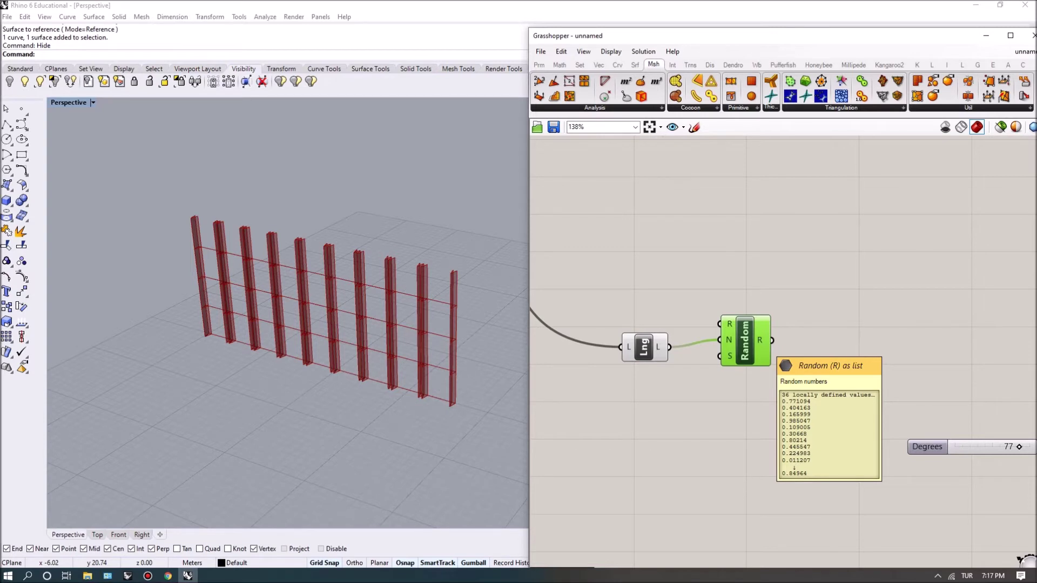
Step: Drag the Degrees slider from 77 up to 90
{"action": "scroll", "coordinate": [594, 245], "scroll_direction": "down", "scroll_amount": 2}
{"action": "left_click_drag", "start_coordinate": [702, 314], "coordinate": [723, 315]}
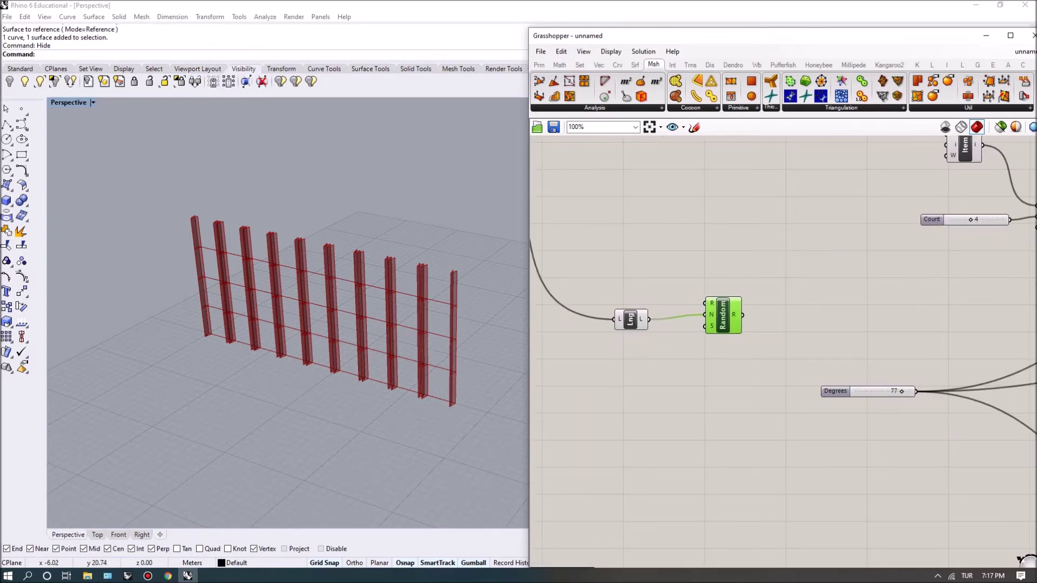
{"action": "right_click_drag", "start_coordinate": [723, 319], "coordinate": [624, 309]}
{"action": "left_click", "coordinate": [734, 380]}
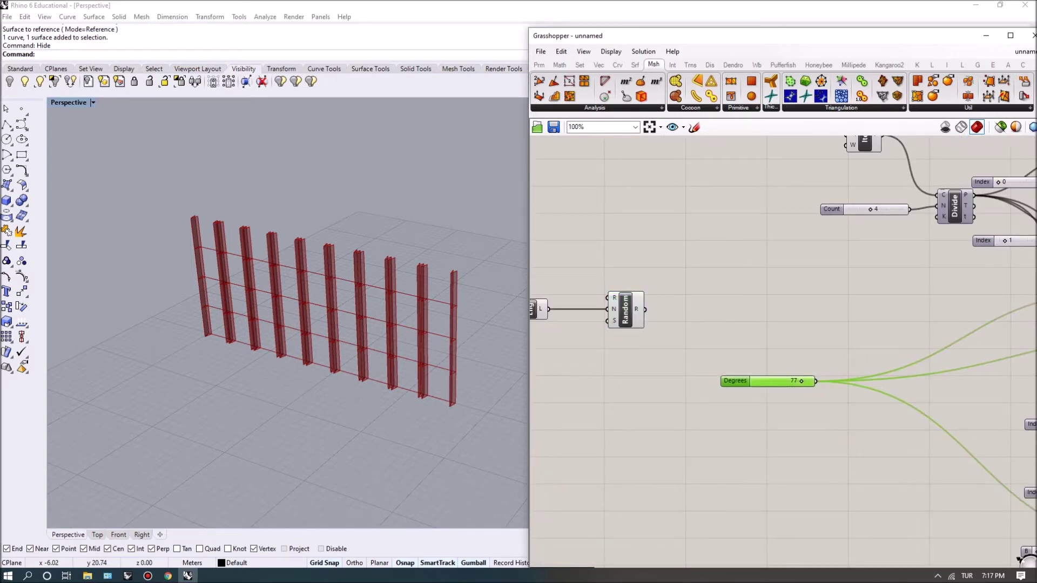
{"action": "left_click_drag", "start_coordinate": [801, 380], "coordinate": [809, 380]}
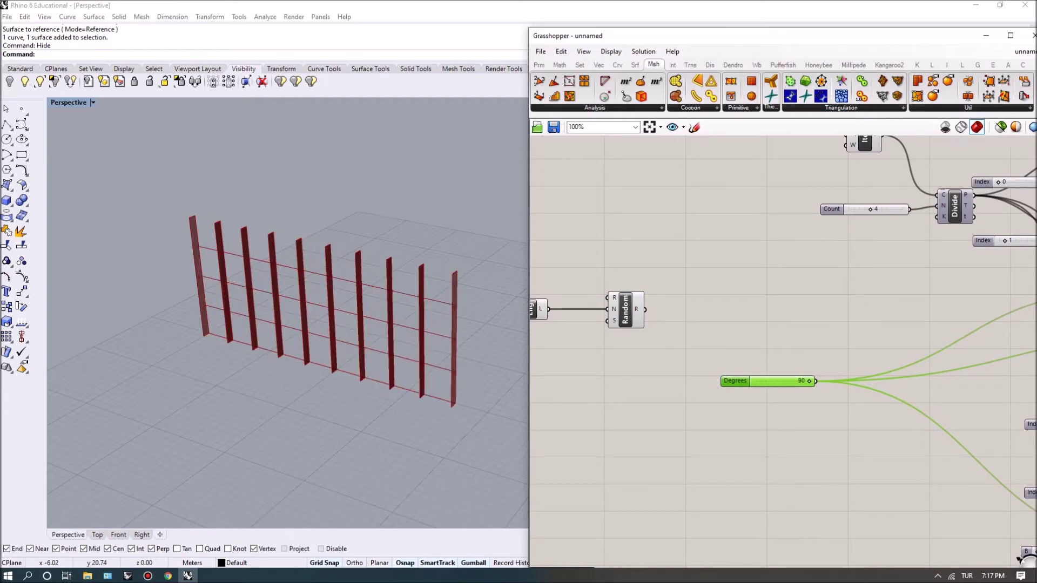
Step: Rearrange Random and List Length so they sit neatly beside the Degrees slider
{"action": "scroll", "coordinate": [741, 350], "scroll_direction": "up", "scroll_amount": 2}
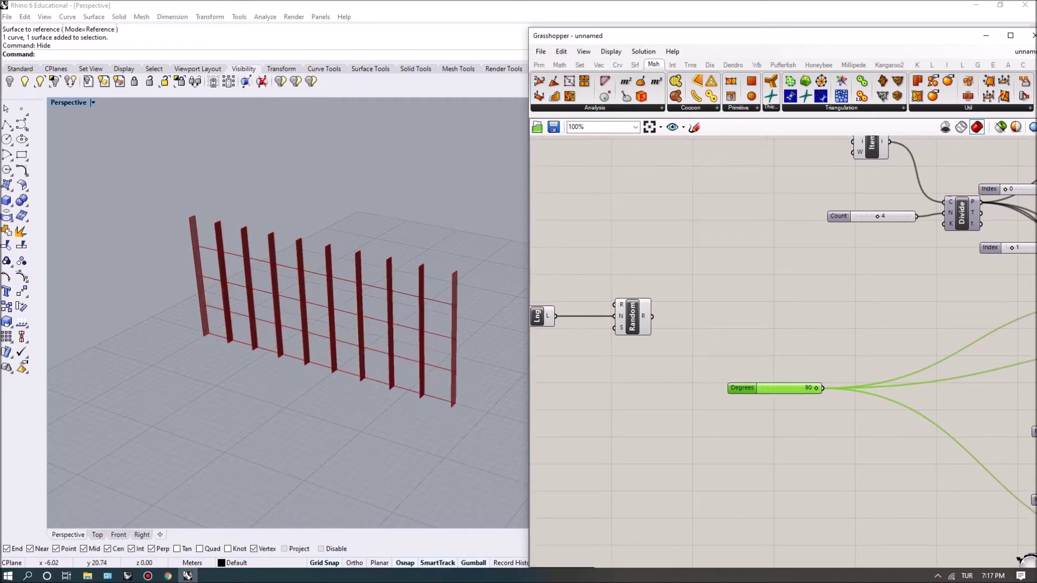
{"action": "right_click_drag", "start_coordinate": [756, 243], "coordinate": [800, 261]}
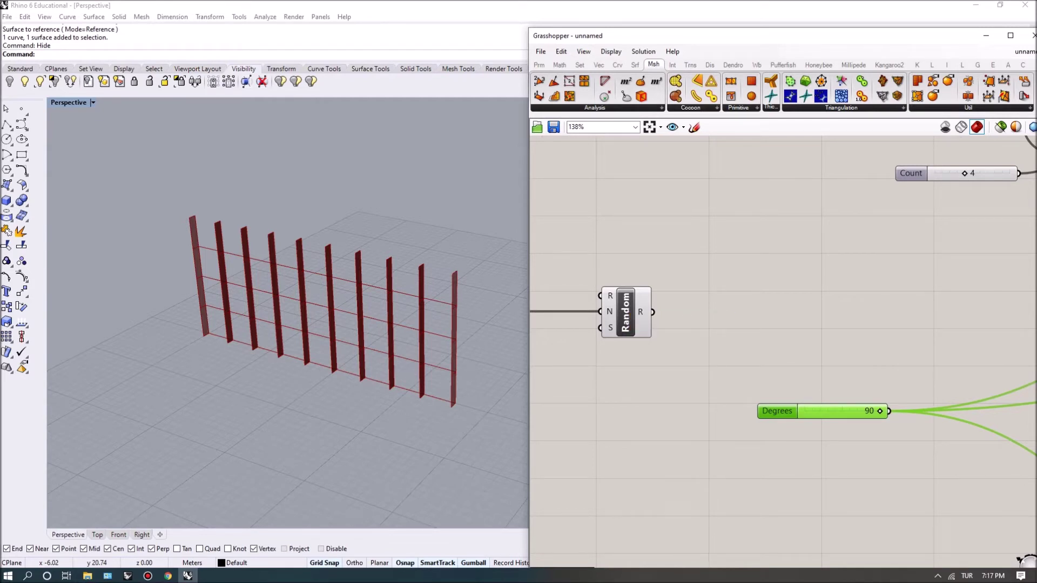
{"action": "scroll", "coordinate": [783, 297], "scroll_direction": "down", "scroll_amount": 1}
{"action": "scroll", "coordinate": [783, 297], "scroll_direction": "up", "scroll_amount": 1}
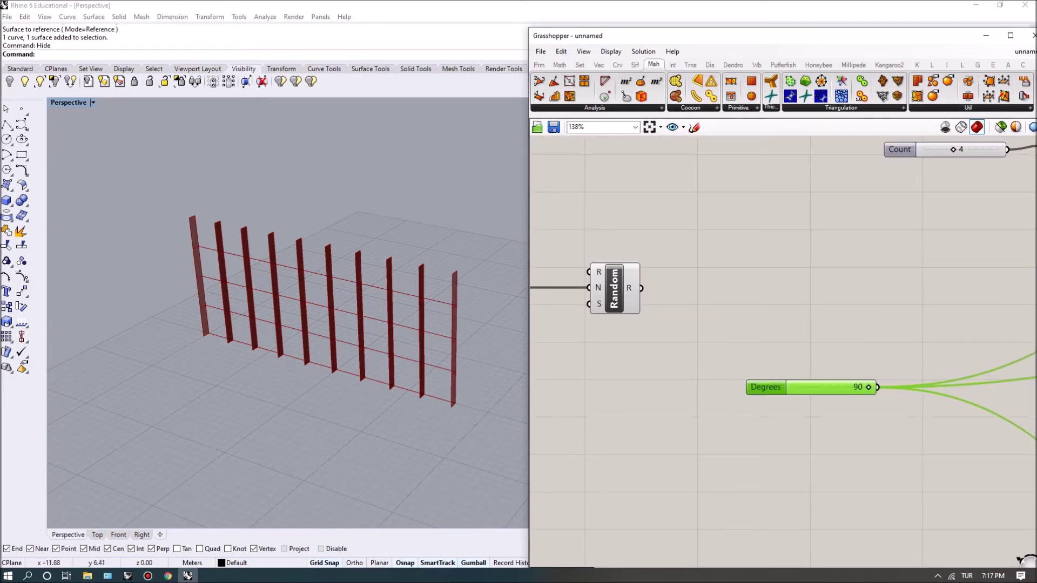
{"action": "right_click_drag", "start_coordinate": [702, 270], "coordinate": [874, 339]}
{"action": "left_click_drag", "start_coordinate": [797, 367], "coordinate": [826, 345]}
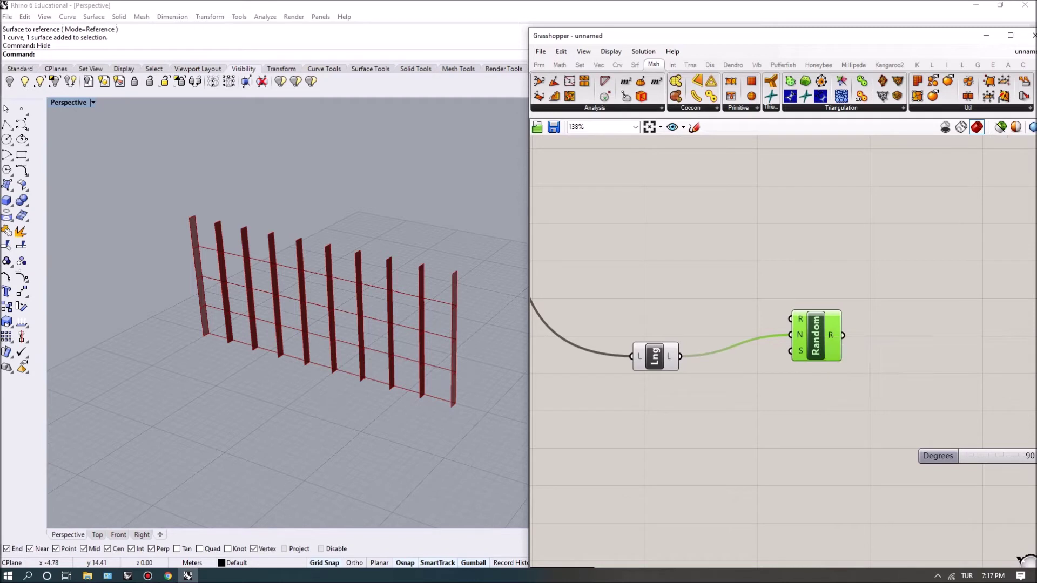
Step: Add a Construct Domain component above the List Length component
{"action": "double_click", "coordinate": [600, 268]}
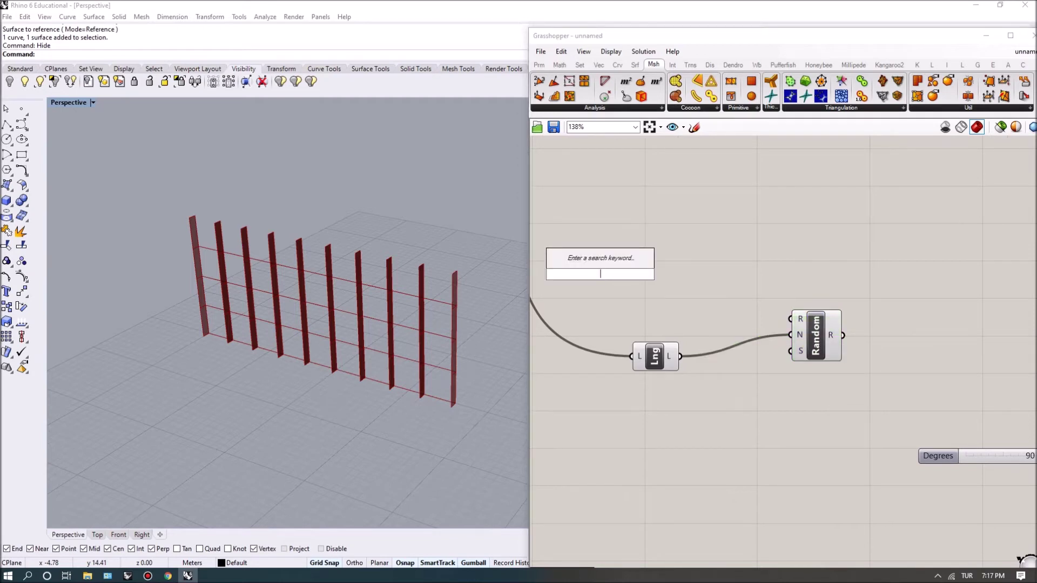
{"action": "type", "text": "constru"}
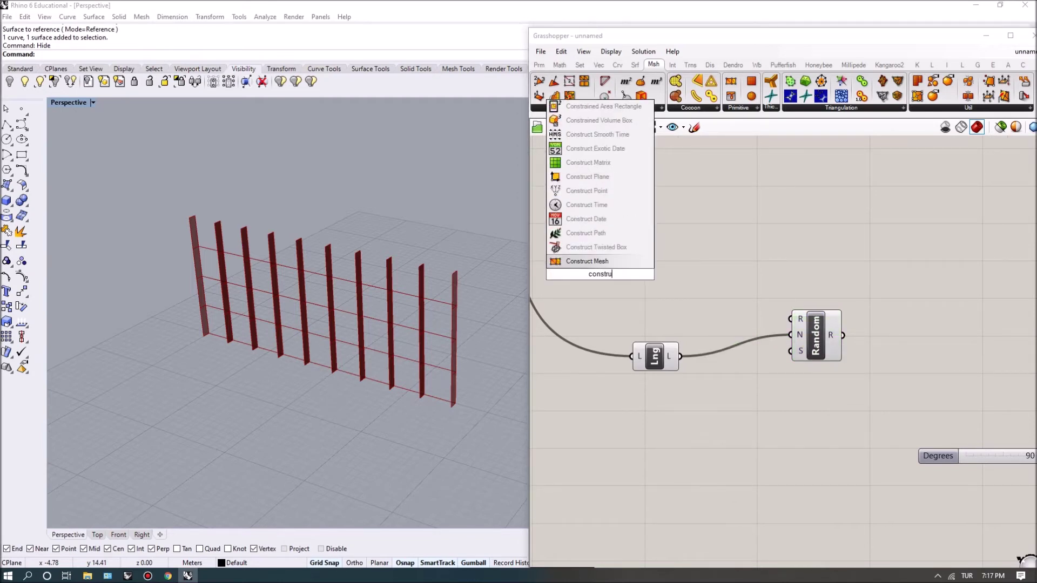
{"action": "type", "text": "ct dom"}
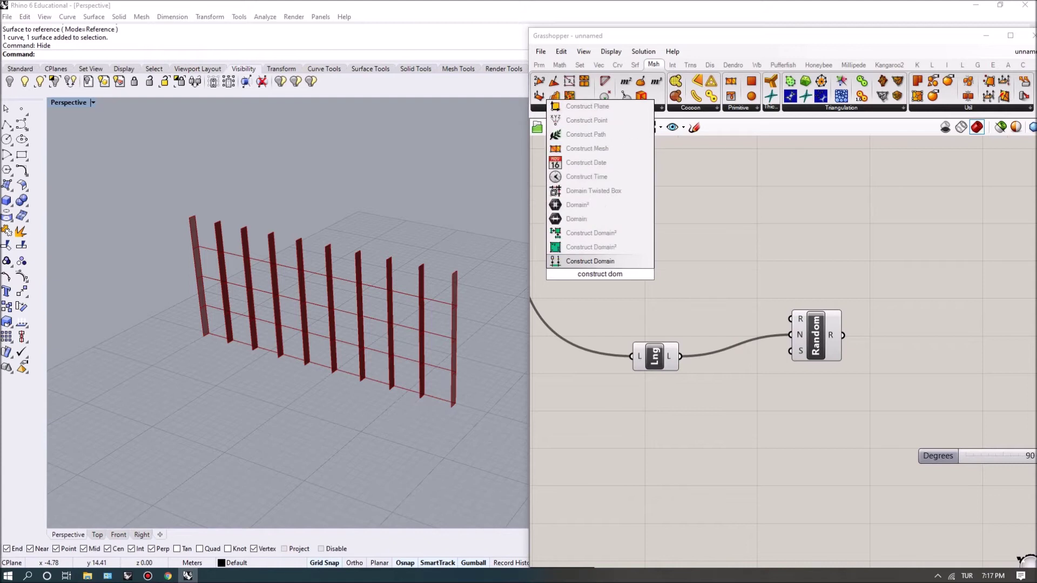
{"action": "key", "text": "Return"}
{"action": "left_click_drag", "start_coordinate": [595, 273], "coordinate": [687, 278]}
{"action": "right_click_drag", "start_coordinate": [621, 405], "coordinate": [711, 419]}
Step: Feed sliders of 0 and 4 into Construct Domain's A and B, with Random placed beside it
{"action": "double_click", "coordinate": [650, 265]}
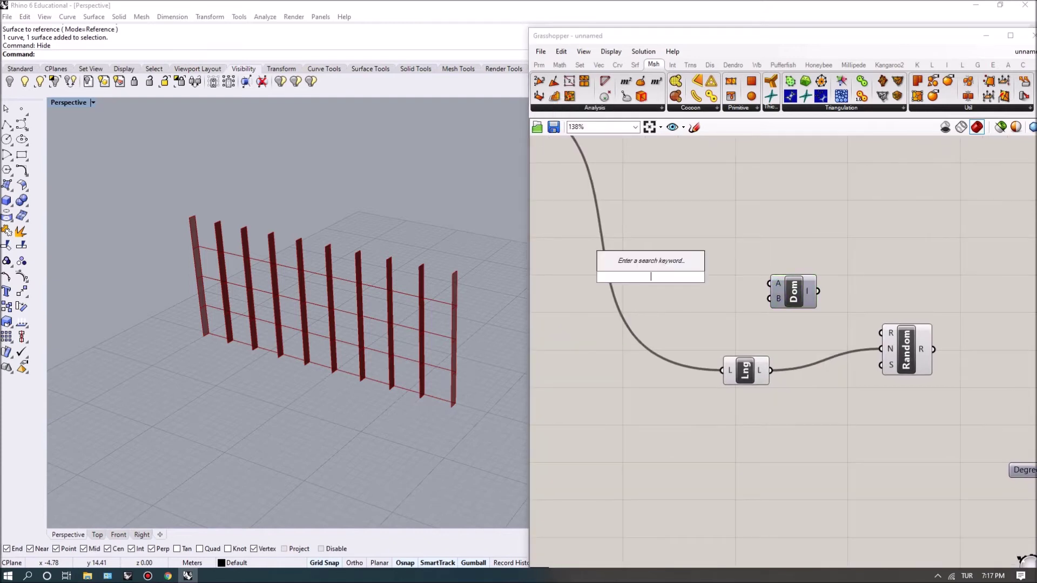
{"action": "type", "text": "0"}
{"action": "key", "text": "Return"}
{"action": "left_click_drag", "start_coordinate": [712, 276], "coordinate": [769, 283]}
{"action": "double_click", "coordinate": [668, 297]}
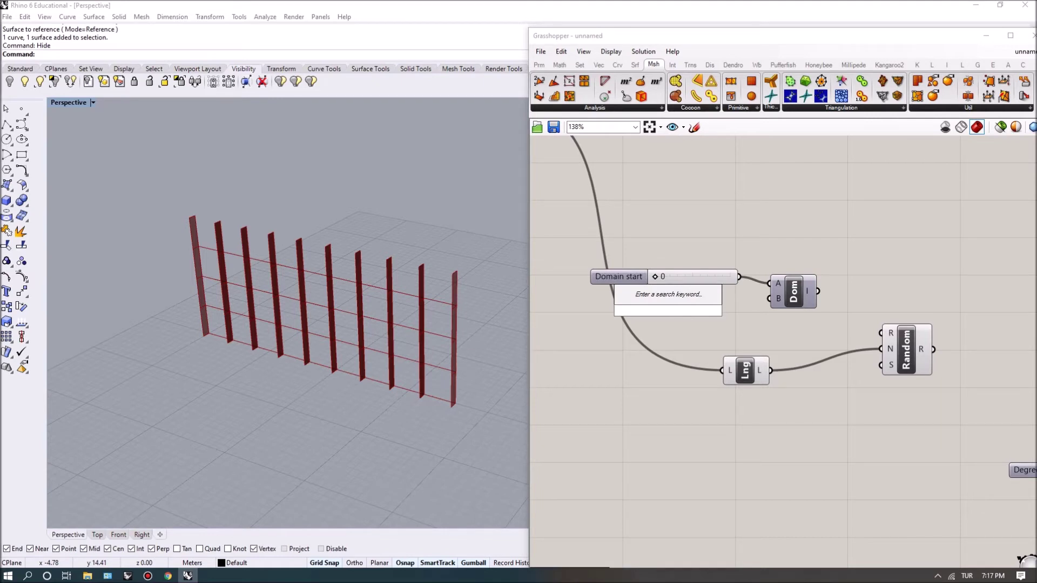
{"action": "type", "text": "4"}
{"action": "key", "text": "Return"}
{"action": "left_click_drag", "start_coordinate": [729, 304], "coordinate": [769, 299]}
{"action": "right_click_drag", "start_coordinate": [810, 405], "coordinate": [735, 393]}
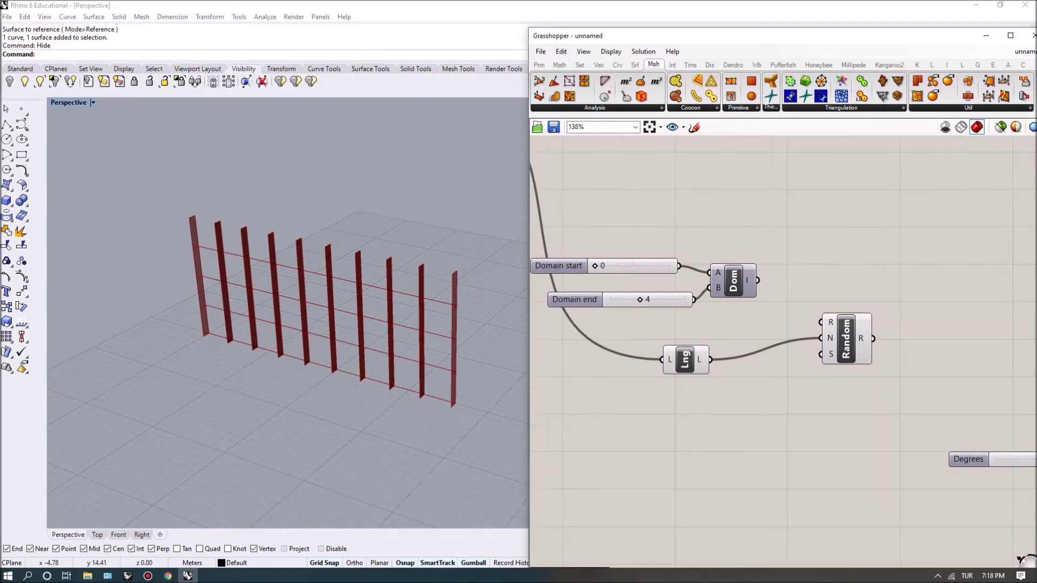
{"action": "left_click_drag", "start_coordinate": [832, 337], "coordinate": [807, 310]}
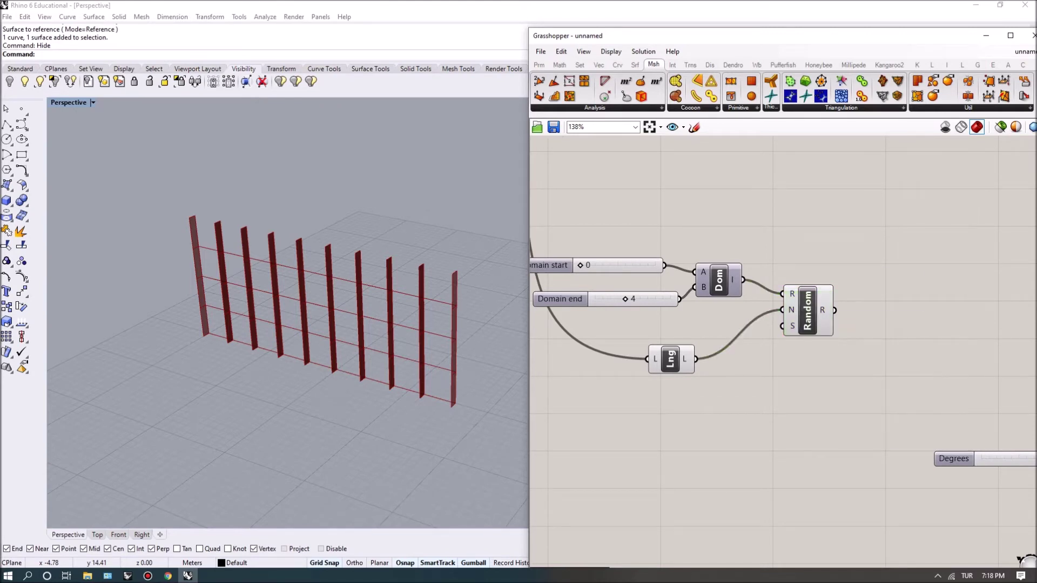
{"action": "double_click", "coordinate": [868, 299]}
Step: Attach an Int parameter to Random's R output and lower Domain end from 4 to 3
{"action": "type", "text": "int"}
{"action": "key", "text": "Return"}
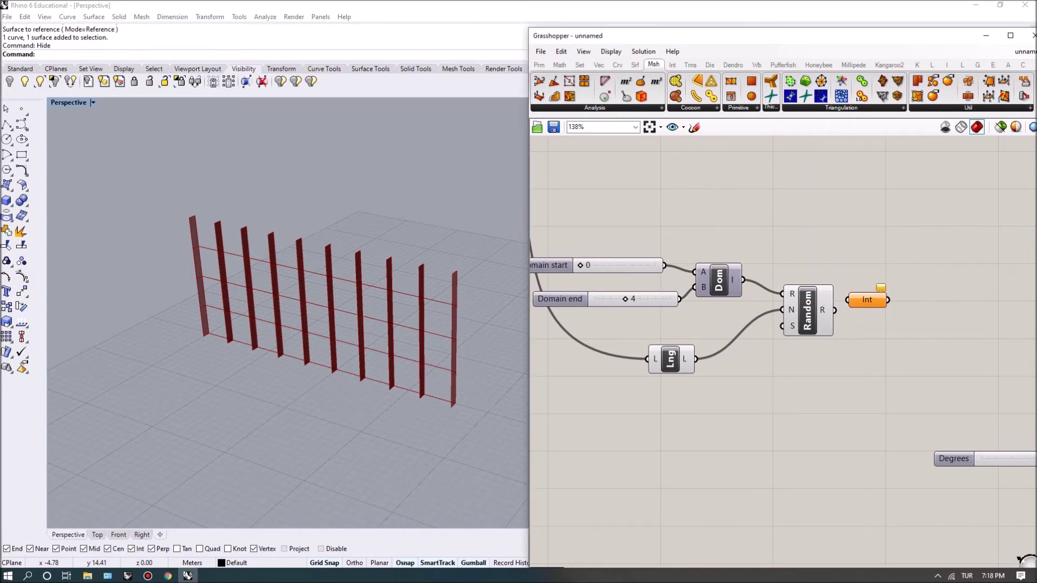
{"action": "left_click_drag", "start_coordinate": [864, 299], "coordinate": [877, 312]}
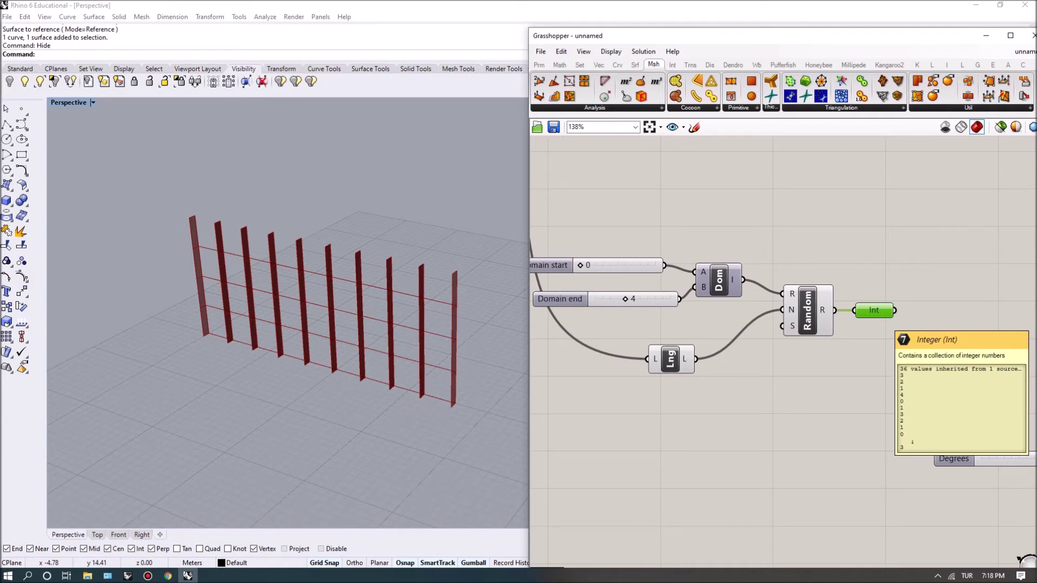
{"action": "left_click_drag", "start_coordinate": [625, 298], "coordinate": [618, 299]}
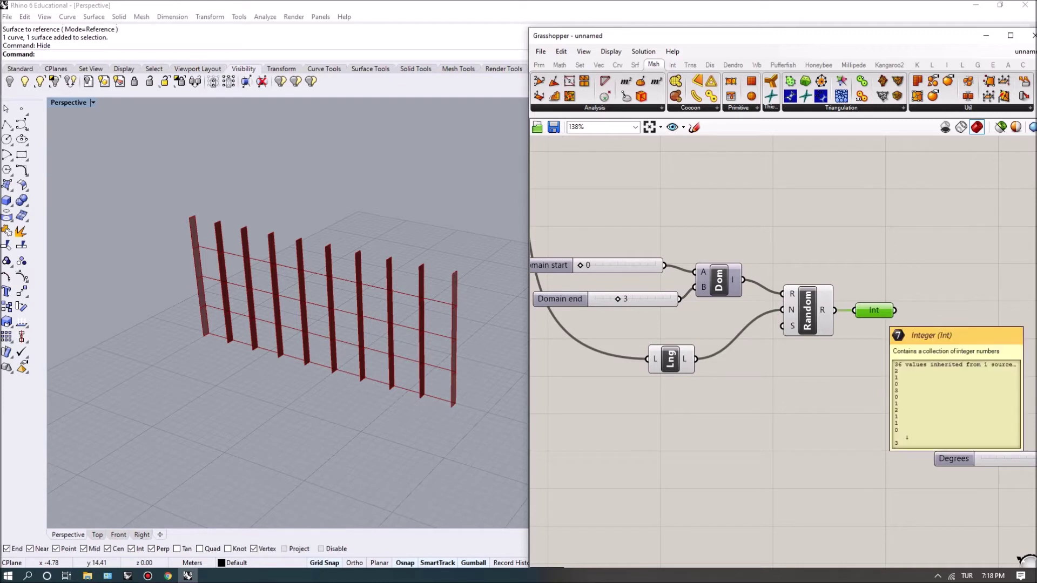
{"action": "scroll", "coordinate": [888, 324], "scroll_direction": "down", "scroll_amount": 2}
{"action": "right_click_drag", "start_coordinate": [888, 324], "coordinate": [742, 305]}
Step: Add an A×B Multiplication component with Int wired into its A input
{"action": "double_click", "coordinate": [742, 305]}
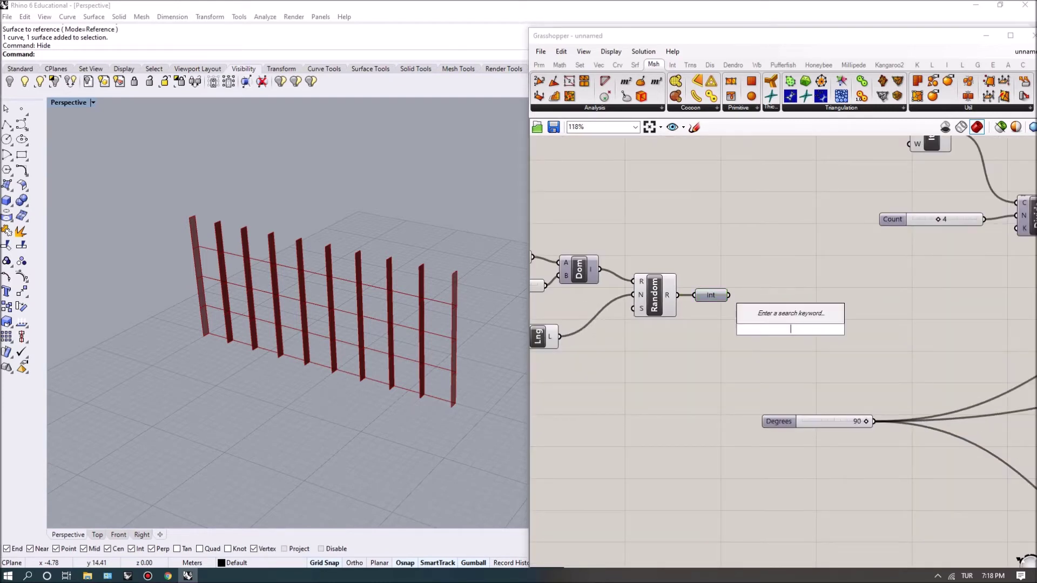
{"action": "type", "text": "mul"}
{"action": "left_click", "coordinate": [773, 288]}
{"action": "scroll", "coordinate": [743, 292], "scroll_direction": "up", "scroll_amount": 1}
{"action": "left_click_drag", "start_coordinate": [727, 295], "coordinate": [781, 315]}
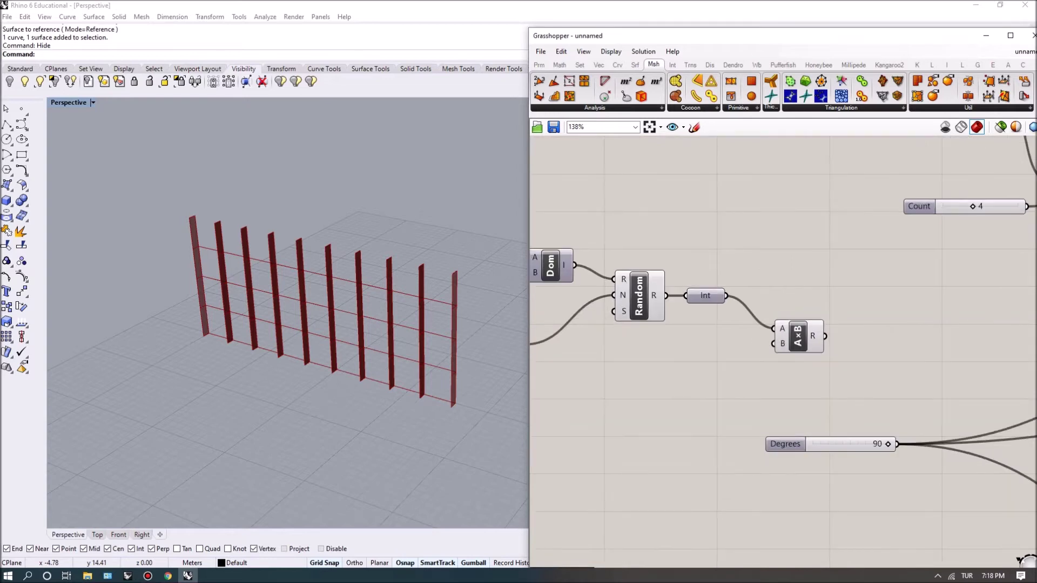
Step: Create a number slider set to 30 and wire it into A×B's B input
{"action": "double_click", "coordinate": [702, 345]}
{"action": "type", "text": "30"}
{"action": "key", "text": "Return"}
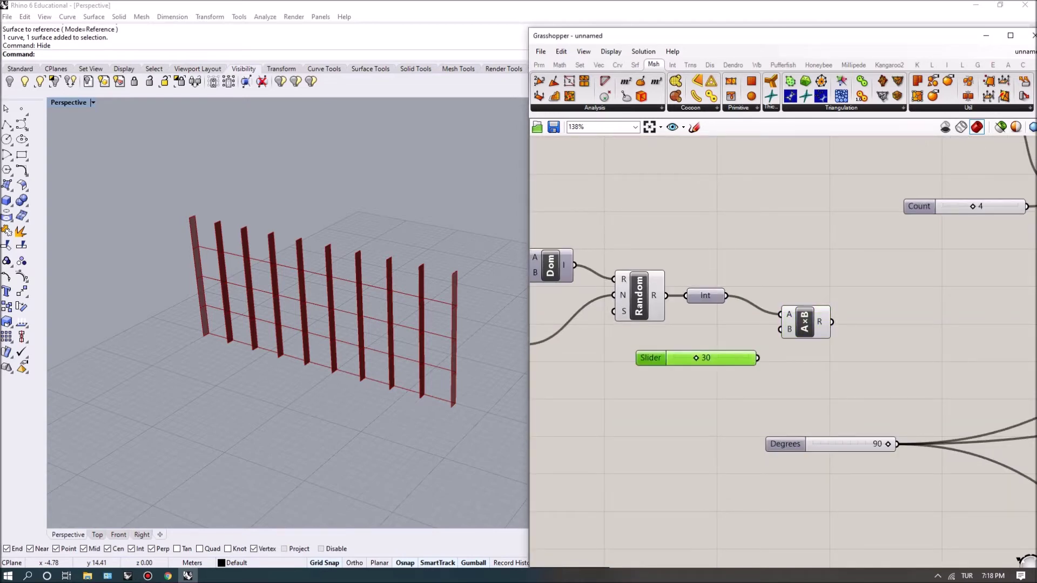
{"action": "left_click_drag", "start_coordinate": [738, 364], "coordinate": [781, 330]}
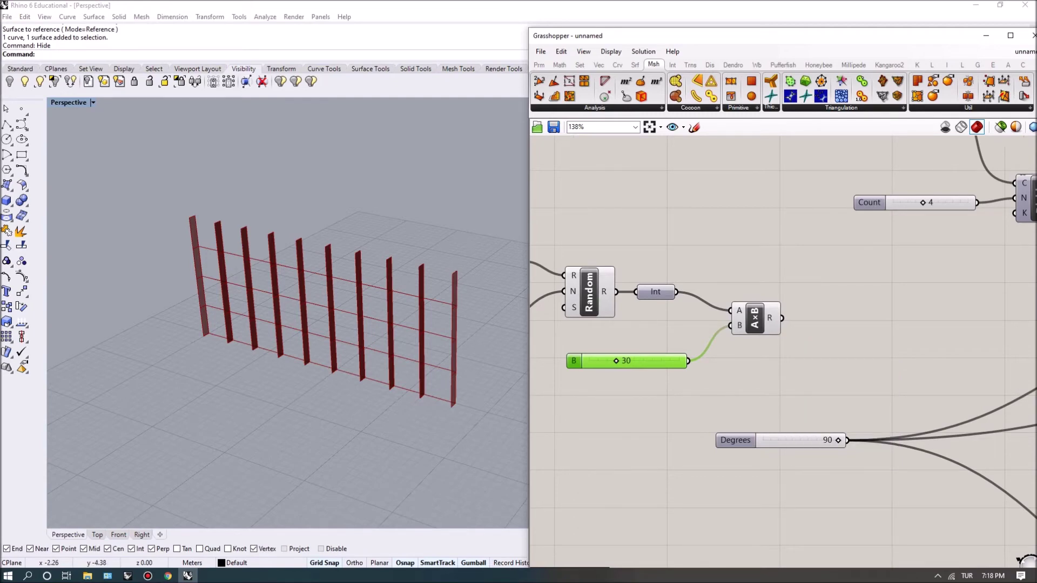
{"action": "scroll", "coordinate": [607, 291], "scroll_direction": "down", "scroll_amount": 4}
{"action": "scroll", "coordinate": [783, 351], "scroll_direction": "down", "scroll_amount": 2}
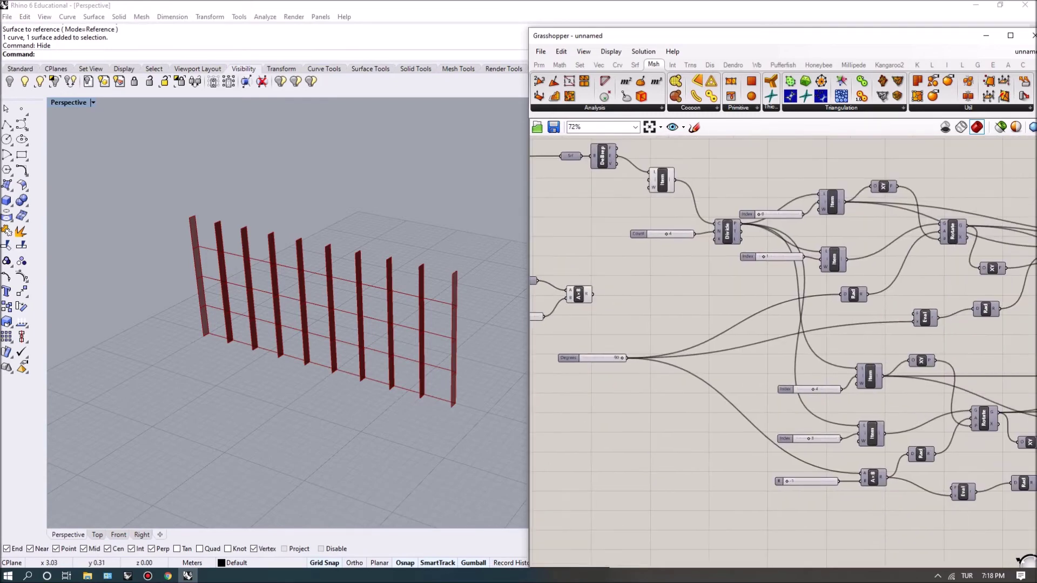
{"action": "scroll", "coordinate": [550, 366], "scroll_direction": "up", "scroll_amount": 3}
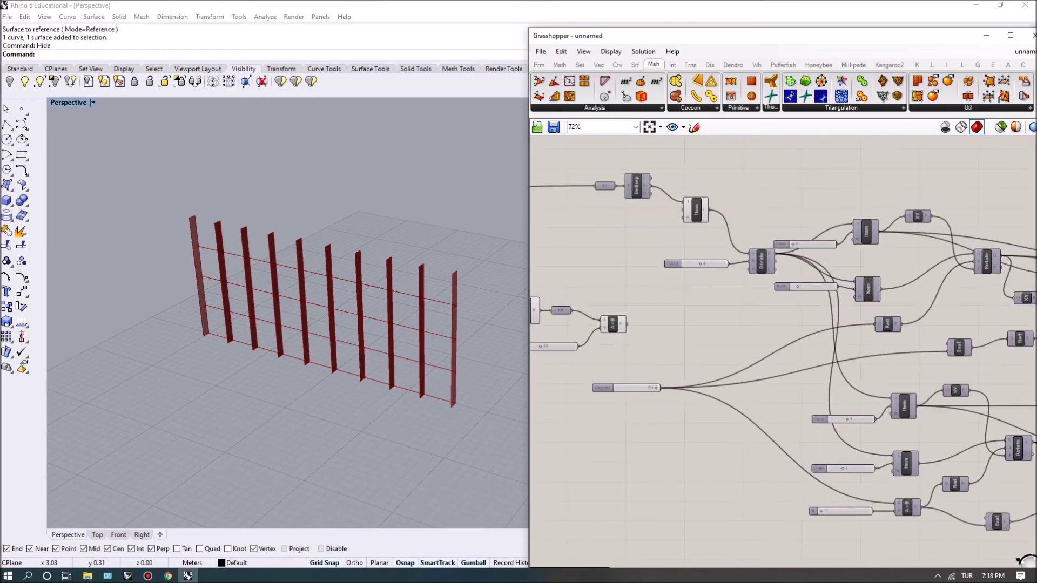
{"action": "double_click", "coordinate": [678, 315]}
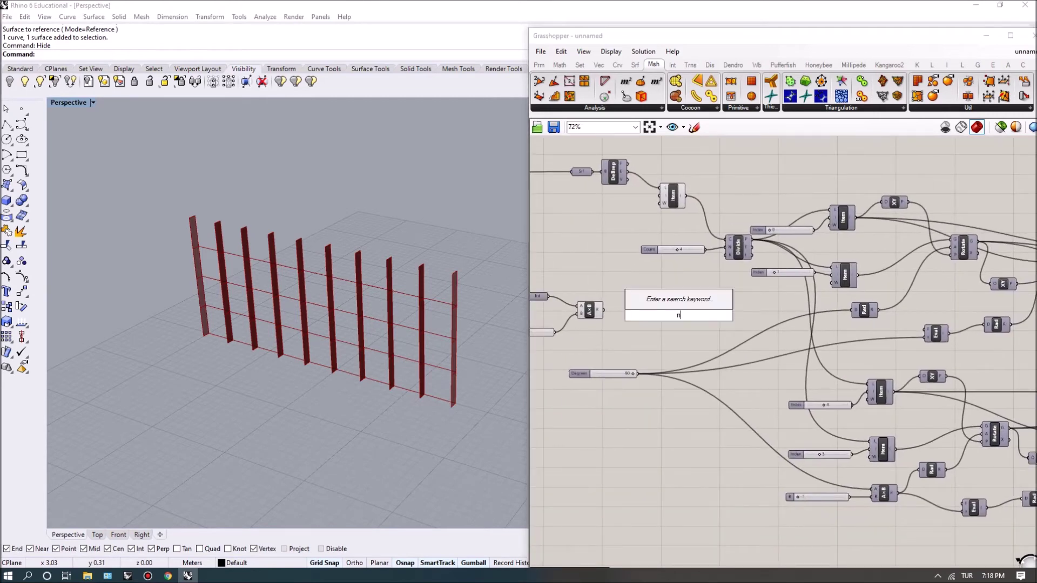
Step: Add a Num parameter fed by the 90-degree slider
{"action": "type", "text": "num"}
{"action": "key", "text": "Return"}
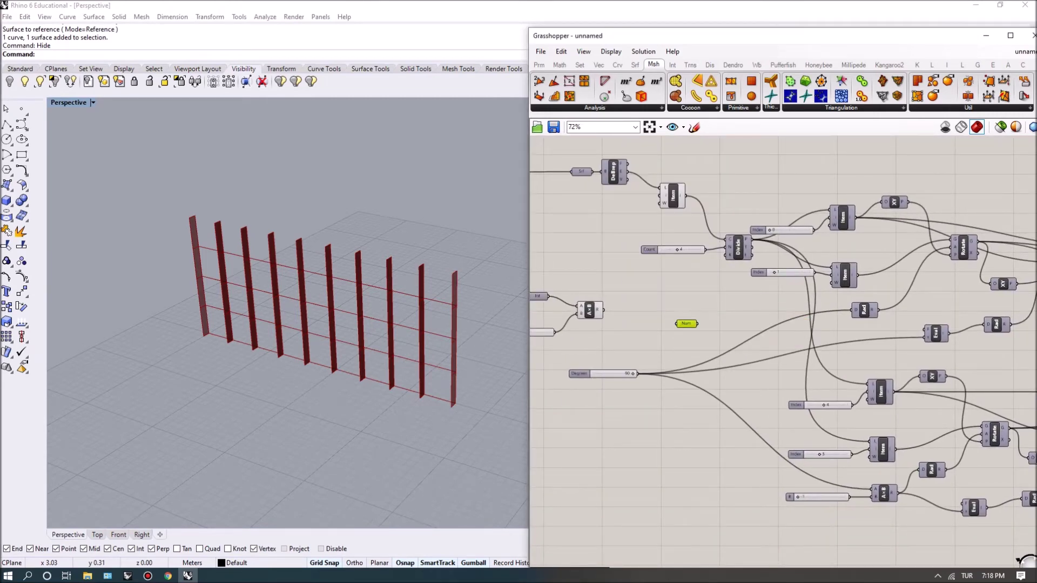
{"action": "scroll", "coordinate": [637, 319], "scroll_direction": "up", "scroll_amount": 2}
{"action": "left_click_drag", "start_coordinate": [628, 382], "coordinate": [680, 311]}
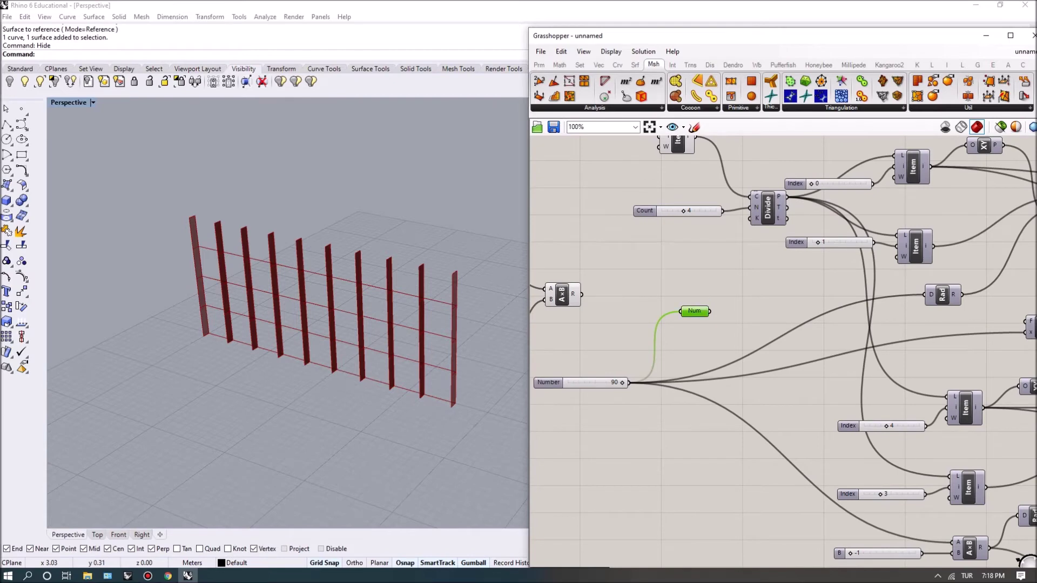
Step: Replace the slider's wires to the lower A×B, Eval and Rad with Num's output
{"action": "scroll", "coordinate": [648, 324], "scroll_direction": "down", "scroll_amount": 2}
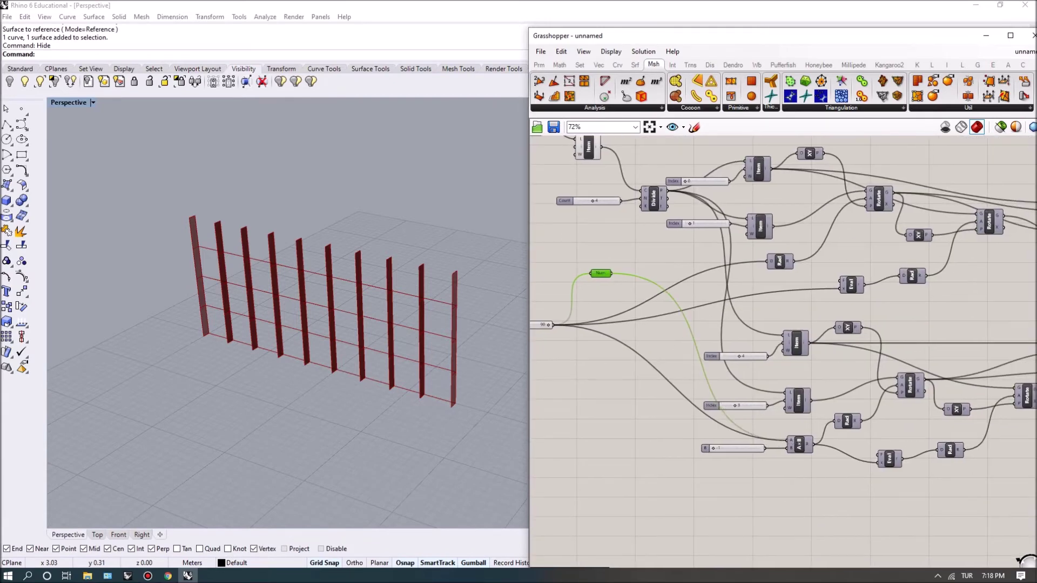
{"action": "left_click_drag", "start_coordinate": [612, 273], "coordinate": [787, 439]}
{"action": "left_click_drag", "start_coordinate": [612, 273], "coordinate": [840, 287]}
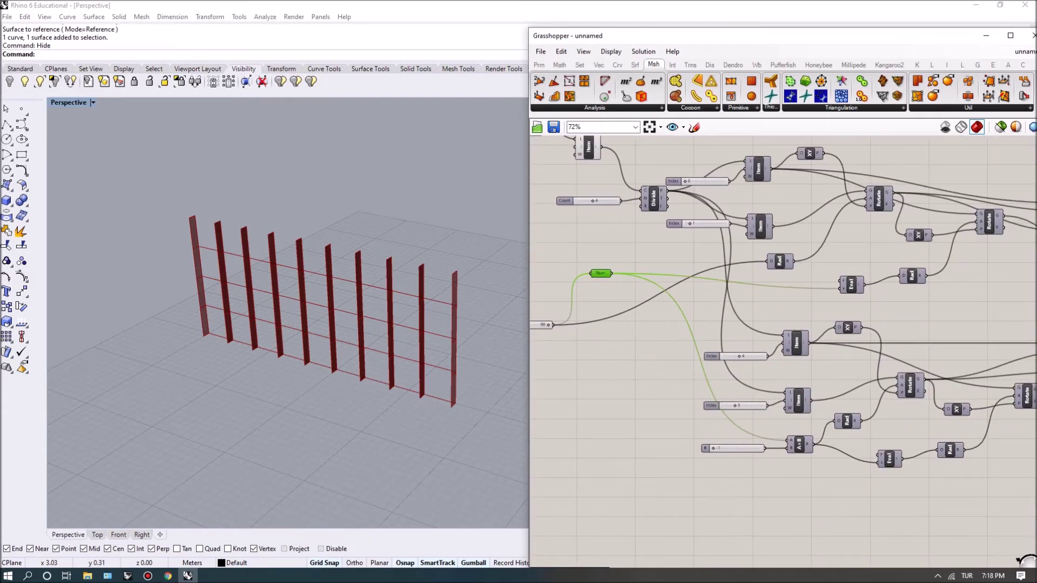
{"action": "left_click_drag", "start_coordinate": [612, 273], "coordinate": [769, 262]}
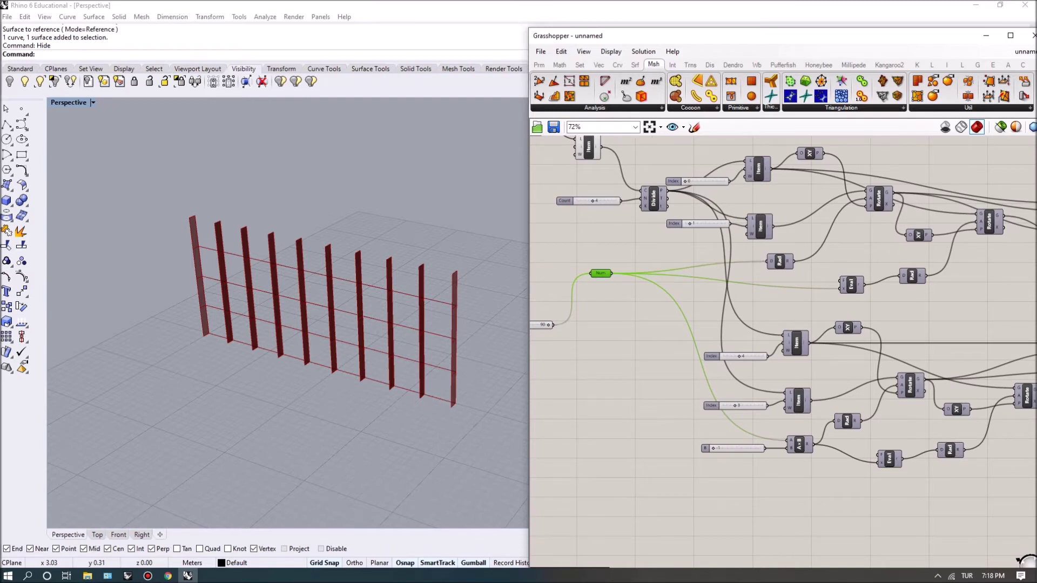
Step: Move the 90 slider up beside Num and tidy the canvas layout
{"action": "right_click_drag", "start_coordinate": [702, 270], "coordinate": [786, 299]}
{"action": "left_click_drag", "start_coordinate": [579, 353], "coordinate": [580, 334]}
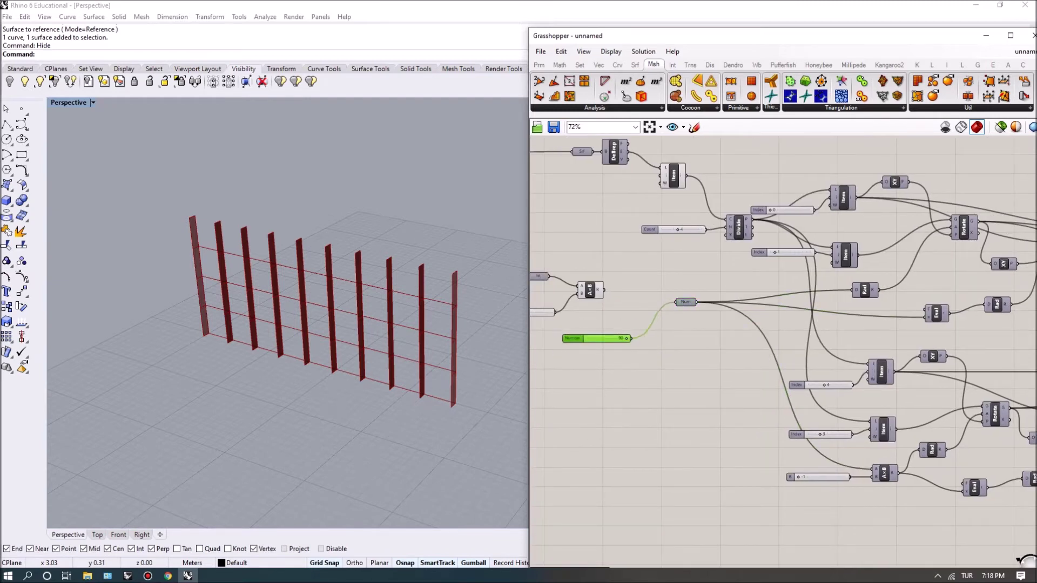
{"action": "left_click_drag", "start_coordinate": [685, 301], "coordinate": [676, 305]}
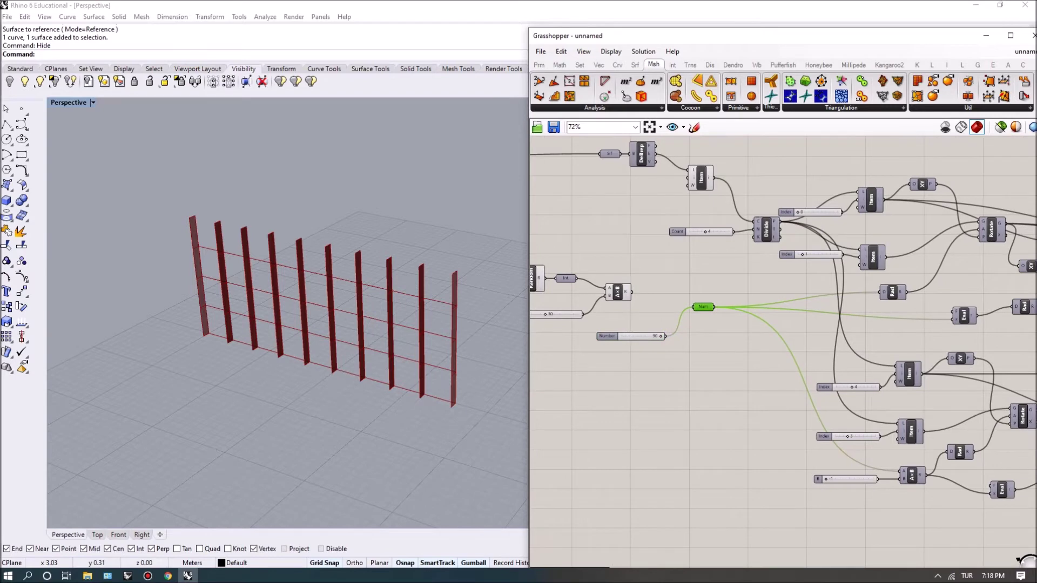
{"action": "right_click_drag", "start_coordinate": [676, 304], "coordinate": [572, 307]}
{"action": "scroll", "coordinate": [868, 223], "scroll_direction": "up", "scroll_amount": 2}
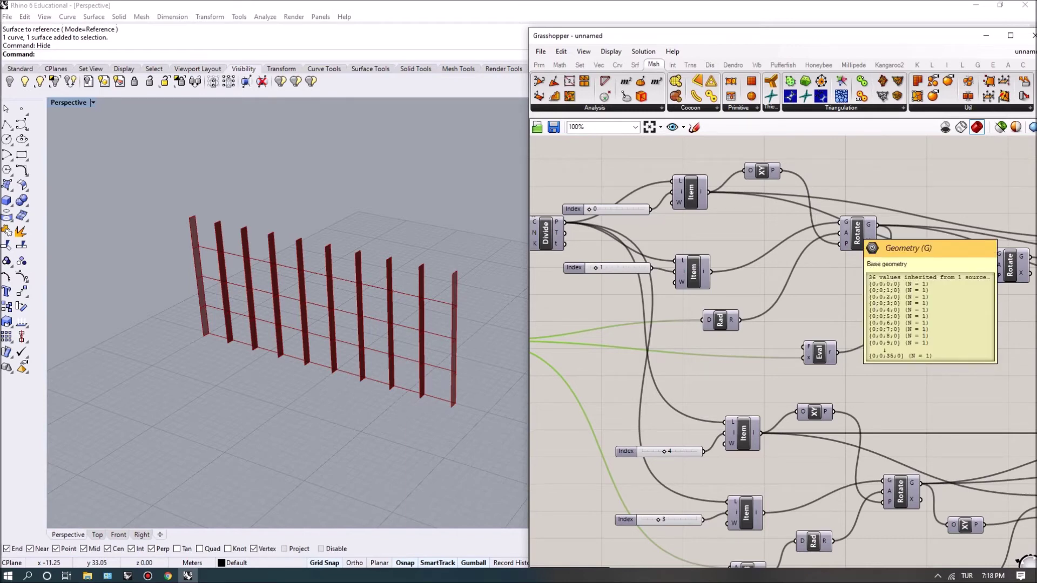
Step: Graft the A×B result output into separate branches
{"action": "scroll", "coordinate": [858, 237], "scroll_direction": "up", "scroll_amount": 1}
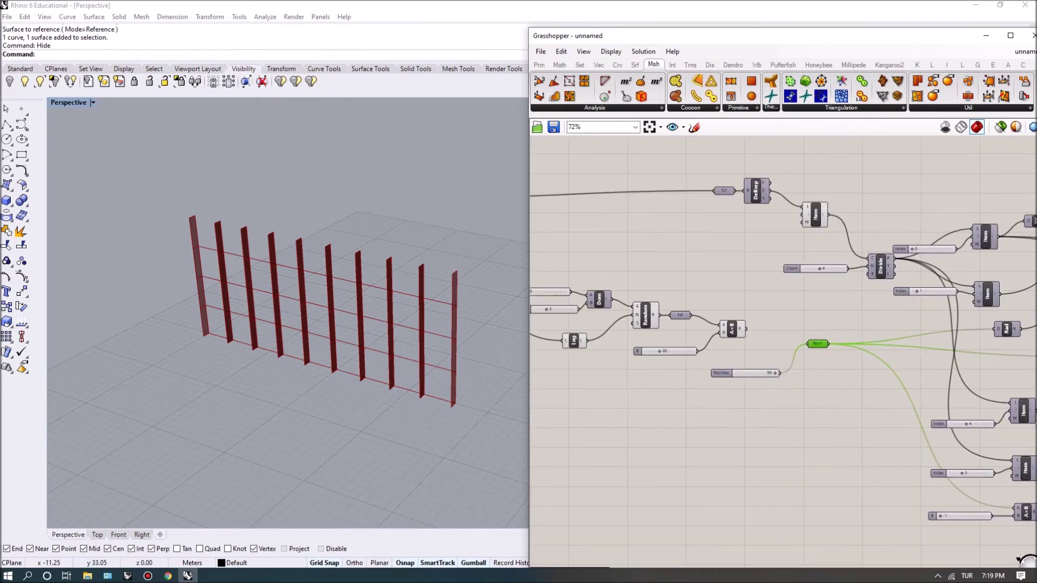
{"action": "right_click_drag", "start_coordinate": [702, 324], "coordinate": [777, 341]}
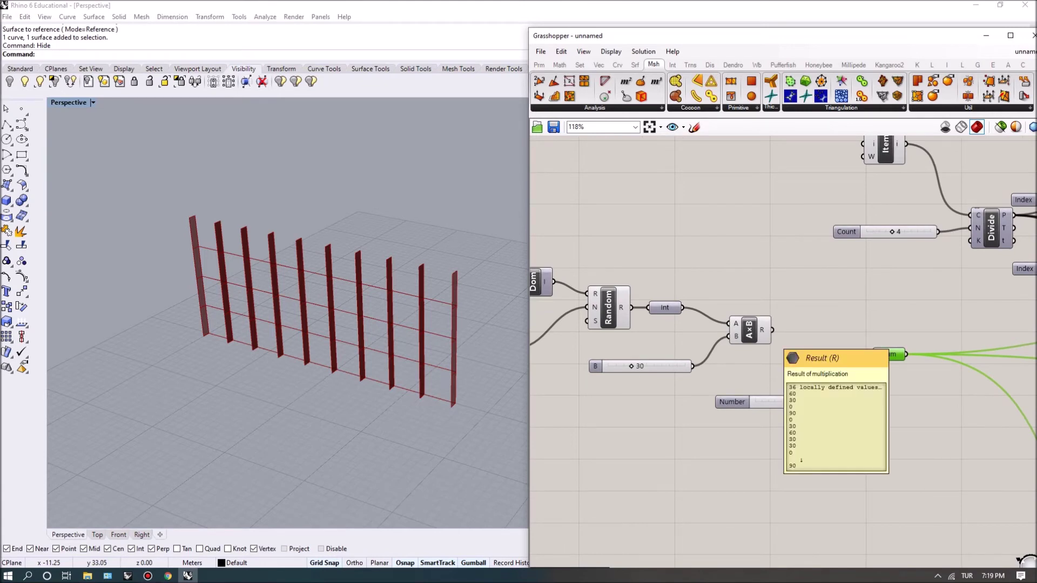
{"action": "scroll", "coordinate": [801, 459], "scroll_direction": "up", "scroll_amount": 1}
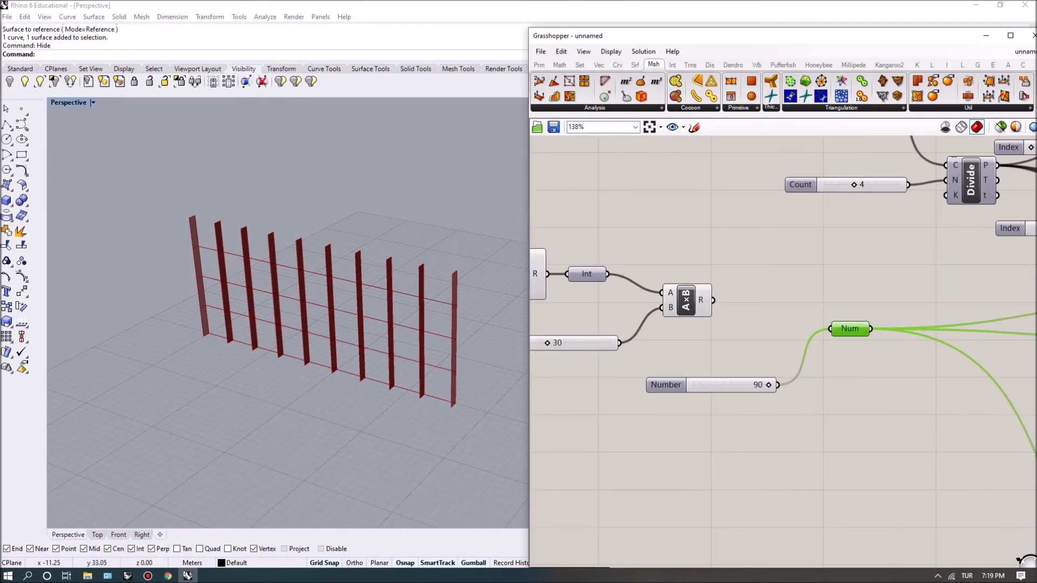
{"action": "right_click", "coordinate": [701, 301]}
{"action": "left_click", "coordinate": [728, 354]}
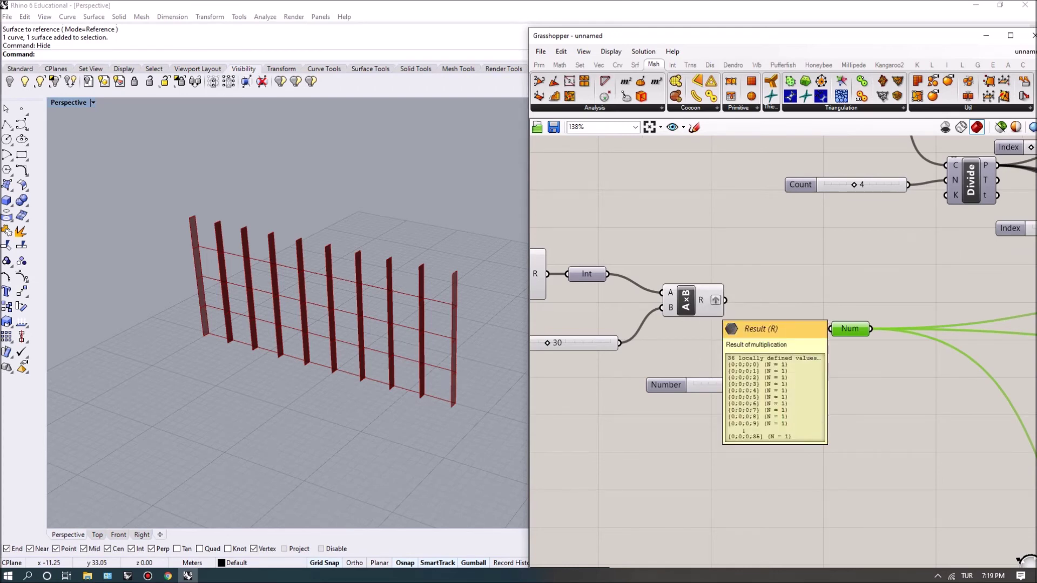
Step: Connect the grafted multiplied random values into Num in place of the 90 slider
{"action": "scroll", "coordinate": [529, 298], "scroll_direction": "down", "scroll_amount": 2}
{"action": "scroll", "coordinate": [529, 298], "scroll_direction": "down", "scroll_amount": 2}
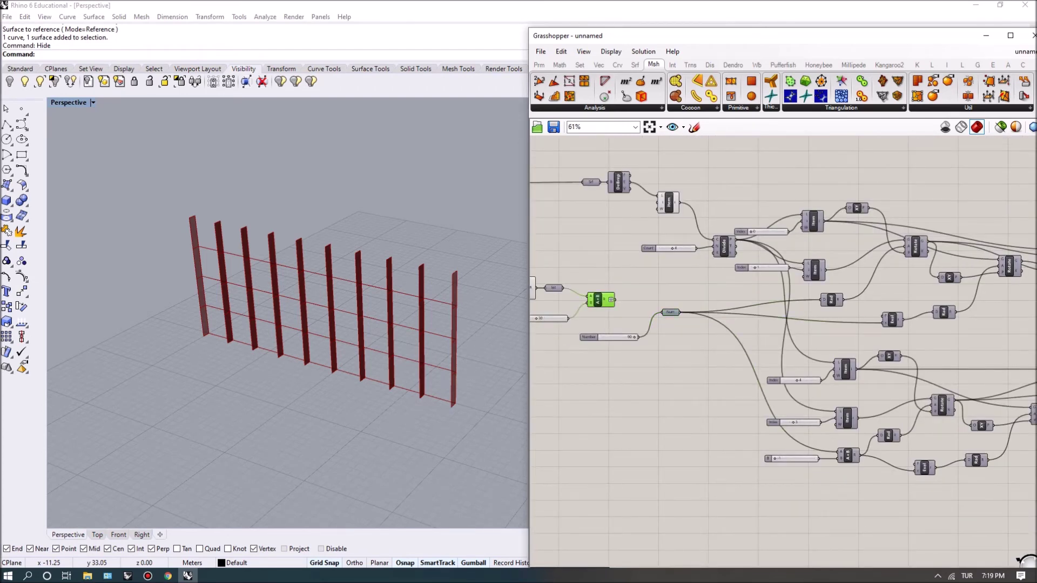
{"action": "scroll", "coordinate": [598, 298], "scroll_direction": "up", "scroll_amount": 1}
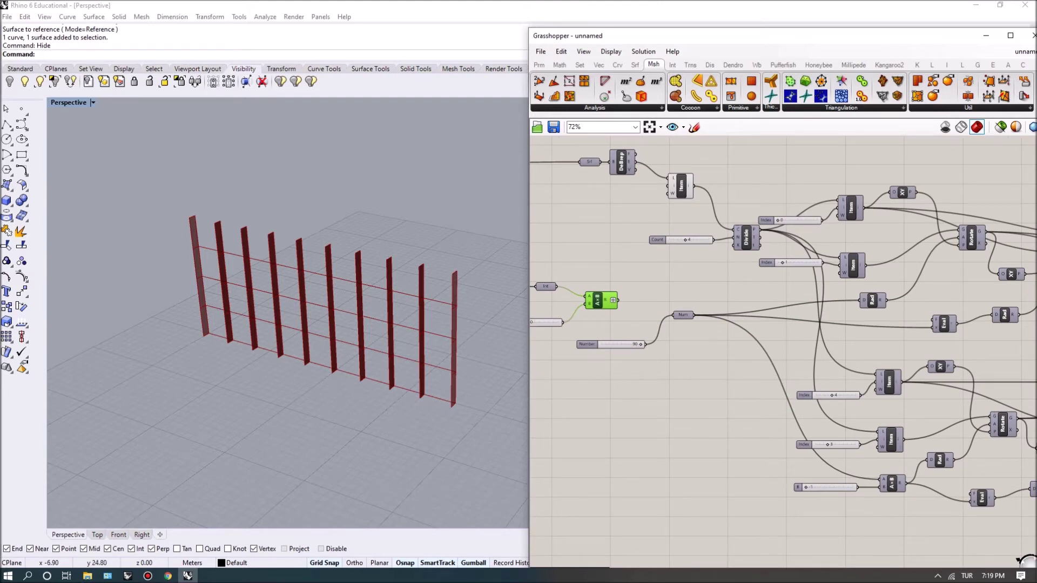
{"action": "scroll", "coordinate": [547, 298], "scroll_direction": "up", "scroll_amount": 3}
{"action": "left_click_drag", "start_coordinate": [663, 301], "coordinate": [754, 326]}
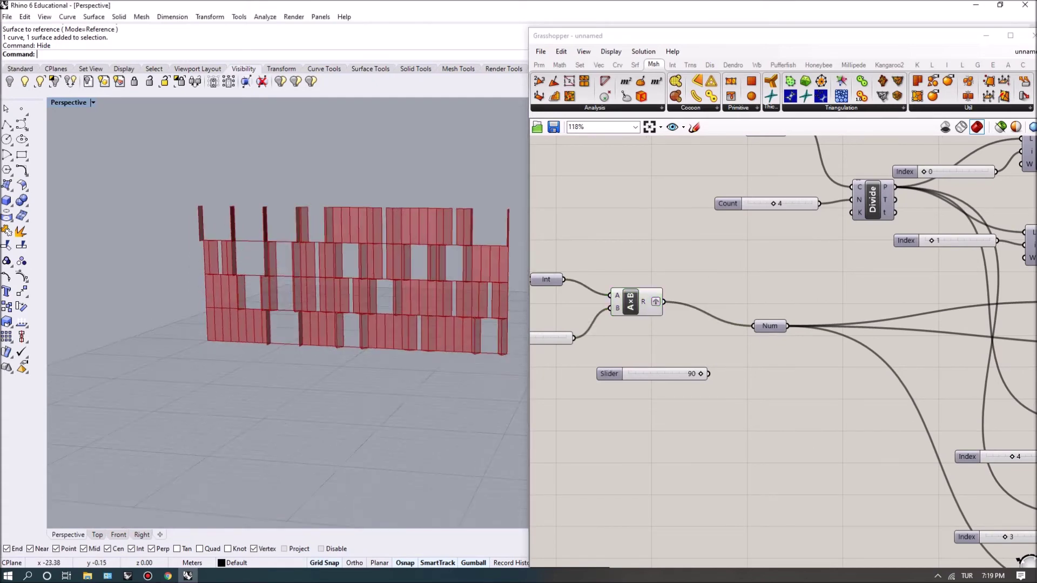
Step: Orbit and zoom the Perspective view to inspect the unevenly rotated fins frontally and obliquely
{"action": "right_click_drag", "start_coordinate": [286, 314], "coordinate": [367, 314]}
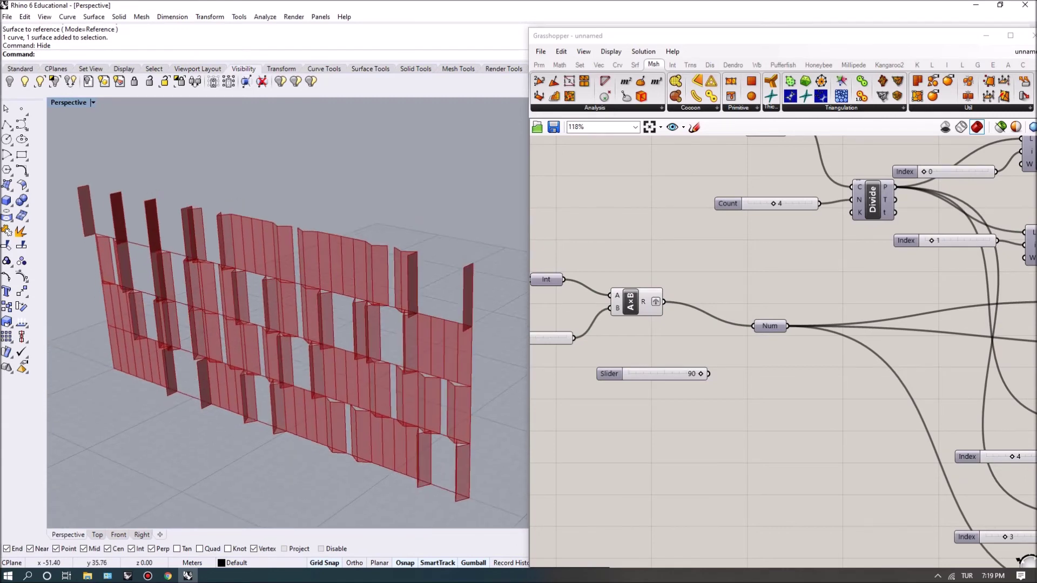
{"action": "scroll", "coordinate": [287, 314], "scroll_direction": "up", "scroll_amount": 3}
{"action": "scroll", "coordinate": [287, 313], "scroll_direction": "down", "scroll_amount": 3}
{"action": "right_click_drag", "start_coordinate": [287, 313], "coordinate": [324, 313]}
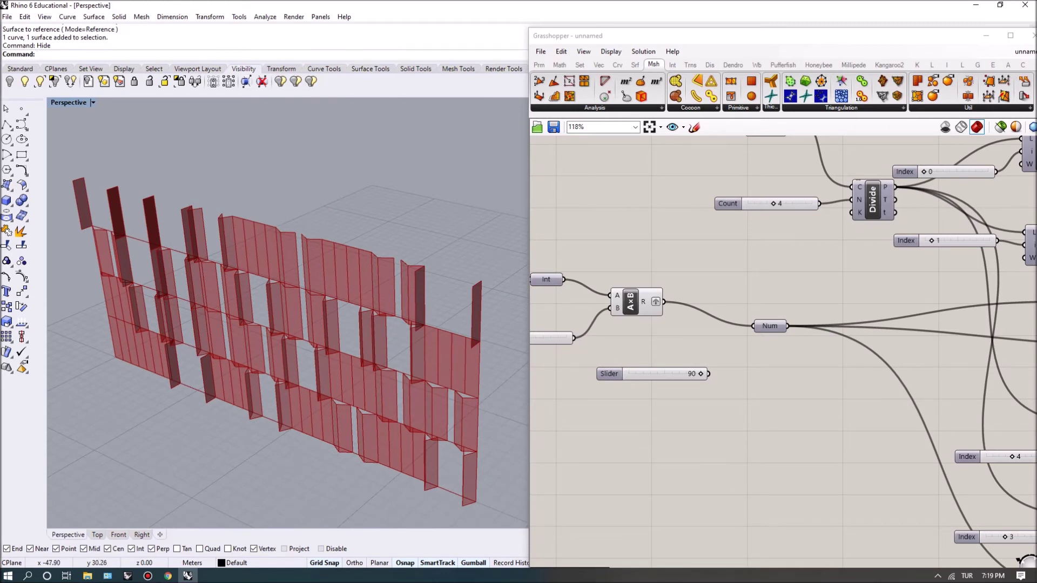
{"action": "mouse_move", "coordinate": [594, 356]}
{"action": "right_mouse_down"}
{"action": "mouse_move", "coordinate": [765, 361]}
{"action": "mouse_move", "coordinate": [763, 401]}
{"action": "right_mouse_up"}
Step: Create a number slider at 10, wire it into Random's Seed input, and lower it to 2
{"action": "double_click", "coordinate": [655, 400]}
{"action": "type", "text": "1"}
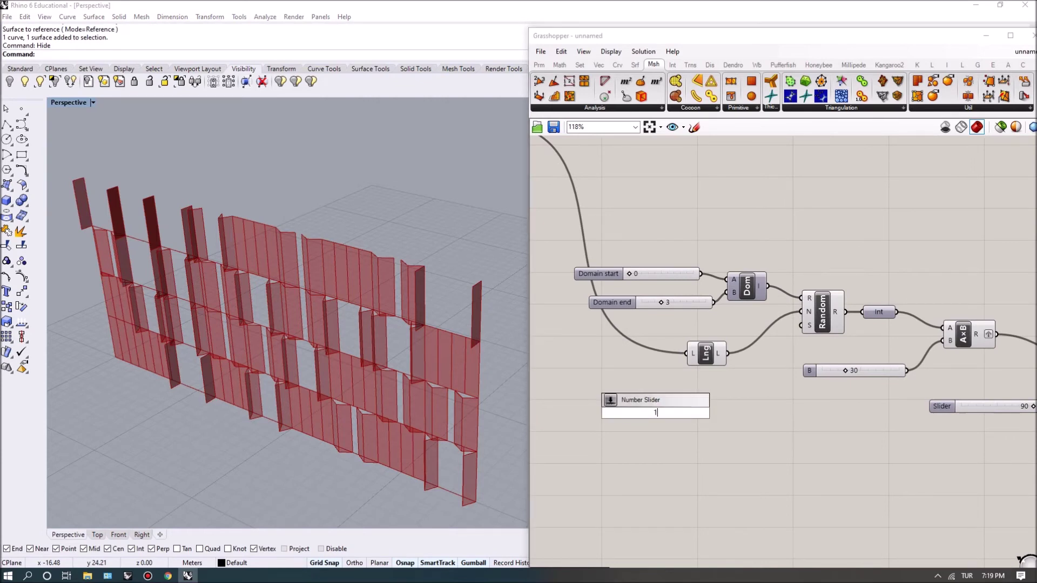
{"action": "type", "text": "0"}
{"action": "key", "text": "Return"}
{"action": "left_click_drag", "start_coordinate": [707, 412], "coordinate": [801, 325]}
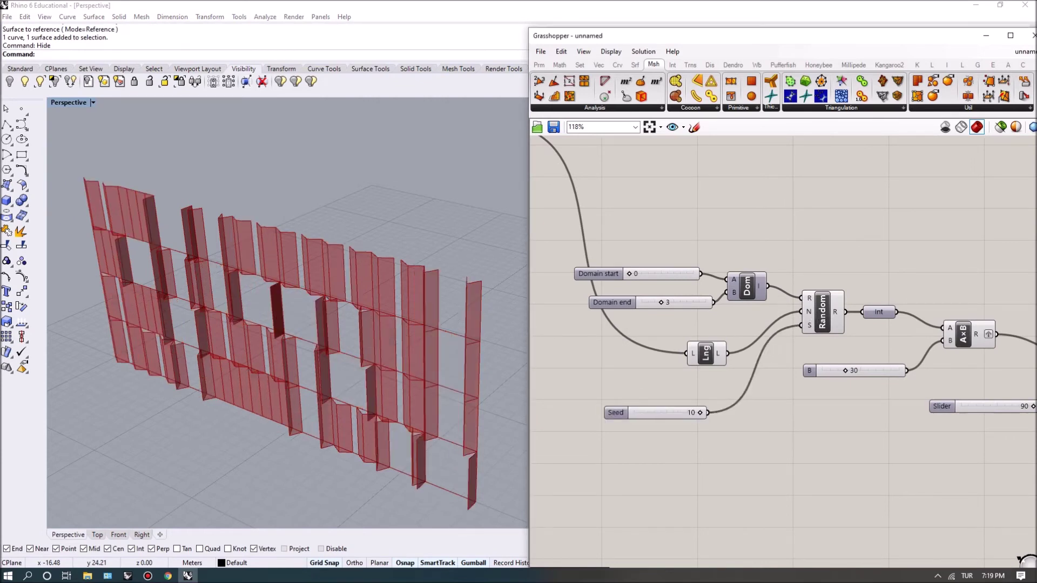
{"action": "left_click_drag", "start_coordinate": [700, 412], "coordinate": [647, 412]}
{"action": "scroll", "coordinate": [912, 487], "scroll_direction": "down", "scroll_amount": 3}
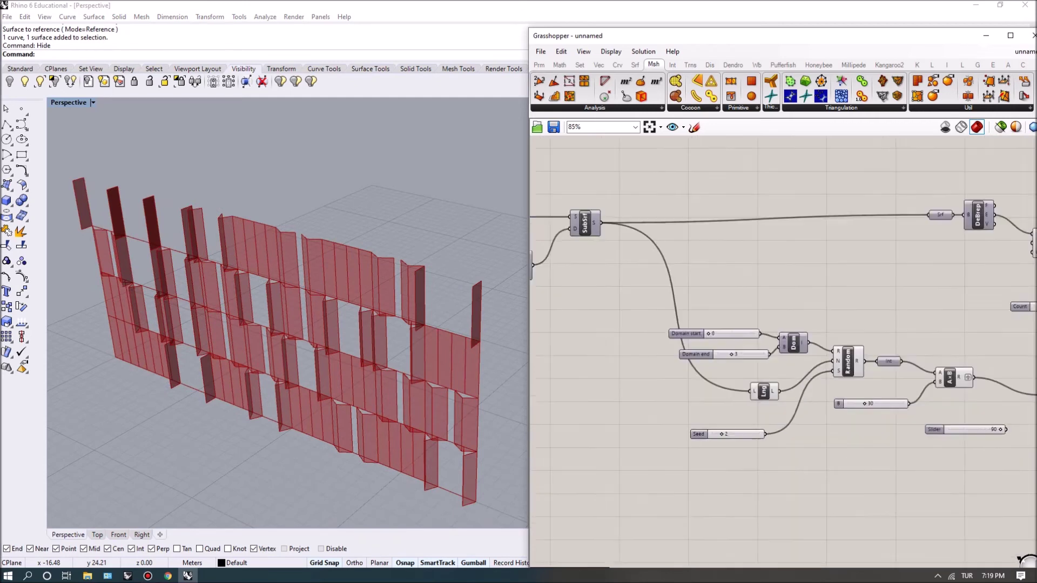
Step: Raise U Count from 9 to 10 and try V Count at 5
{"action": "right_click_drag", "start_coordinate": [864, 432], "coordinate": [1020, 483]}
{"action": "scroll", "coordinate": [594, 371], "scroll_direction": "up", "scroll_amount": 3}
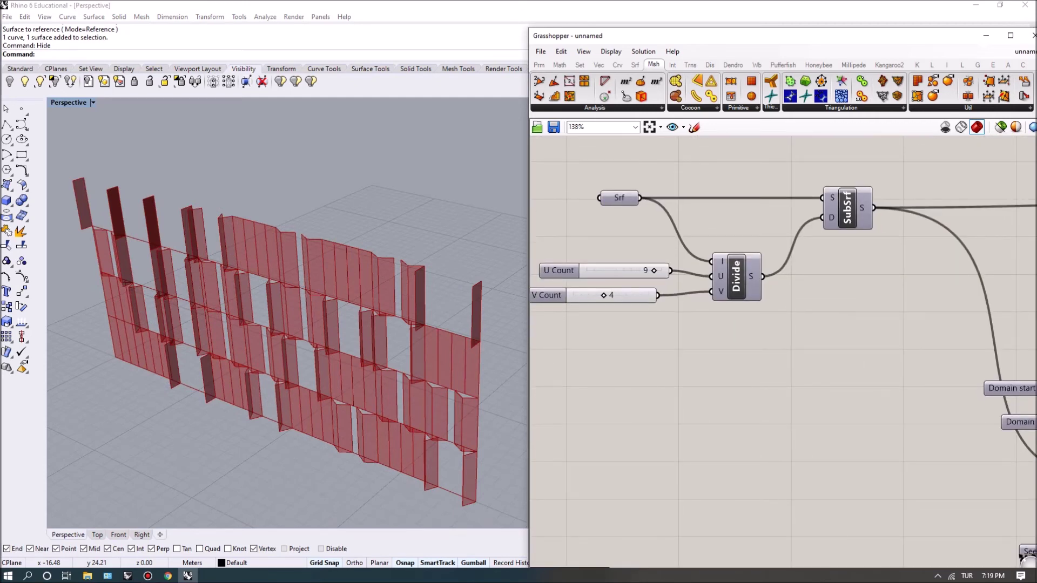
{"action": "mouse_move", "coordinate": [654, 270]}
{"action": "left_mouse_down"}
{"action": "mouse_move", "coordinate": [631, 270]}
{"action": "mouse_move", "coordinate": [662, 270]}
{"action": "left_mouse_up"}
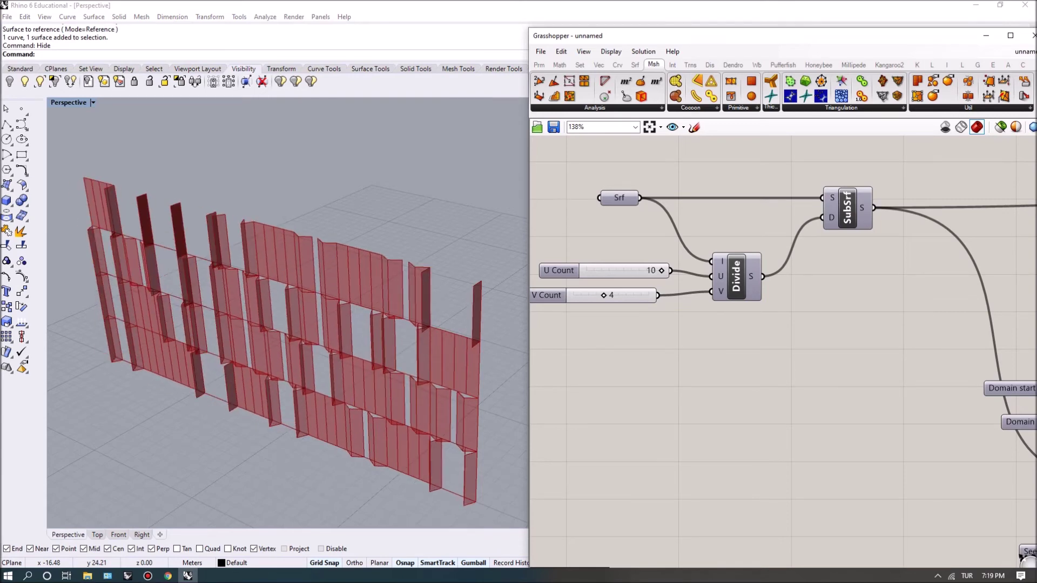
{"action": "scroll", "coordinate": [661, 270], "scroll_direction": "down", "scroll_amount": 3}
{"action": "scroll", "coordinate": [662, 248], "scroll_direction": "up", "scroll_amount": 4}
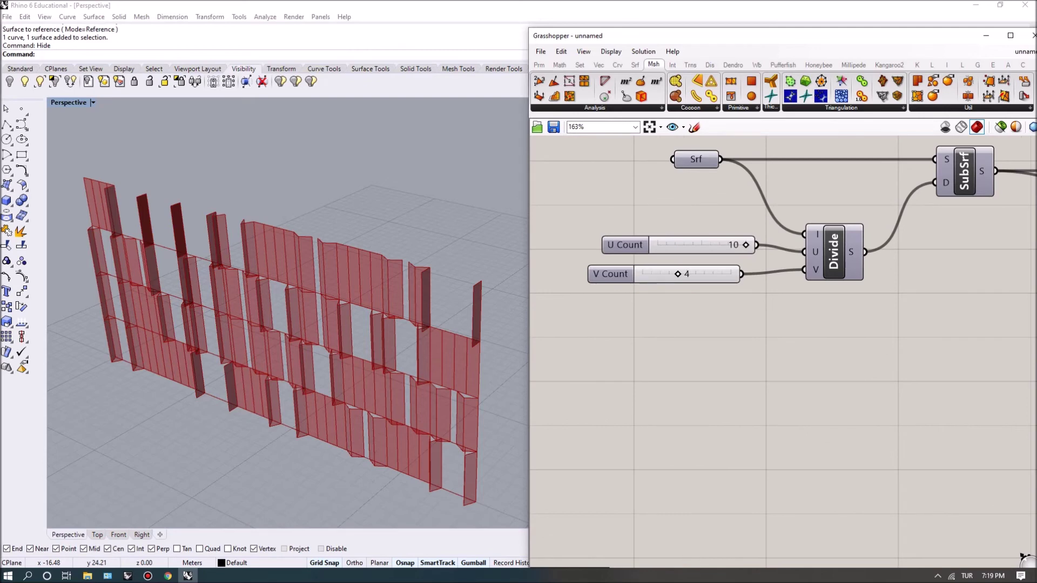
{"action": "left_click_drag", "start_coordinate": [677, 274], "coordinate": [686, 274]}
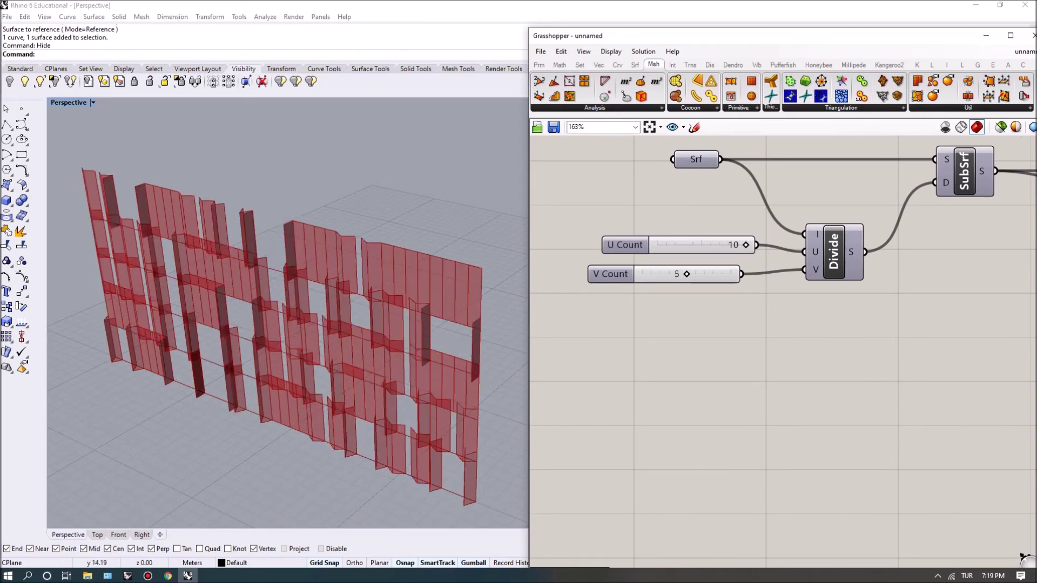
Step: Orbit and zoom the Perspective view for a frontal look at the 10-column wall
{"action": "mouse_move", "coordinate": [286, 324]}
{"action": "right_mouse_down"}
{"action": "mouse_move", "coordinate": [324, 324]}
{"action": "mouse_move", "coordinate": [292, 324]}
{"action": "right_mouse_up"}
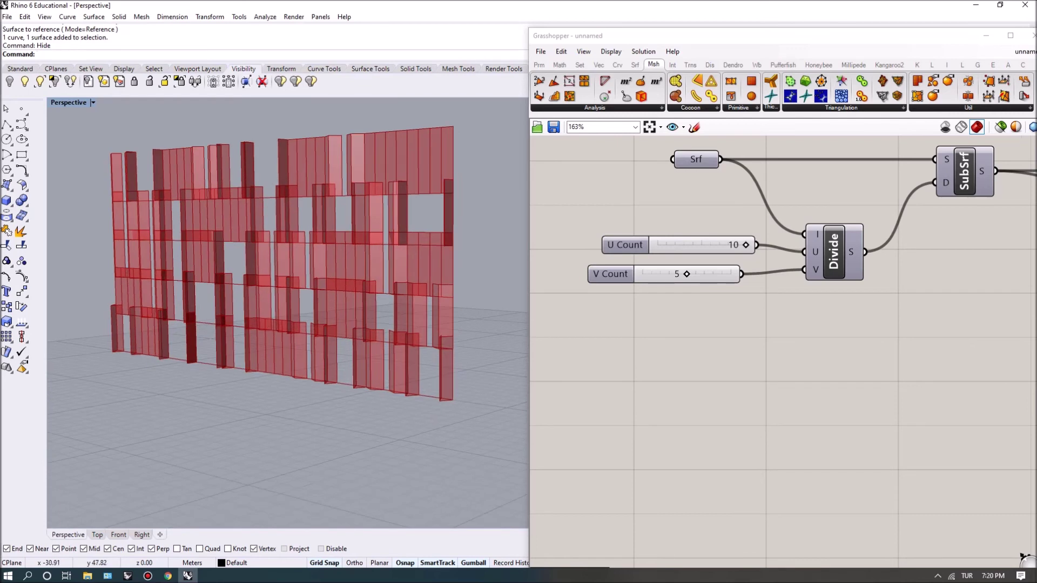
{"action": "scroll", "coordinate": [783, 351], "scroll_direction": "down", "scroll_amount": 2}
{"action": "scroll", "coordinate": [783, 351], "scroll_direction": "down", "scroll_amount": 2}
{"action": "scroll", "coordinate": [783, 351], "scroll_direction": "down", "scroll_amount": 2}
{"action": "scroll", "coordinate": [783, 351], "scroll_direction": "down", "scroll_amount": 1}
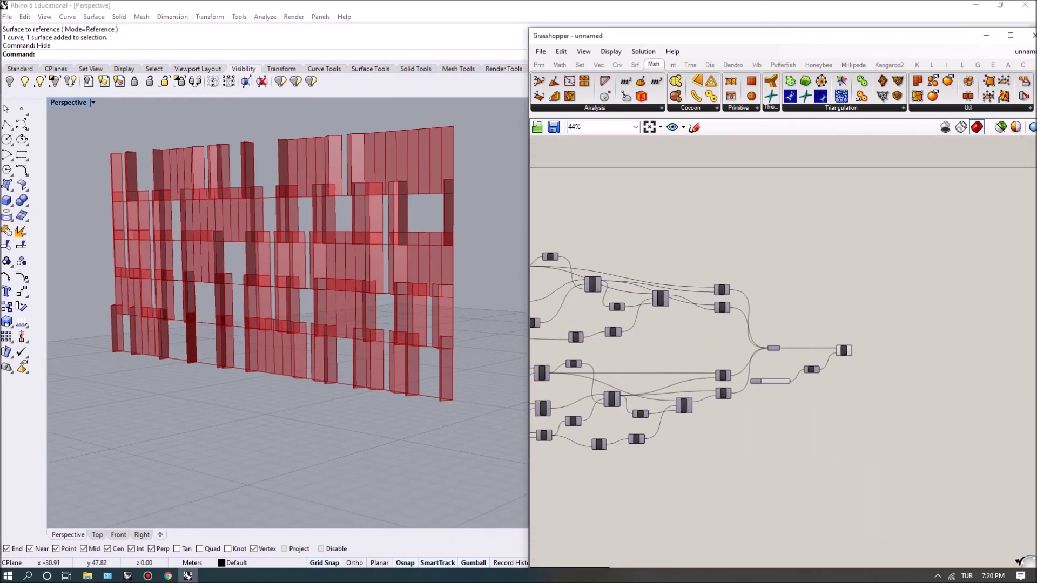
{"action": "scroll", "coordinate": [789, 374], "scroll_direction": "up", "scroll_amount": 3}
{"action": "scroll", "coordinate": [789, 374], "scroll_direction": "up", "scroll_amount": 4}
{"action": "scroll", "coordinate": [738, 378], "scroll_direction": "down", "scroll_amount": 5}
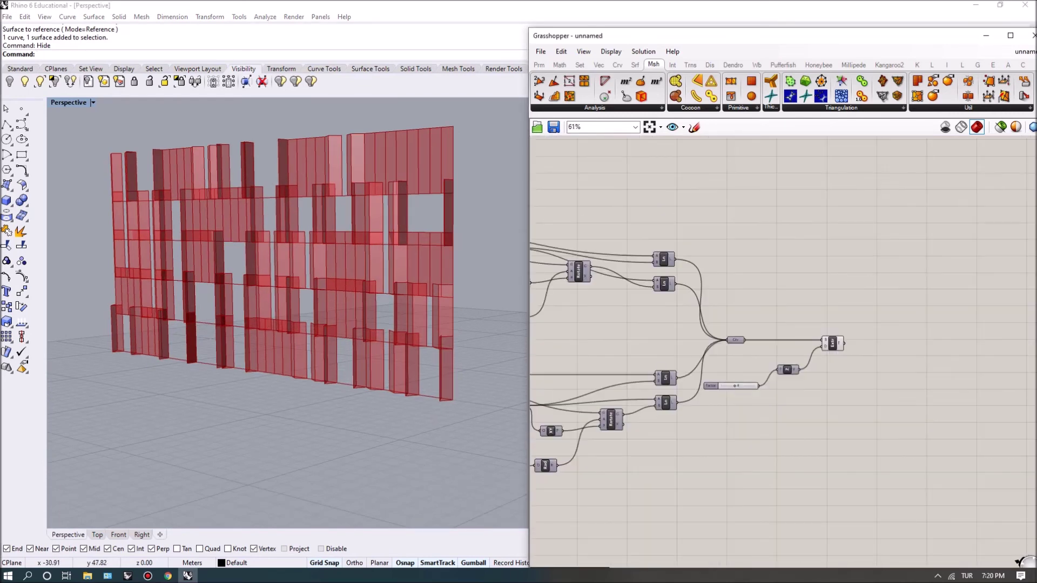
{"action": "scroll", "coordinate": [783, 351], "scroll_direction": "down", "scroll_amount": 2}
{"action": "scroll", "coordinate": [783, 351], "scroll_direction": "up", "scroll_amount": 2}
{"action": "scroll", "coordinate": [783, 351], "scroll_direction": "up", "scroll_amount": 3}
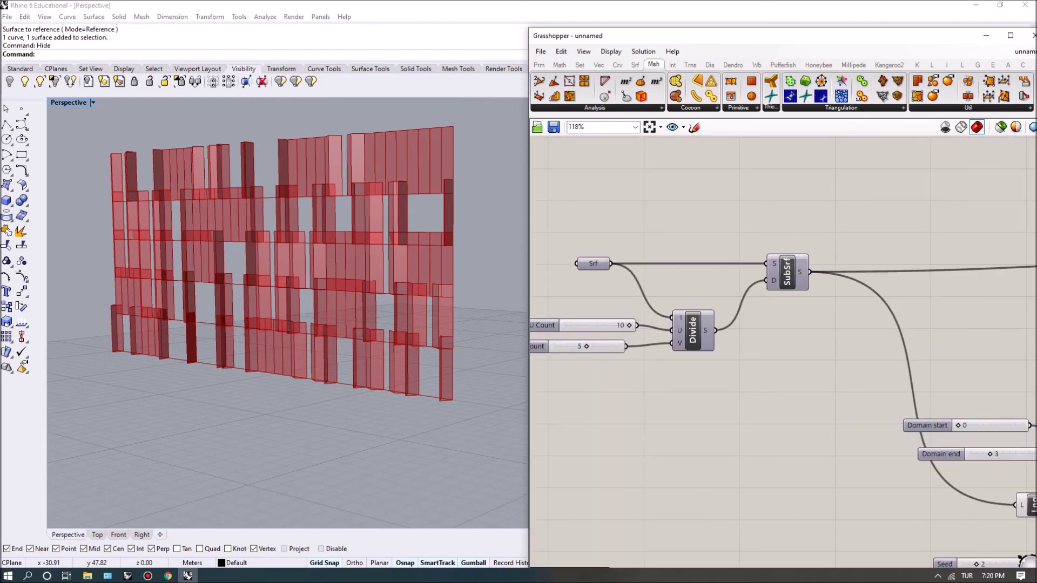
{"action": "scroll", "coordinate": [783, 351], "scroll_direction": "up", "scroll_amount": 2}
Step: Set V Count back to 4 and move the Item component up to make room
{"action": "left_click_drag", "start_coordinate": [601, 350], "coordinate": [588, 350]}
{"action": "scroll", "coordinate": [783, 351], "scroll_direction": "down", "scroll_amount": 5}
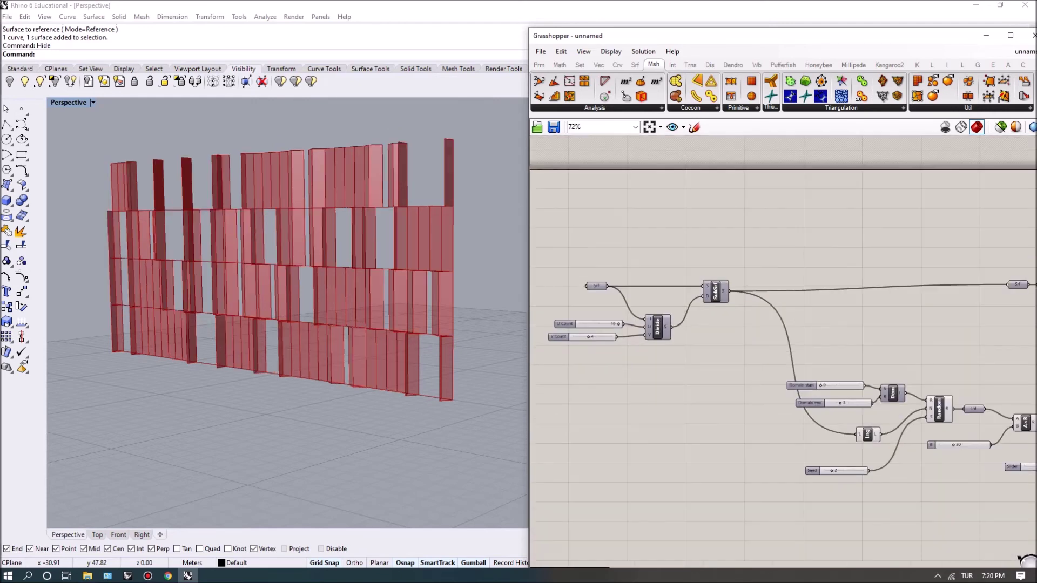
{"action": "scroll", "coordinate": [745, 313], "scroll_direction": "up", "scroll_amount": 3}
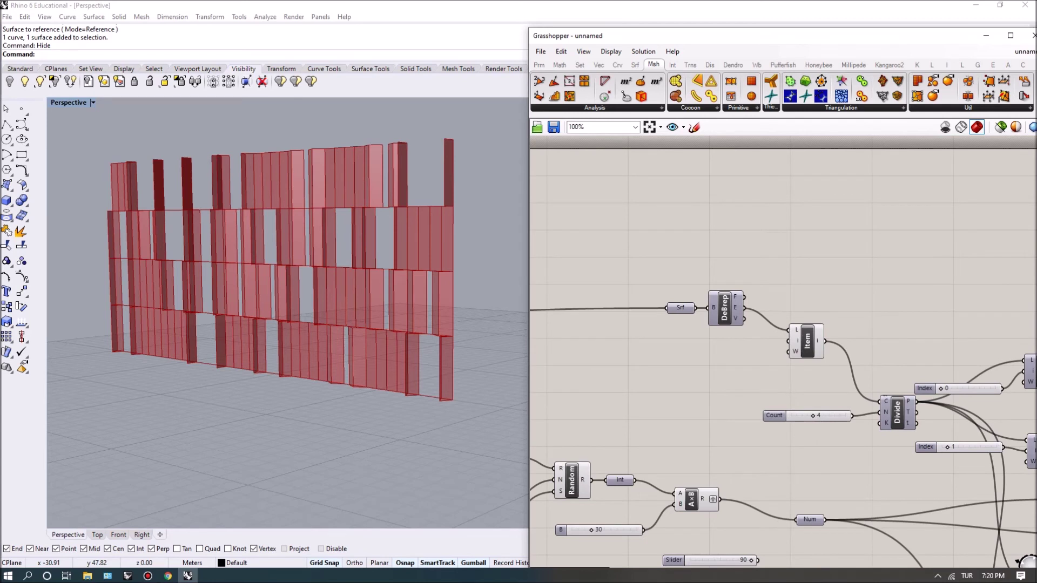
{"action": "scroll", "coordinate": [809, 307], "scroll_direction": "up", "scroll_amount": 2}
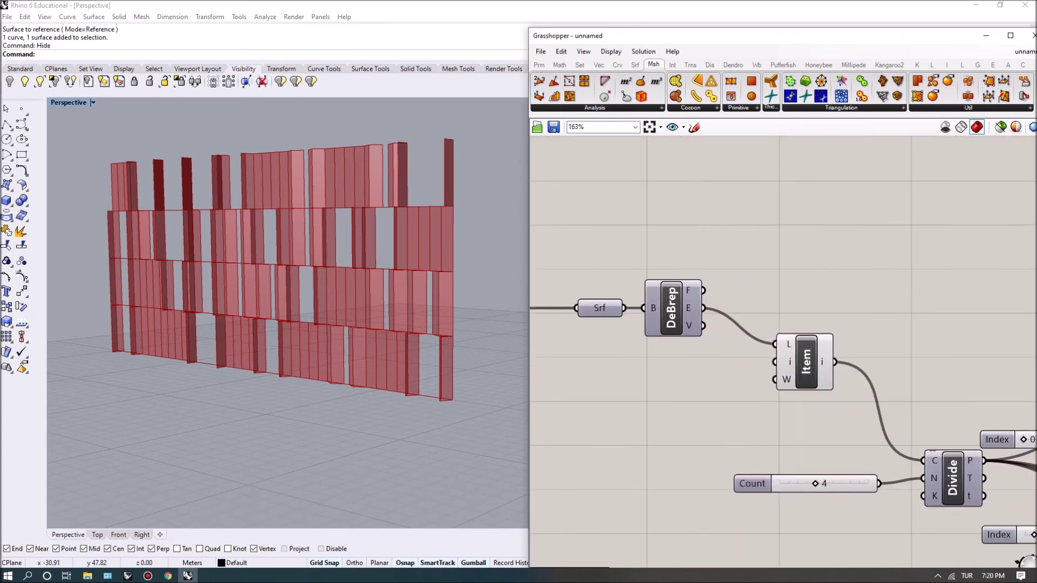
{"action": "mouse_move", "coordinate": [798, 359]}
{"action": "left_mouse_down"}
{"action": "mouse_move", "coordinate": [842, 300]}
{"action": "mouse_move", "coordinate": [828, 387]}
{"action": "left_mouse_up"}
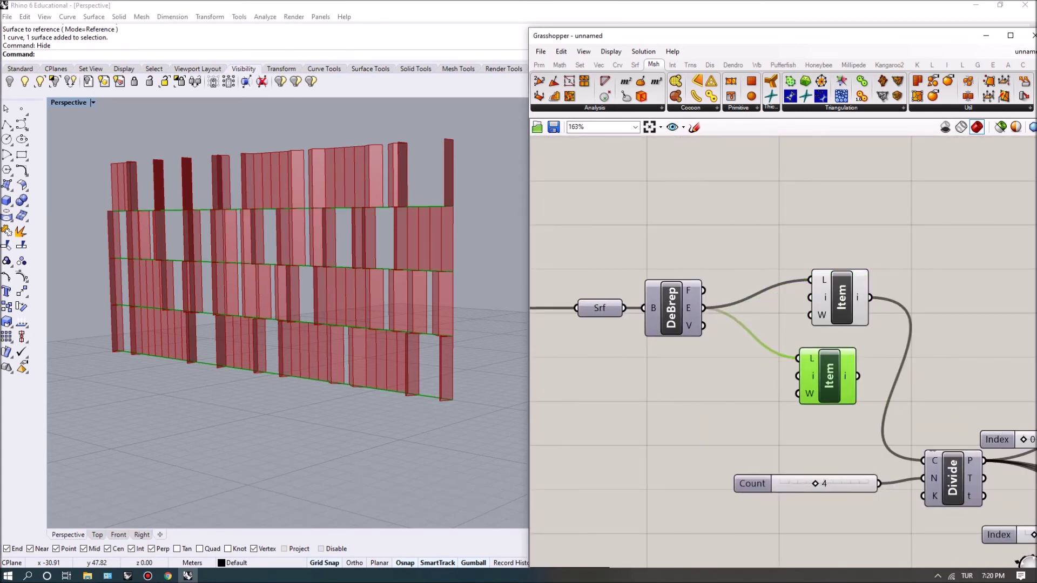
Step: Add a number slider as the second List Item's index and preview the chosen edges
{"action": "double_click", "coordinate": [645, 392]}
{"action": "type", "text": "slider"}
{"action": "key", "text": "Return"}
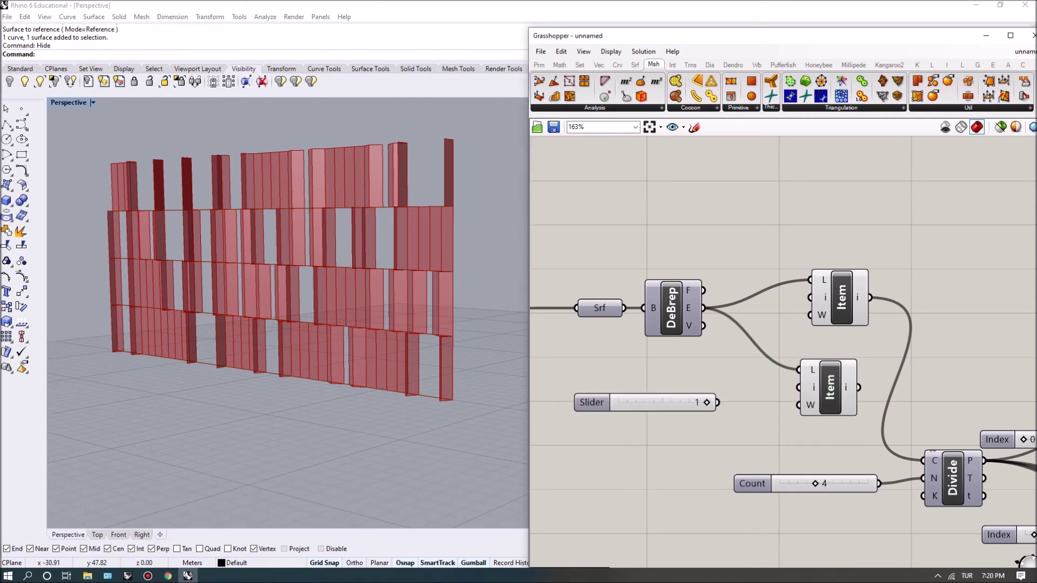
{"action": "left_click_drag", "start_coordinate": [717, 402], "coordinate": [798, 388]}
{"action": "left_click", "coordinate": [826, 399]}
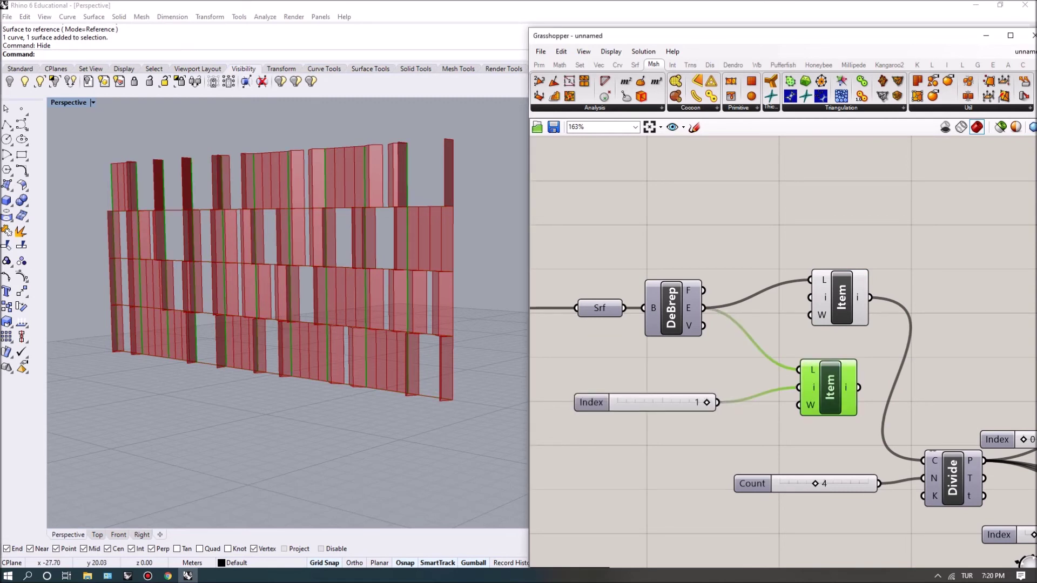
{"action": "right_click_drag", "start_coordinate": [810, 432], "coordinate": [678, 408]}
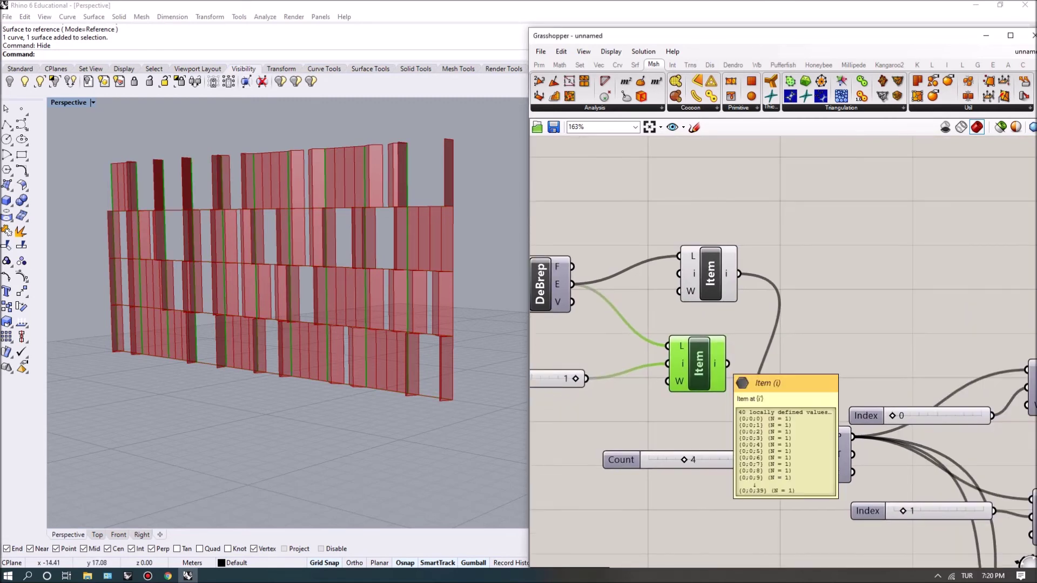
Step: Flatten the second List Item's output list
{"action": "double_click", "coordinate": [851, 335]}
{"action": "type", "text": "l"}
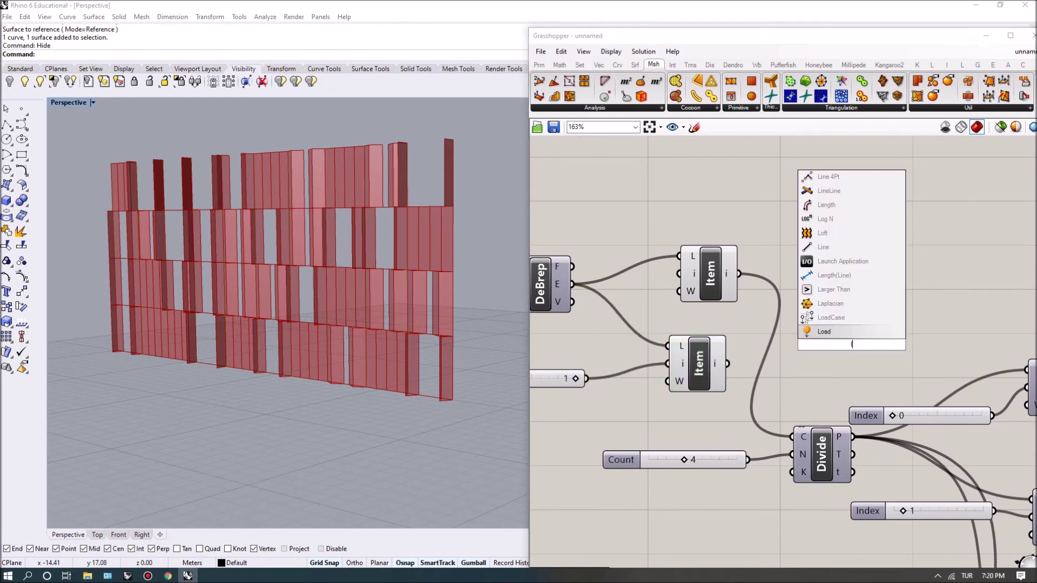
{"action": "key", "text": "Escape"}
{"action": "right_click", "coordinate": [727, 364]}
{"action": "left_click", "coordinate": [750, 396]}
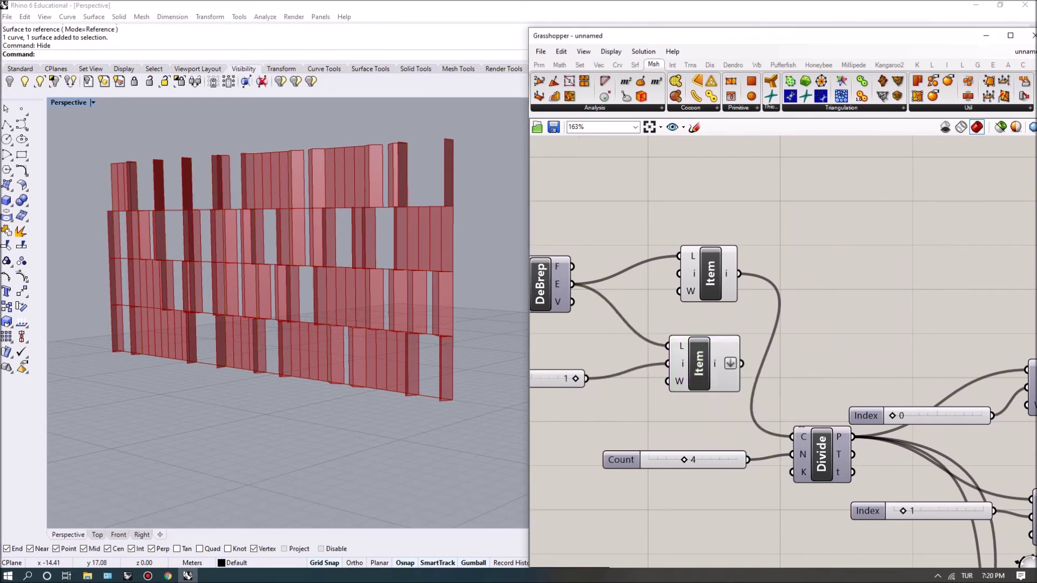
{"action": "scroll", "coordinate": [722, 361], "scroll_direction": "down", "scroll_amount": 2}
Step: Copy the List Item and its slider, feed in the picked edges, and set it at index 0
{"action": "left_click_drag", "start_coordinate": [743, 405], "coordinate": [619, 324]}
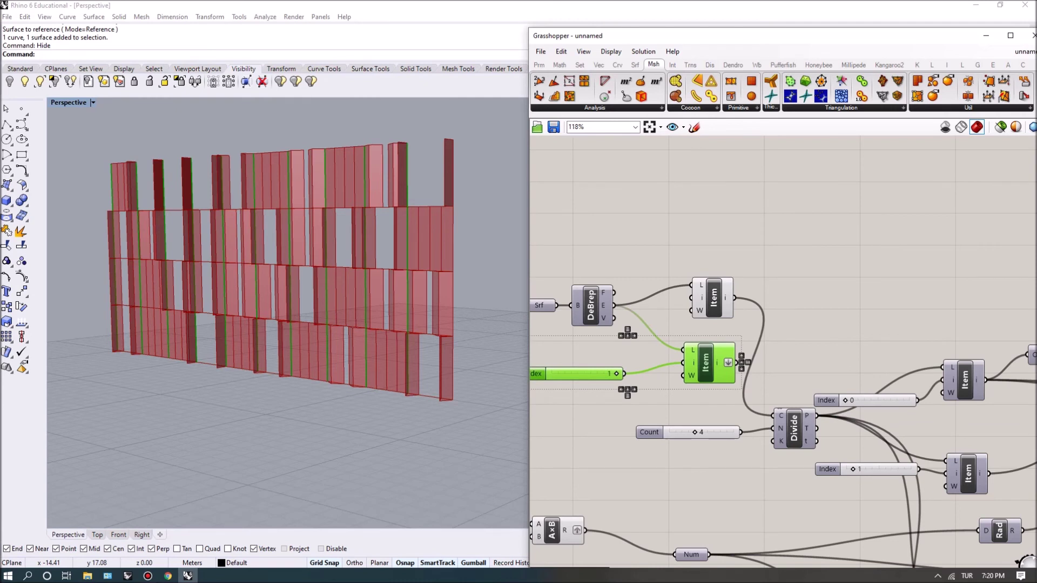
{"action": "left_click_drag", "start_coordinate": [708, 373], "coordinate": [886, 255], "text": "alt"}
{"action": "left_click", "coordinate": [767, 335]}
{"action": "left_click_drag", "start_coordinate": [735, 363], "coordinate": [862, 232]}
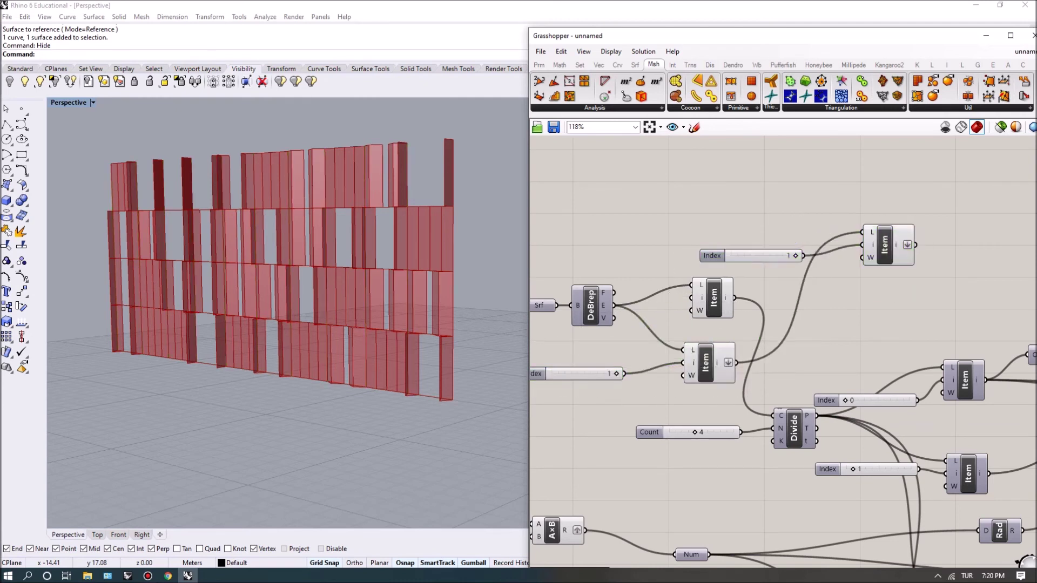
{"action": "right_click_drag", "start_coordinate": [810, 324], "coordinate": [669, 341]}
{"action": "left_click_drag", "start_coordinate": [783, 224], "coordinate": [545, 287]}
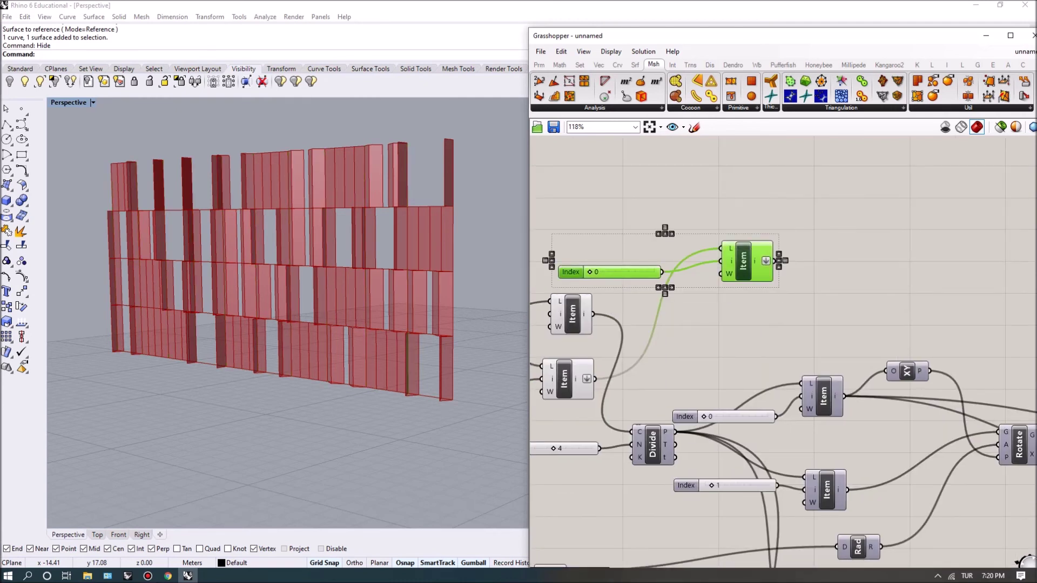
{"action": "left_click_drag", "start_coordinate": [752, 259], "coordinate": [743, 228]}
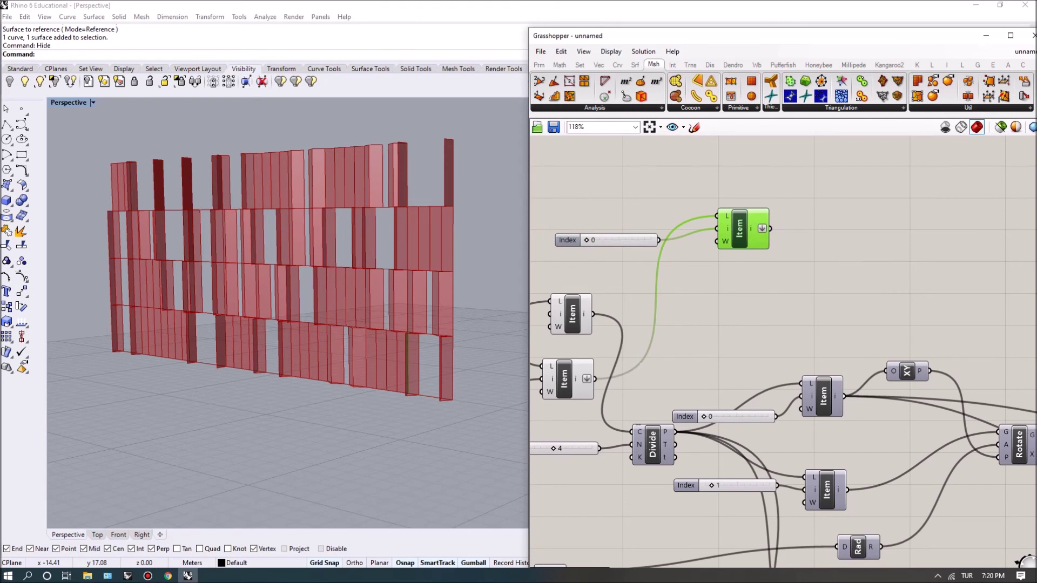
Step: Place a 'curve length' Length component fed by the index-0 edge curve
{"action": "double_click", "coordinate": [818, 225]}
{"action": "type", "text": "curve length"}
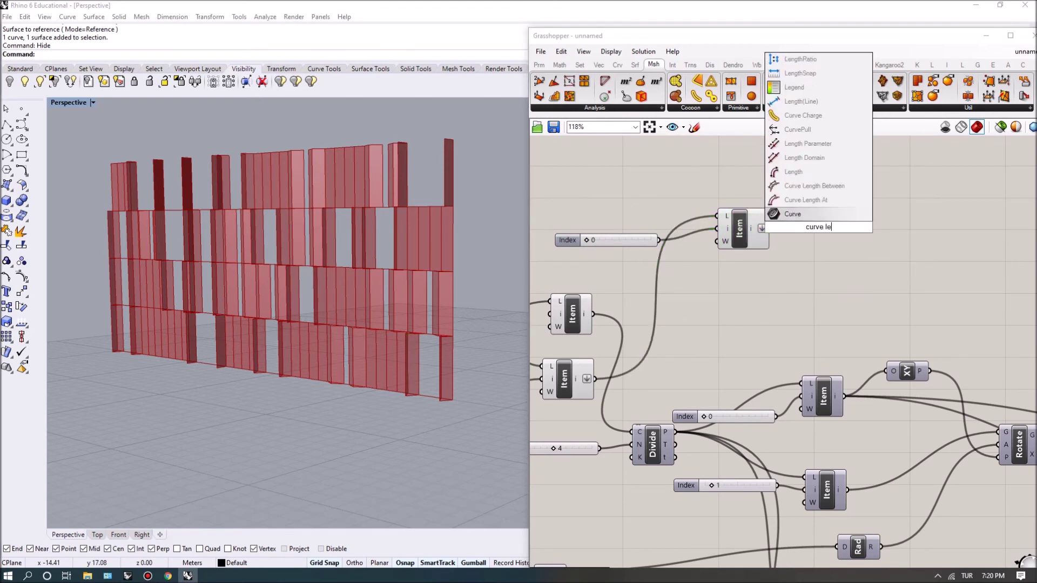
{"action": "key", "text": "Return"}
{"action": "left_click_drag", "start_coordinate": [770, 229], "coordinate": [798, 227]}
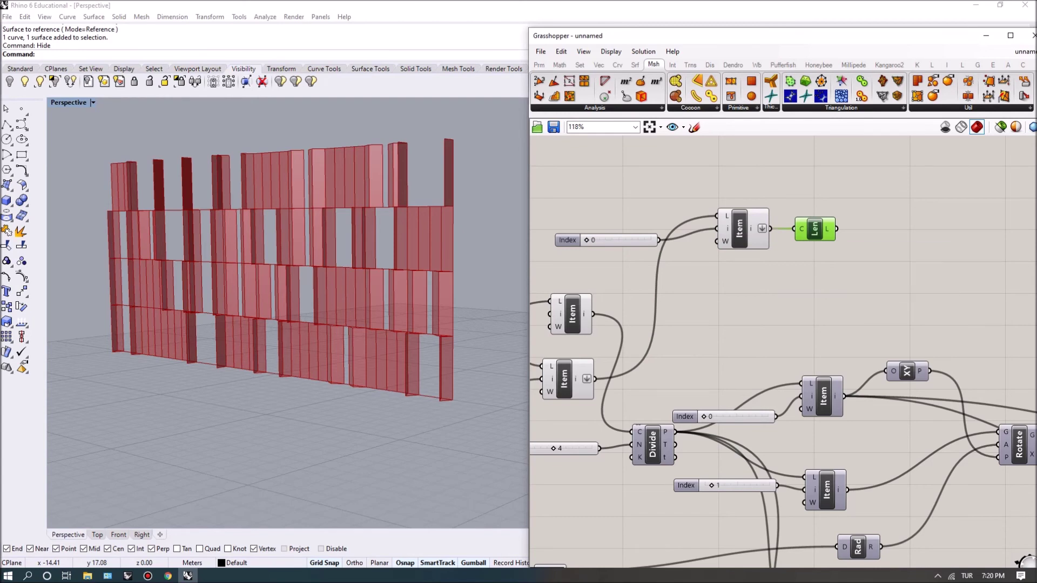
Step: Set the Divide Domain² V Count slider to 6 and orbit to view the 10×6 wall
{"action": "scroll", "coordinate": [783, 351], "scroll_direction": "down", "scroll_amount": 3}
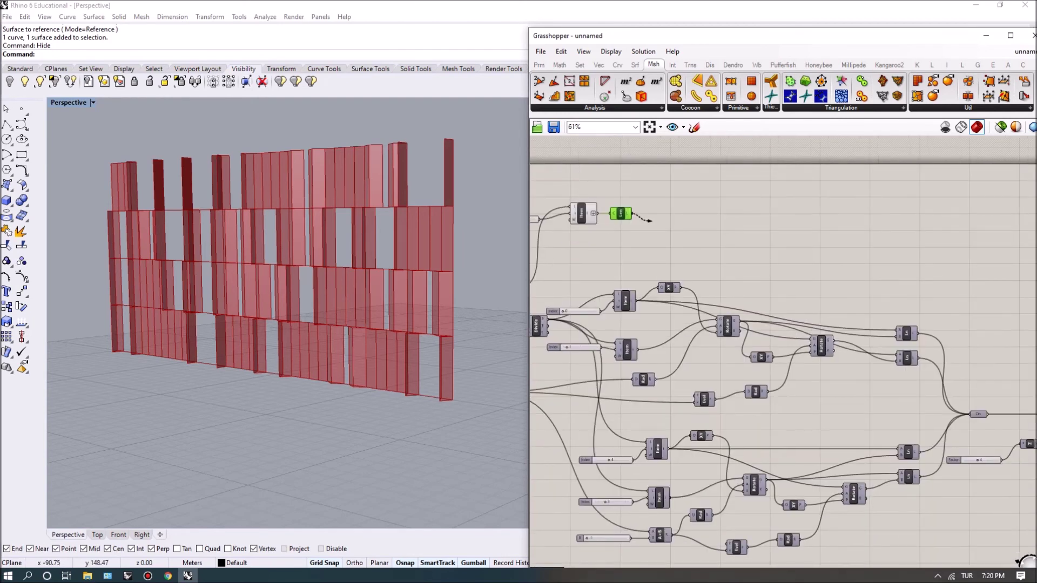
{"action": "scroll", "coordinate": [783, 351], "scroll_direction": "up", "scroll_amount": 2}
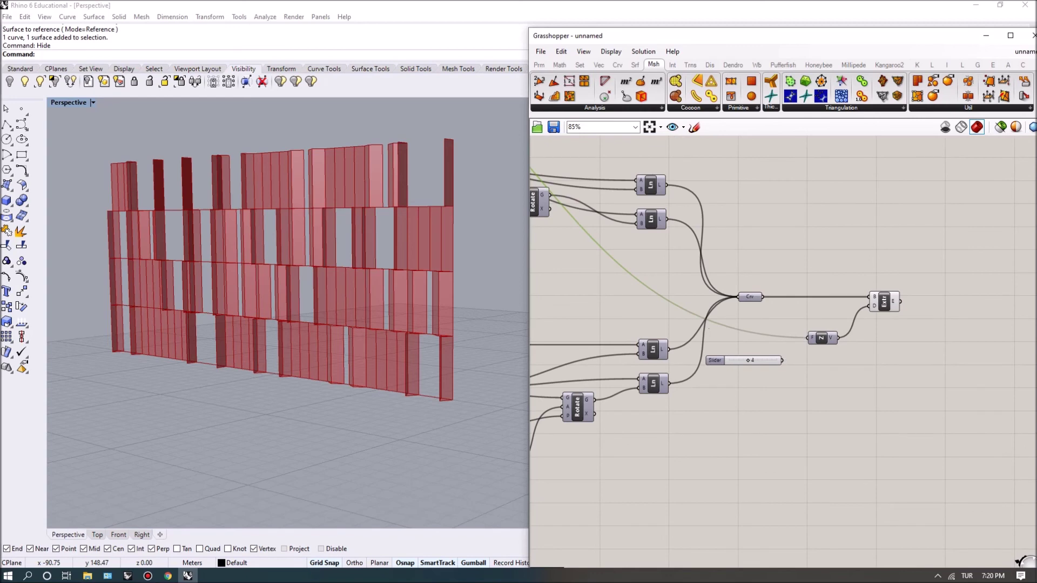
{"action": "scroll", "coordinate": [783, 351], "scroll_direction": "down", "scroll_amount": 4}
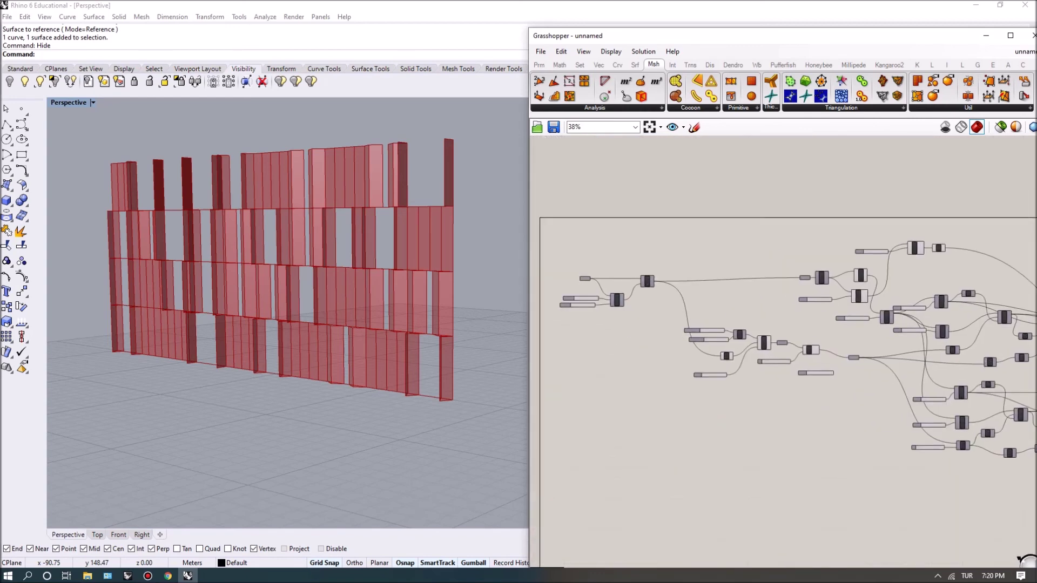
{"action": "scroll", "coordinate": [566, 297], "scroll_direction": "up", "scroll_amount": 6}
{"action": "left_click_drag", "start_coordinate": [621, 329], "coordinate": [636, 330]}
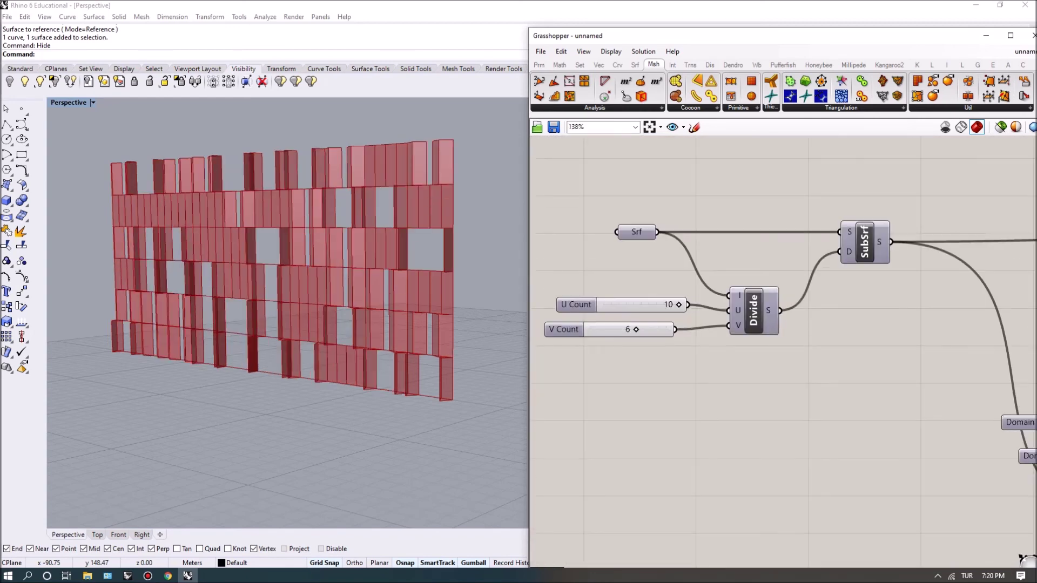
{"action": "scroll", "coordinate": [783, 351], "scroll_direction": "down", "scroll_amount": 2}
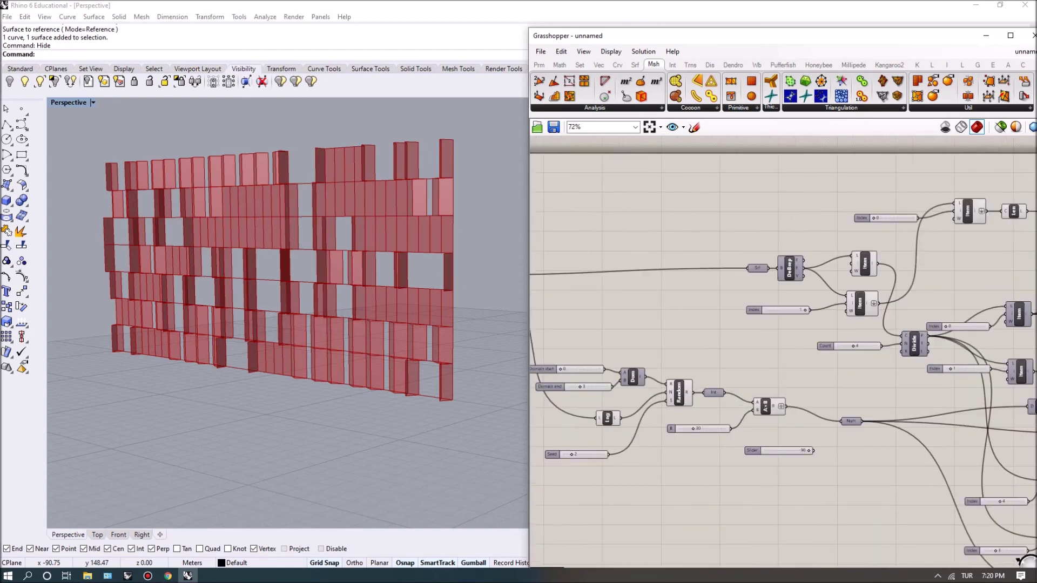
{"action": "scroll", "coordinate": [945, 217], "scroll_direction": "up", "scroll_amount": 2}
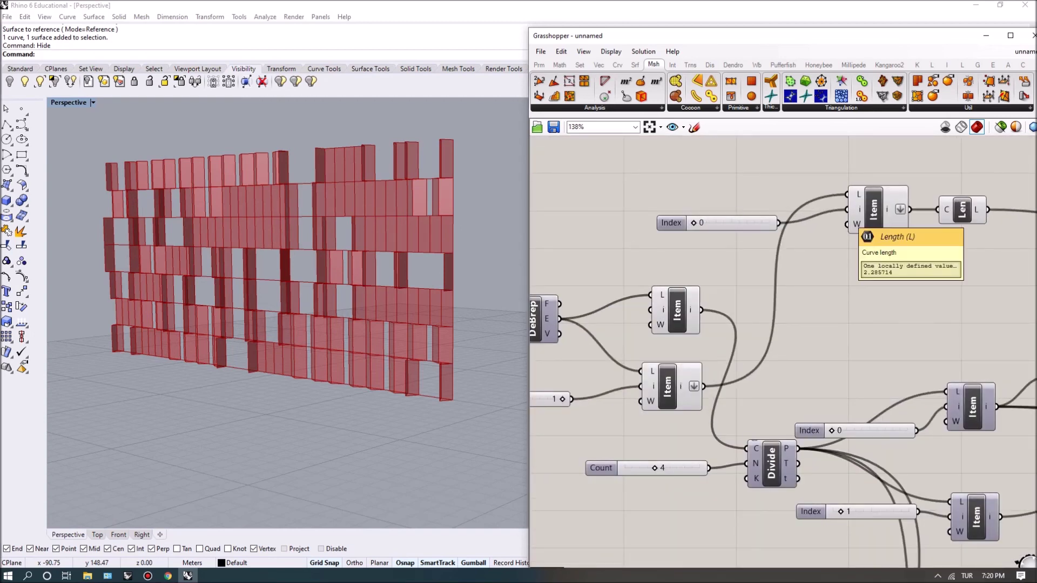
{"action": "scroll", "coordinate": [853, 224], "scroll_direction": "down", "scroll_amount": 5}
{"action": "right_click_drag", "start_coordinate": [281, 281], "coordinate": [302, 281]}
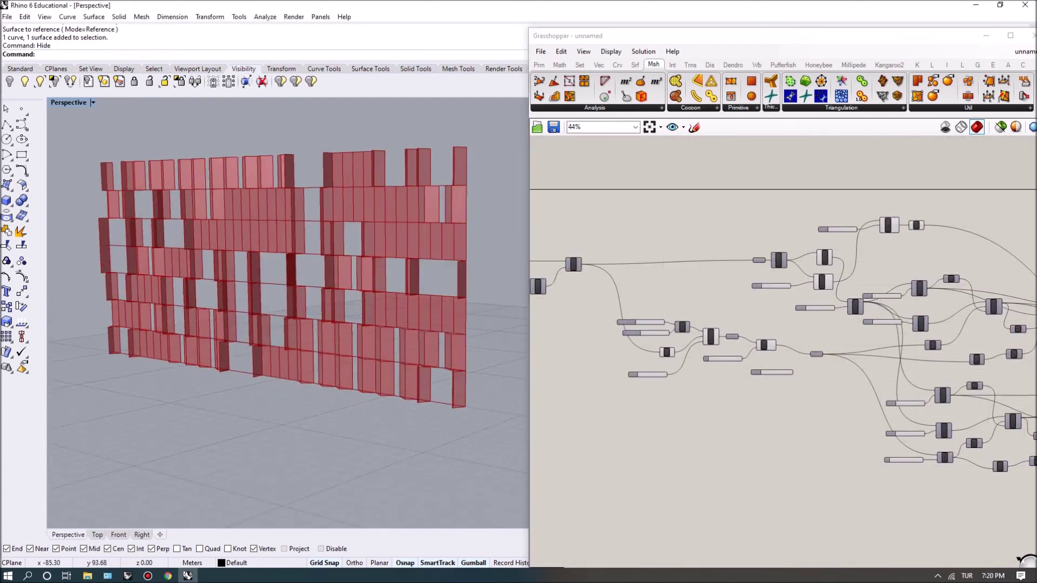
{"action": "right_click_drag", "start_coordinate": [702, 324], "coordinate": [794, 367]}
{"action": "right_click_drag", "start_coordinate": [281, 281], "coordinate": [259, 280]}
{"action": "scroll", "coordinate": [286, 313], "scroll_direction": "down", "scroll_amount": 5}
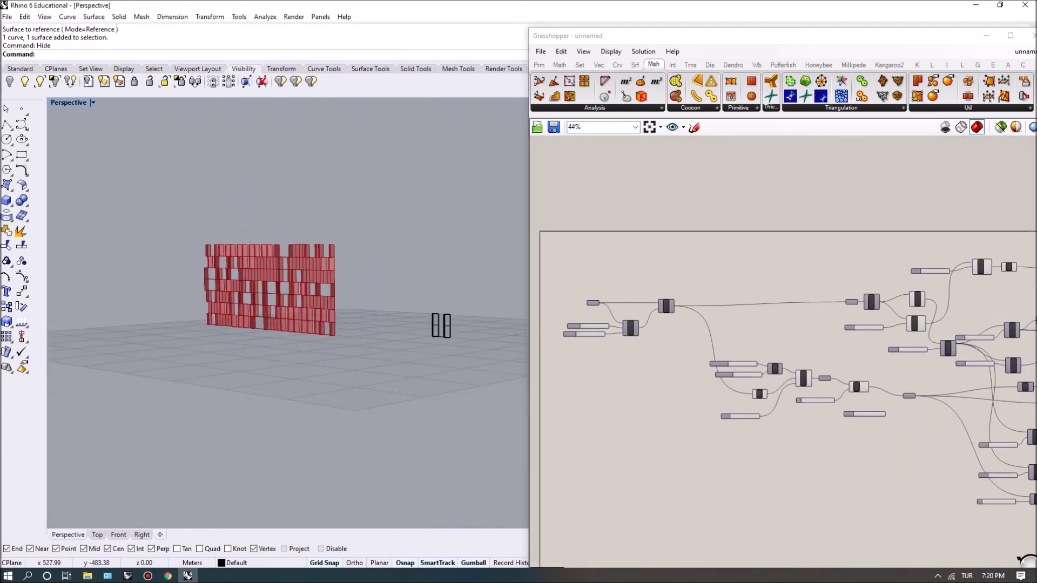
{"action": "scroll", "coordinate": [286, 313], "scroll_direction": "up", "scroll_amount": 5}
{"action": "right_click_drag", "start_coordinate": [281, 324], "coordinate": [324, 324]}
{"action": "scroll", "coordinate": [292, 324], "scroll_direction": "down", "scroll_amount": 3}
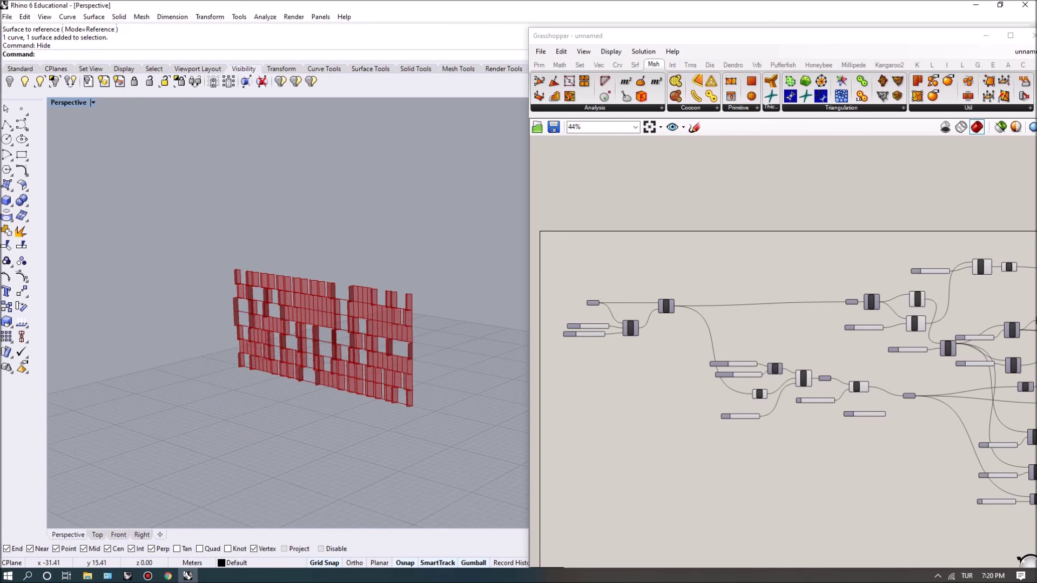
{"action": "scroll", "coordinate": [313, 324], "scroll_direction": "up", "scroll_amount": 3}
{"action": "scroll", "coordinate": [287, 324], "scroll_direction": "up", "scroll_amount": 3}
{"action": "scroll", "coordinate": [287, 324], "scroll_direction": "down", "scroll_amount": 3}
{"action": "mouse_move", "coordinate": [281, 324]}
{"action": "right_mouse_down"}
{"action": "mouse_move", "coordinate": [259, 324]}
{"action": "mouse_move", "coordinate": [289, 346]}
{"action": "mouse_move", "coordinate": [297, 405]}
{"action": "right_mouse_up"}
{"action": "scroll", "coordinate": [324, 465], "scroll_direction": "up", "scroll_amount": 1}
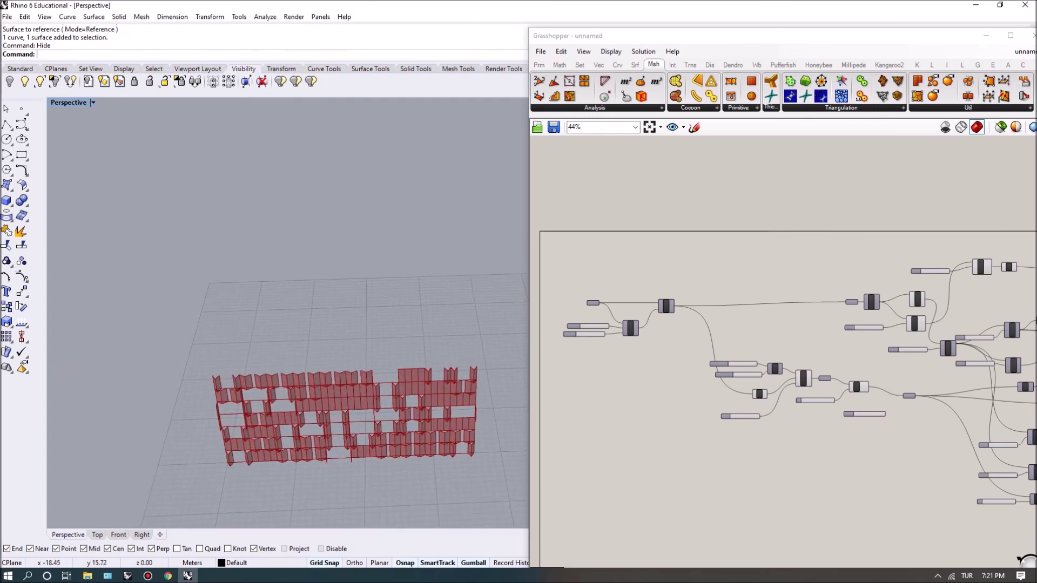
{"action": "scroll", "coordinate": [324, 464], "scroll_direction": "up", "scroll_amount": 2}
{"action": "scroll", "coordinate": [324, 464], "scroll_direction": "up", "scroll_amount": 3}
{"action": "scroll", "coordinate": [286, 351], "scroll_direction": "down", "scroll_amount": 5}
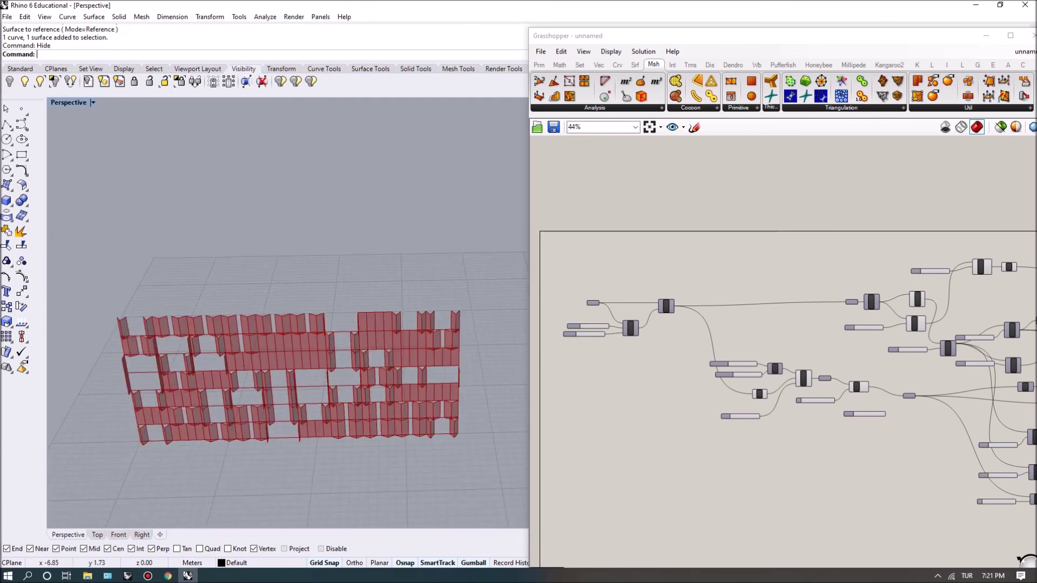
{"action": "scroll", "coordinate": [286, 351], "scroll_direction": "up", "scroll_amount": 4}
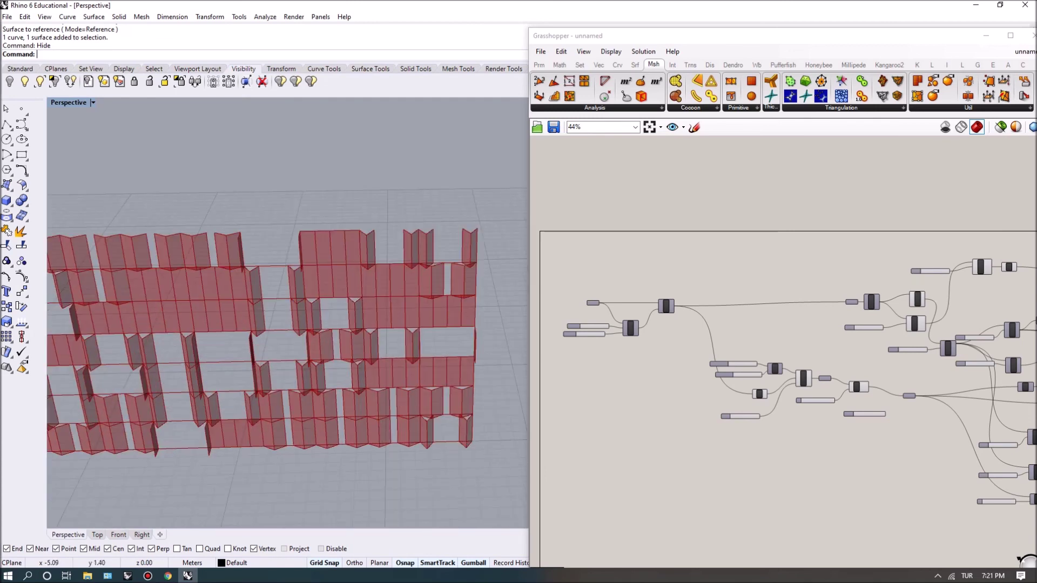
{"action": "scroll", "coordinate": [324, 351], "scroll_direction": "up", "scroll_amount": 3}
{"action": "scroll", "coordinate": [324, 351], "scroll_direction": "up", "scroll_amount": 3}
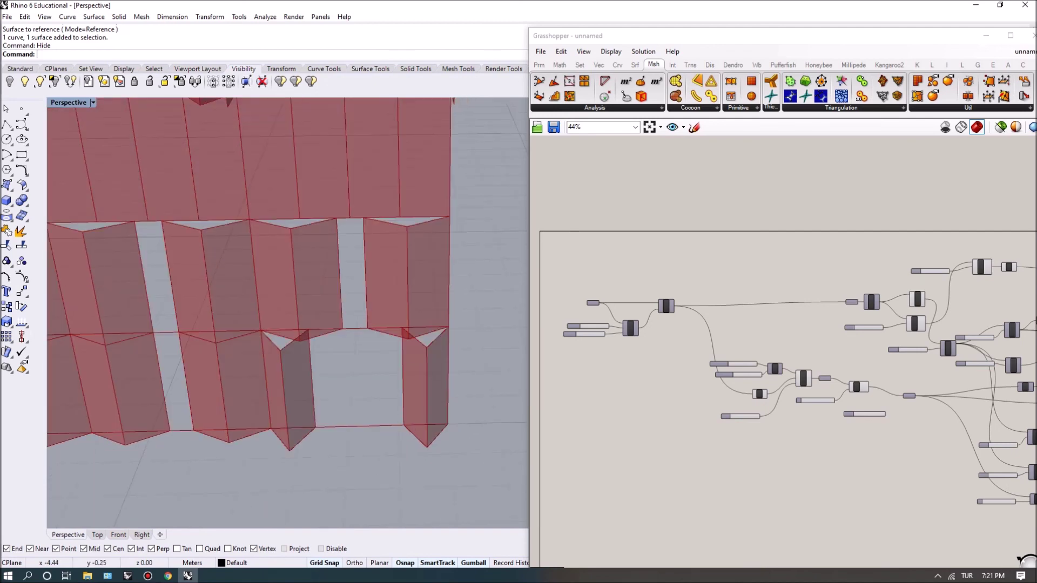
{"action": "scroll", "coordinate": [783, 346], "scroll_direction": "up", "scroll_amount": 1}
{"action": "scroll", "coordinate": [783, 346], "scroll_direction": "up", "scroll_amount": 2}
{"action": "scroll", "coordinate": [783, 345], "scroll_direction": "up", "scroll_amount": 1}
{"action": "scroll", "coordinate": [783, 346], "scroll_direction": "up", "scroll_amount": 2}
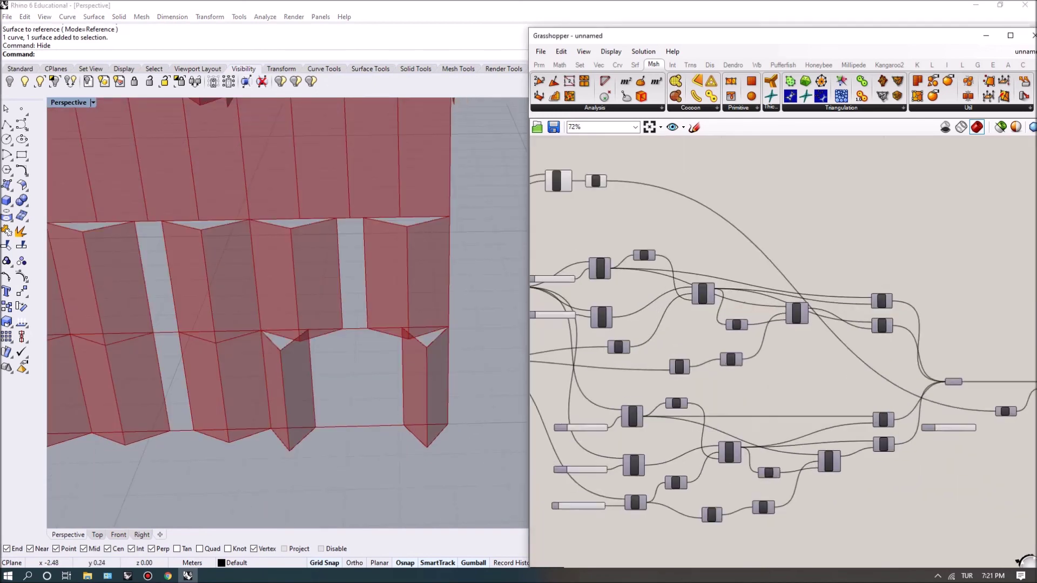
{"action": "scroll", "coordinate": [783, 346], "scroll_direction": "up", "scroll_amount": 2}
{"action": "scroll", "coordinate": [783, 346], "scroll_direction": "down", "scroll_amount": 2}
{"action": "scroll", "coordinate": [783, 345], "scroll_direction": "down", "scroll_amount": 1}
{"action": "scroll", "coordinate": [783, 345], "scroll_direction": "up", "scroll_amount": 2}
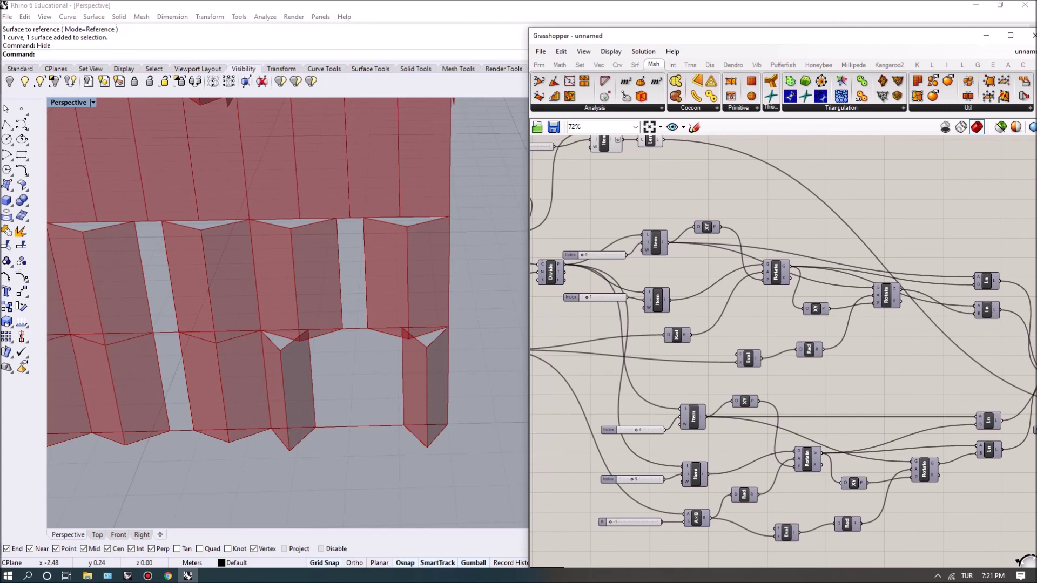
{"action": "scroll", "coordinate": [324, 302], "scroll_direction": "down", "scroll_amount": 5}
{"action": "scroll", "coordinate": [324, 302], "scroll_direction": "up", "scroll_amount": 2}
{"action": "scroll", "coordinate": [324, 302], "scroll_direction": "down", "scroll_amount": 2}
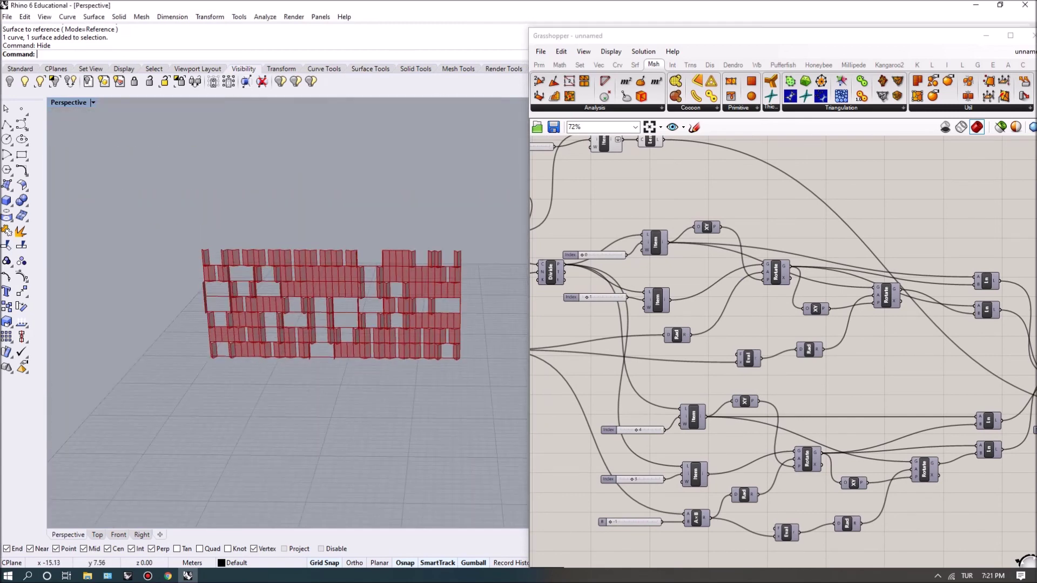
{"action": "scroll", "coordinate": [324, 307], "scroll_direction": "up", "scroll_amount": 2}
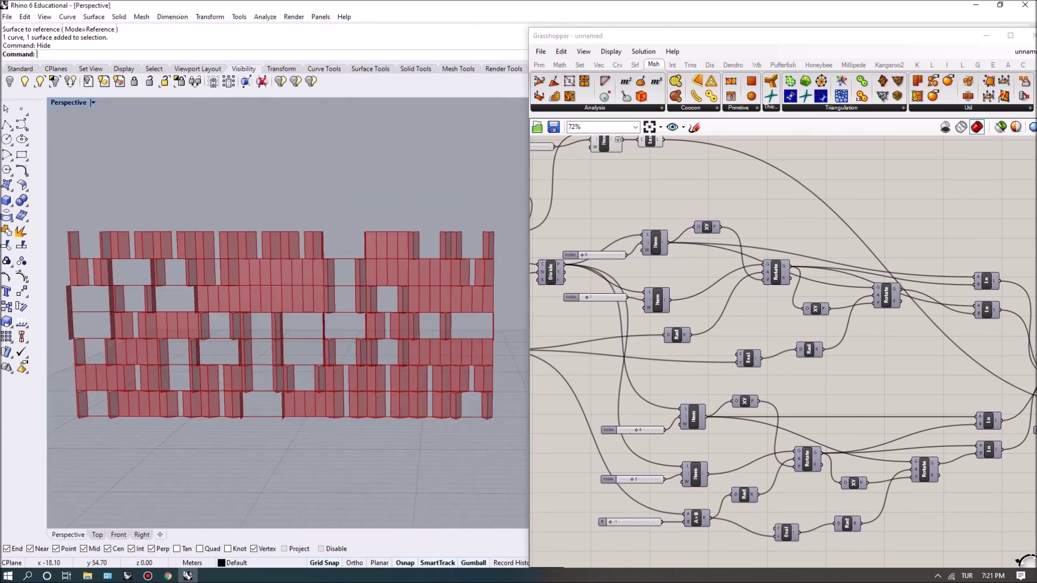
{"action": "scroll", "coordinate": [324, 308], "scroll_direction": "down", "scroll_amount": 2}
{"action": "scroll", "coordinate": [286, 351], "scroll_direction": "up", "scroll_amount": 1}
{"action": "scroll", "coordinate": [287, 351], "scroll_direction": "up", "scroll_amount": 2}
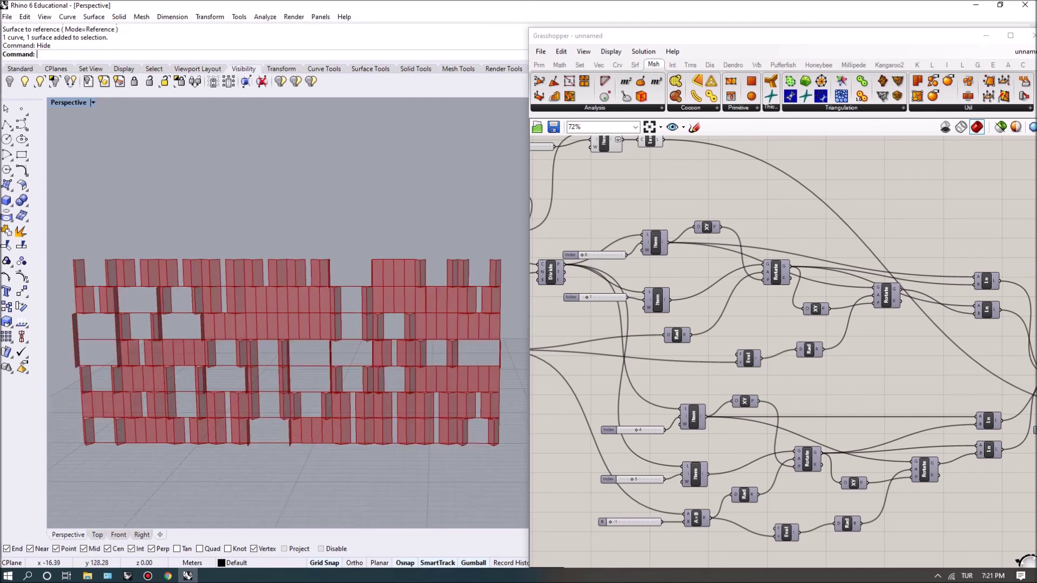
{"action": "right_click_drag", "start_coordinate": [286, 351], "coordinate": [286, 329]}
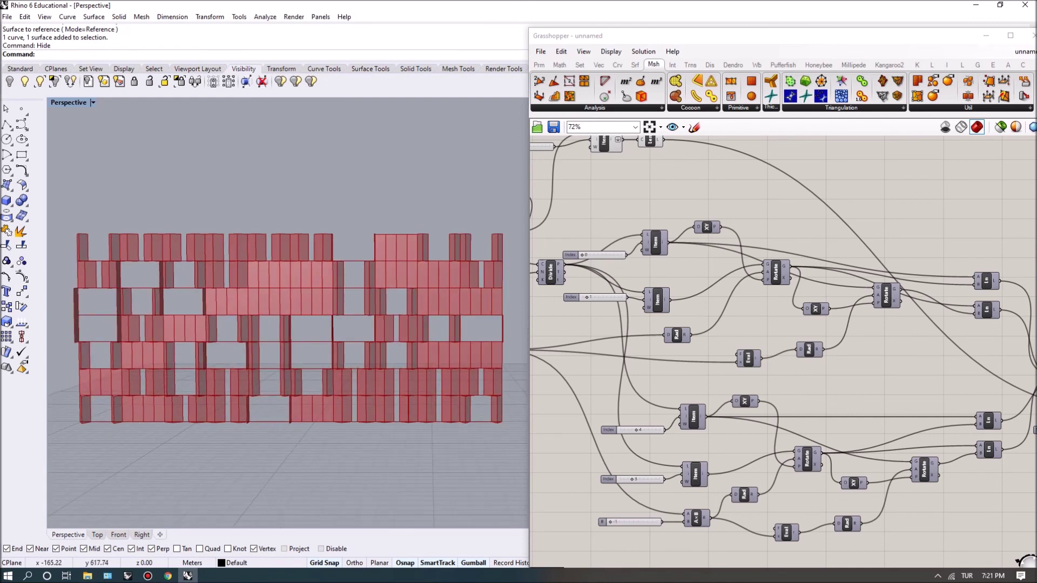